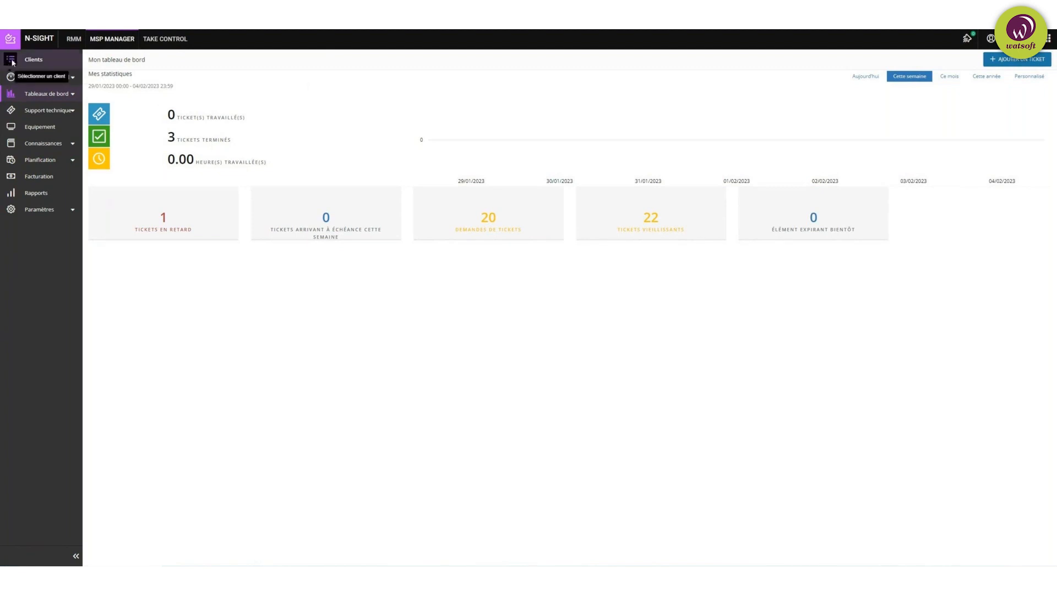
Step: Show the Clients panel listing Watsoft Distribution and its client companies
click(12, 62)
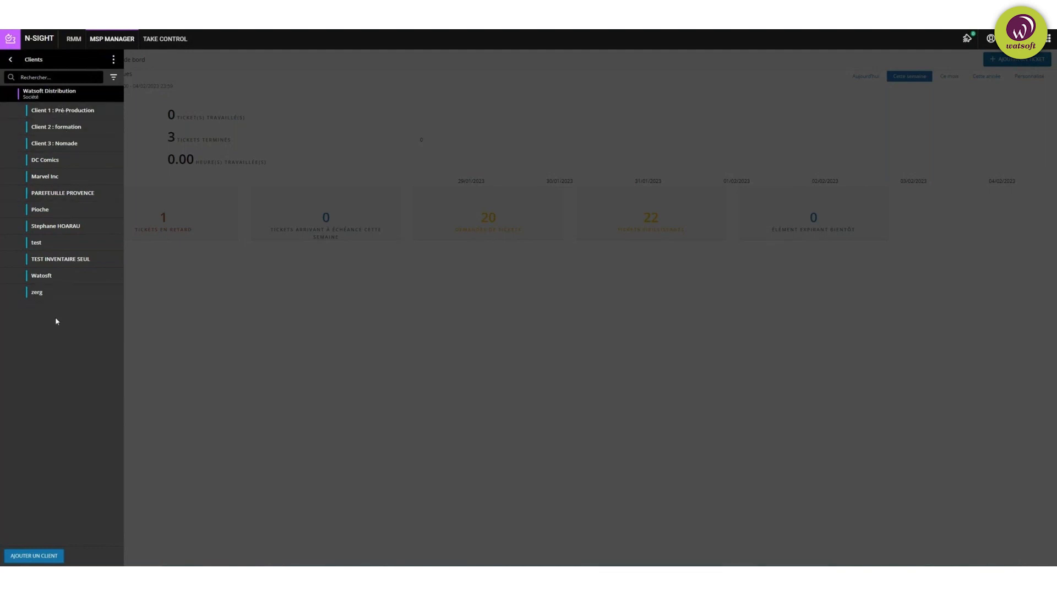
Step: Open DC Comics, check its empty Sites page, and bring the client list back up
click(69, 162)
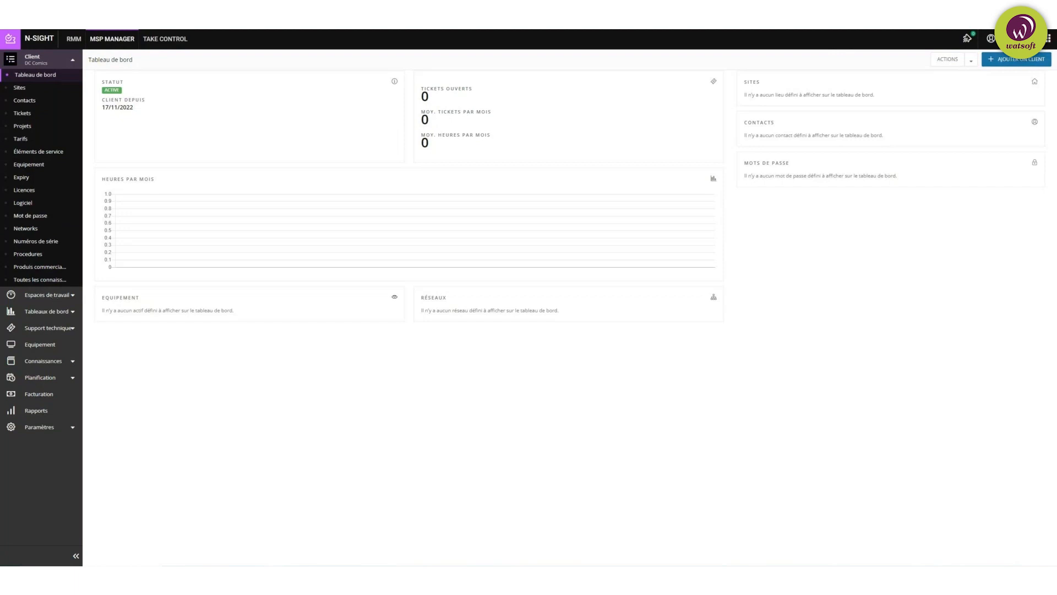
click(23, 90)
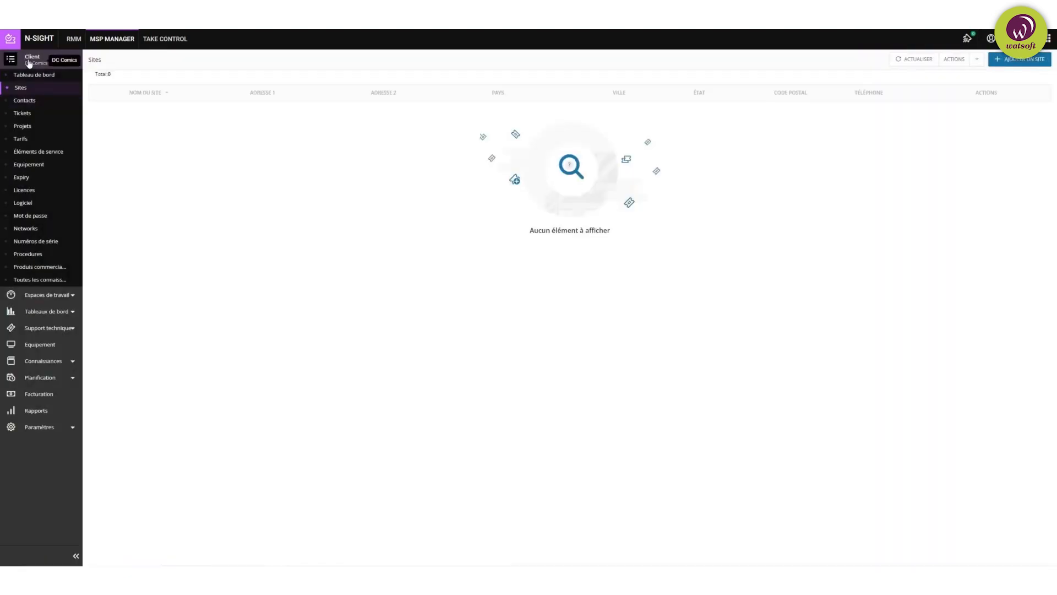
click(10, 60)
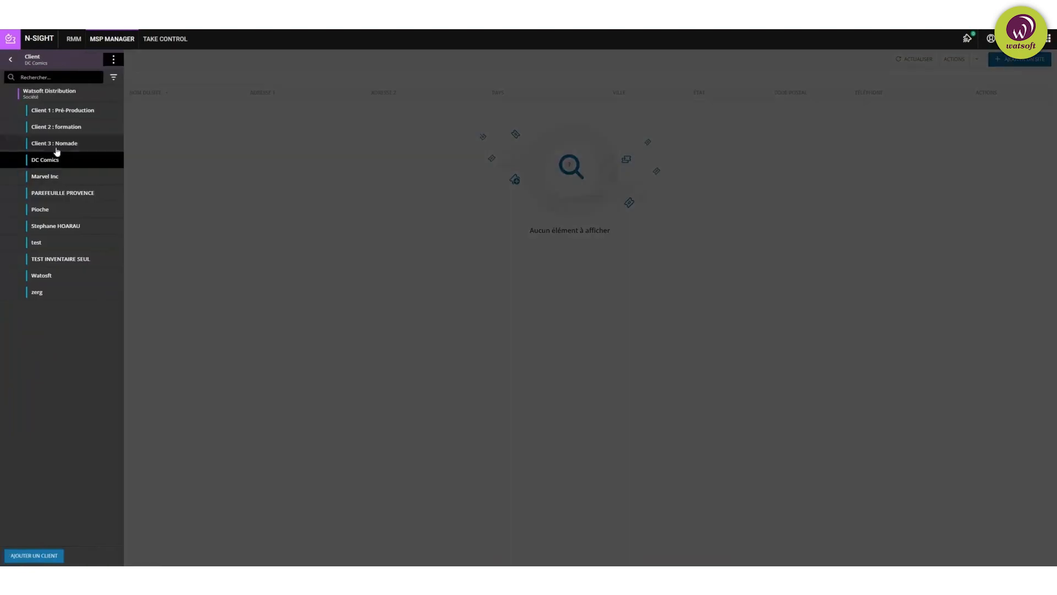
Step: Switch to the Pioche client, whose Sites page lists Magasin Paris in Paris, France
click(44, 211)
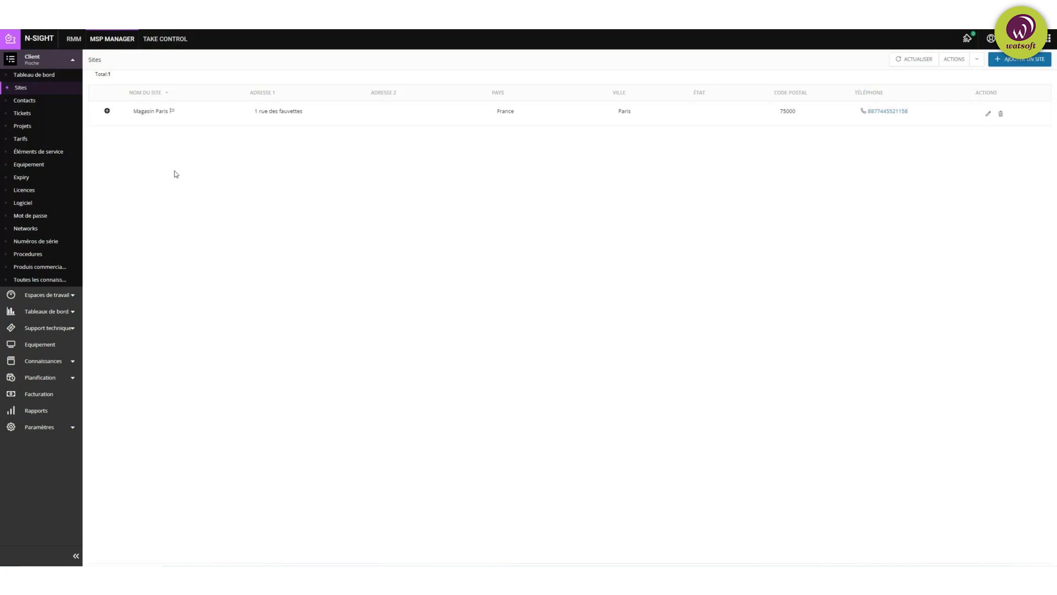
Step: Show Pioche's Contacts page with its single Administrateur contact at Magasin Paris
click(26, 101)
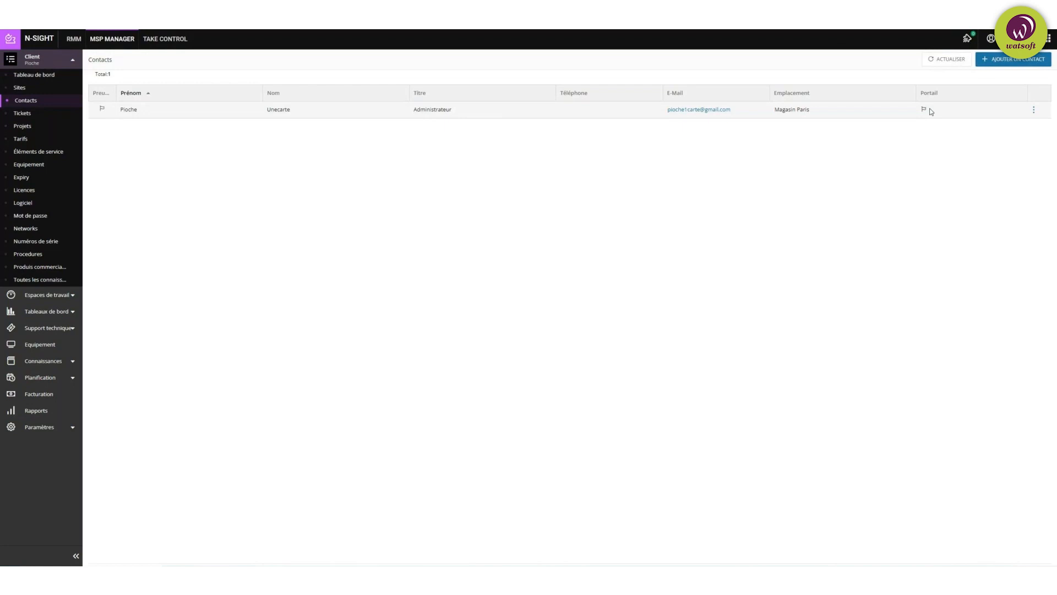
Step: List Pioche's three open tickets, including Problème de messagerie, an RMM memory error and Erreur 5
click(29, 115)
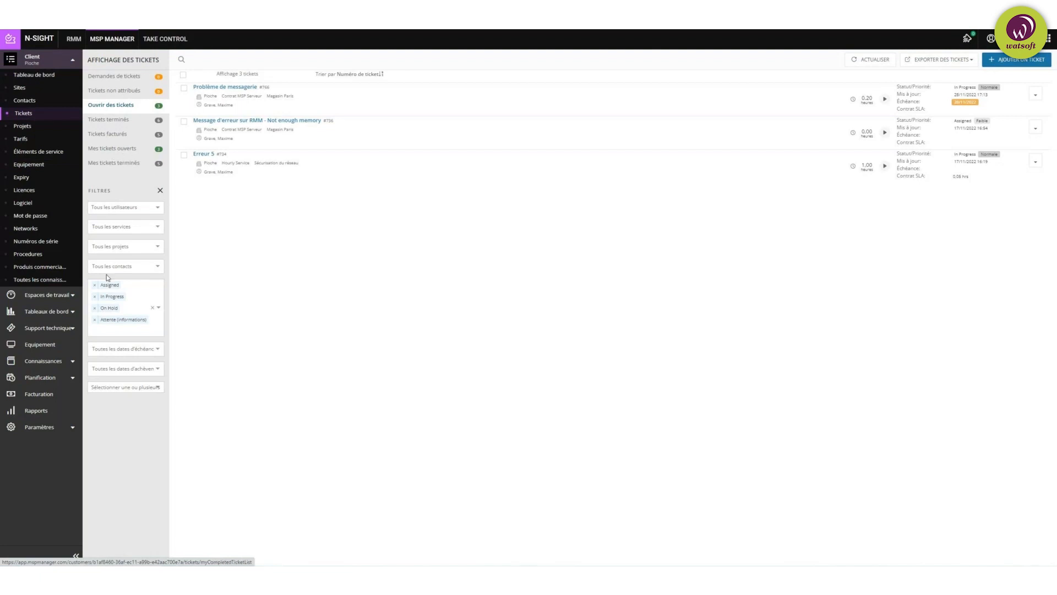
click(132, 209)
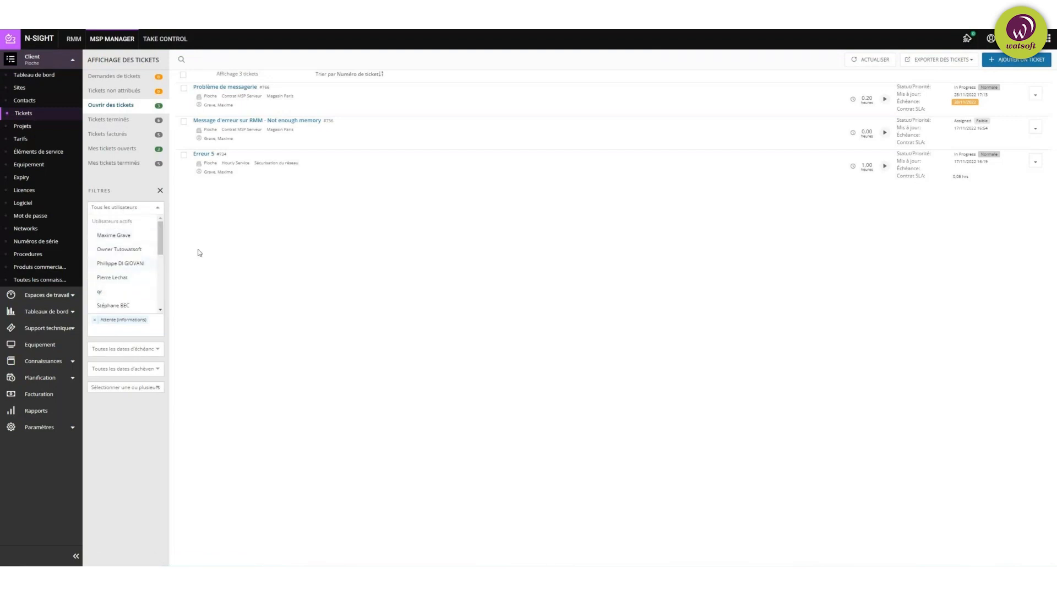
click(243, 248)
click(142, 228)
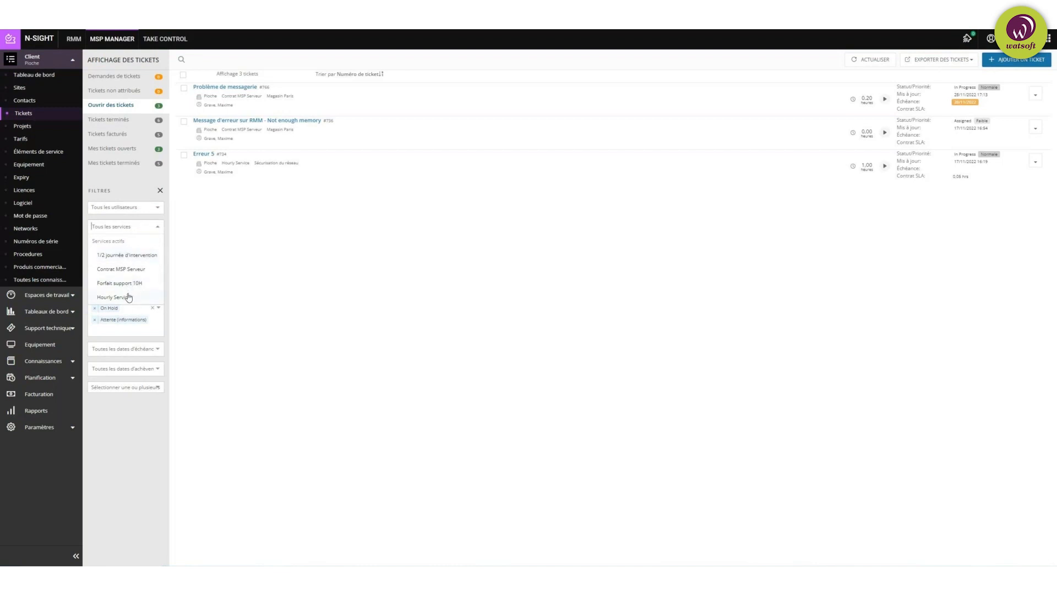
click(219, 266)
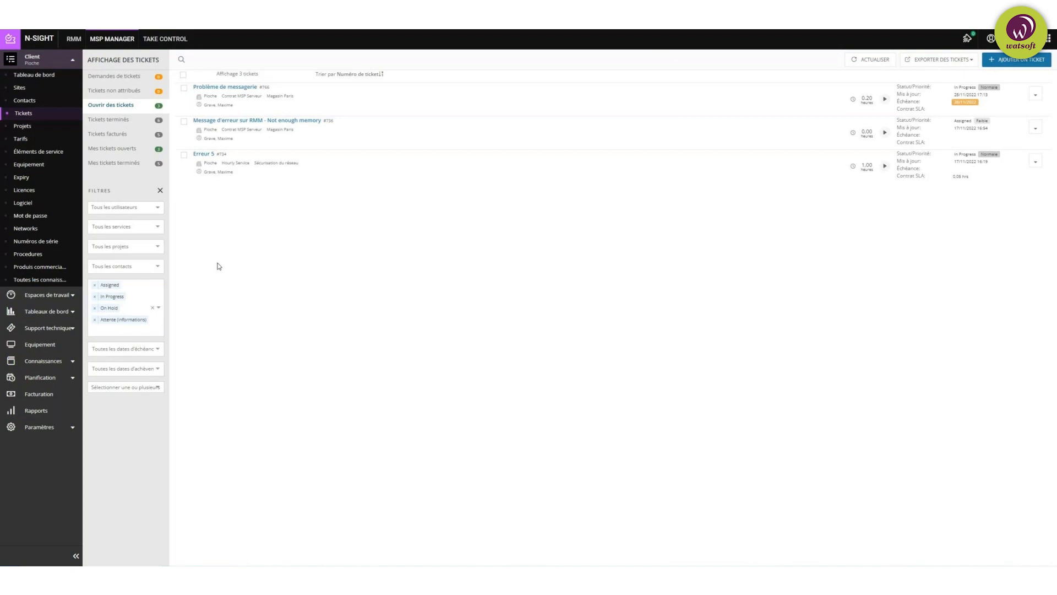
click(145, 249)
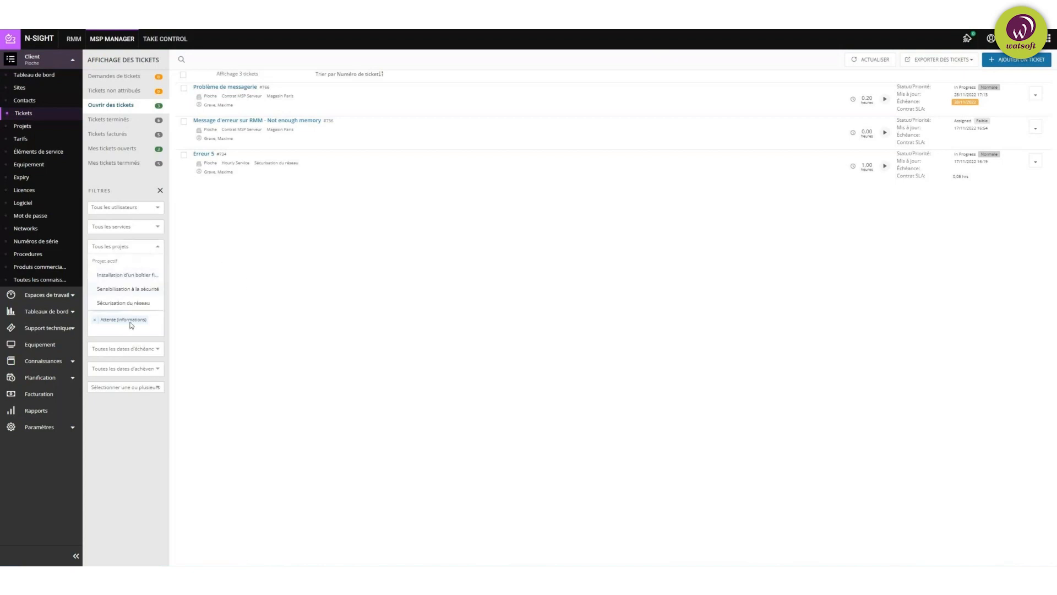
click(219, 250)
click(130, 268)
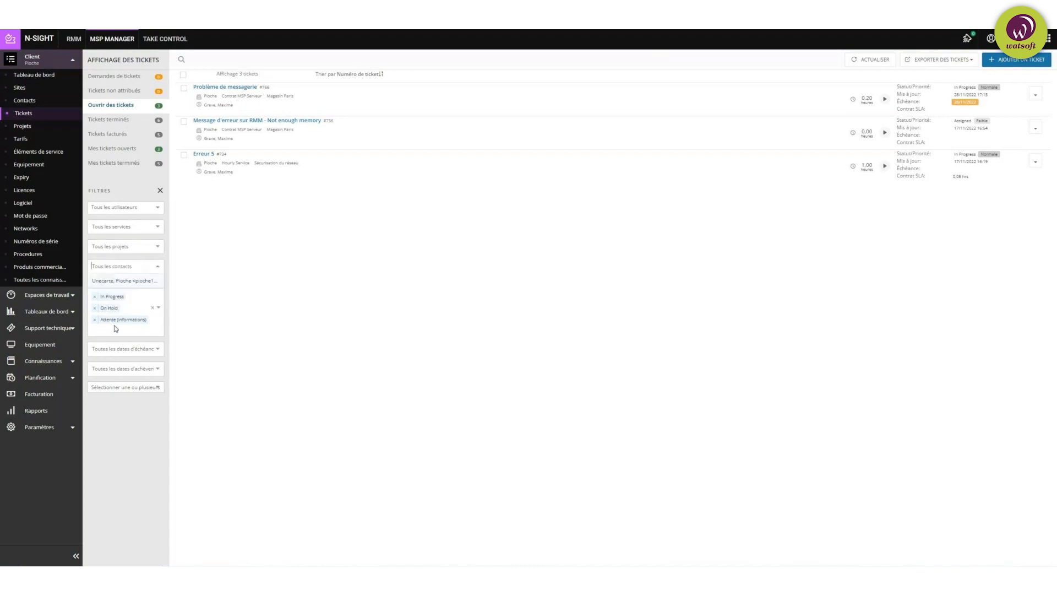
click(291, 295)
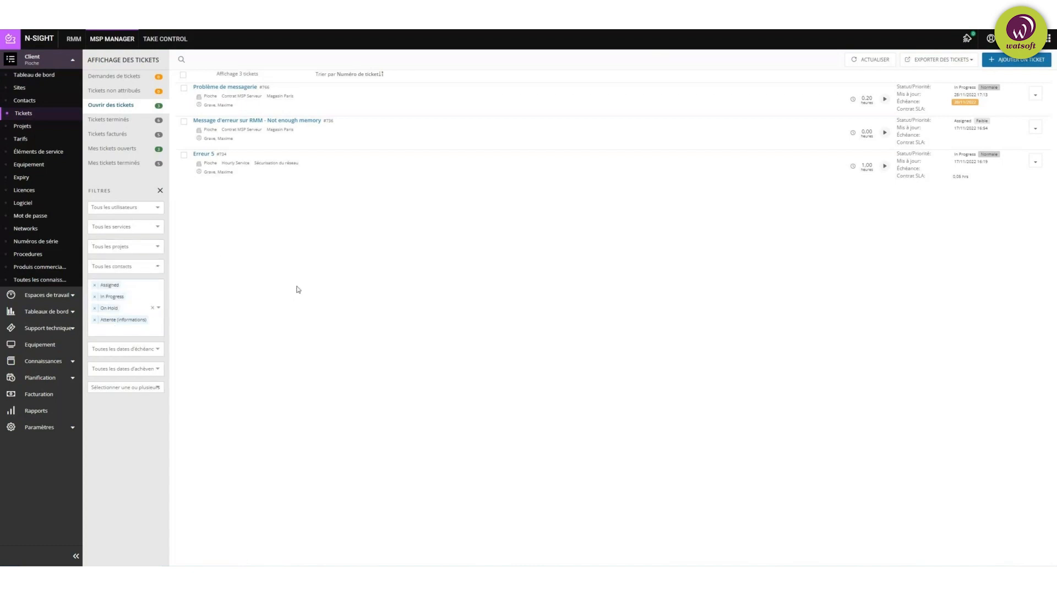
Step: Open ticket #766 'Problème de messagerie', In Progress with one 0,20-hour time entry
click(229, 89)
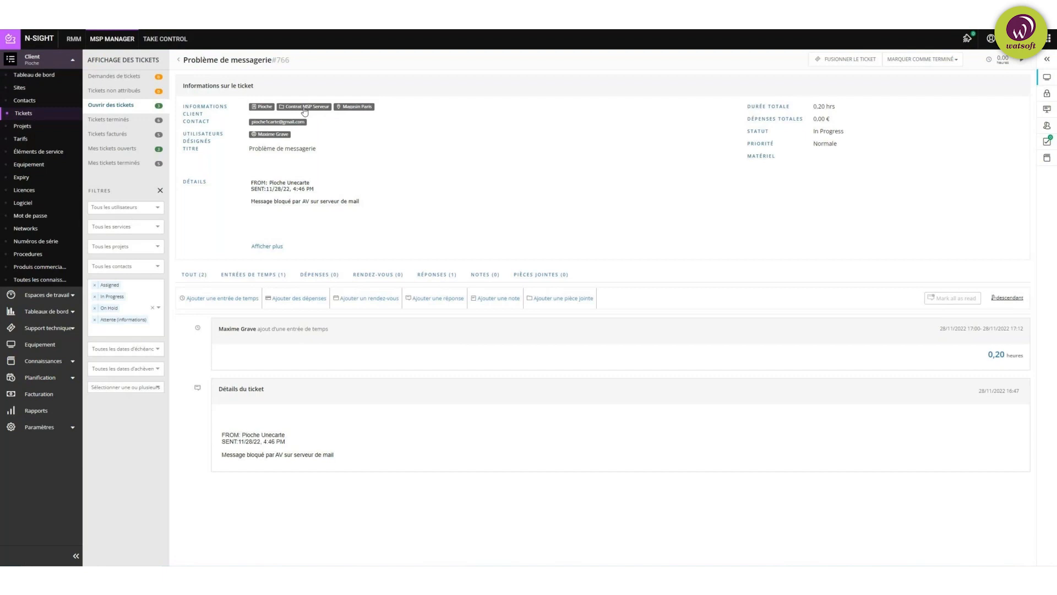
Step: Filter ticket #766 to its time entries, then check its empty expenses and appointments sections
mouse_move(287, 125)
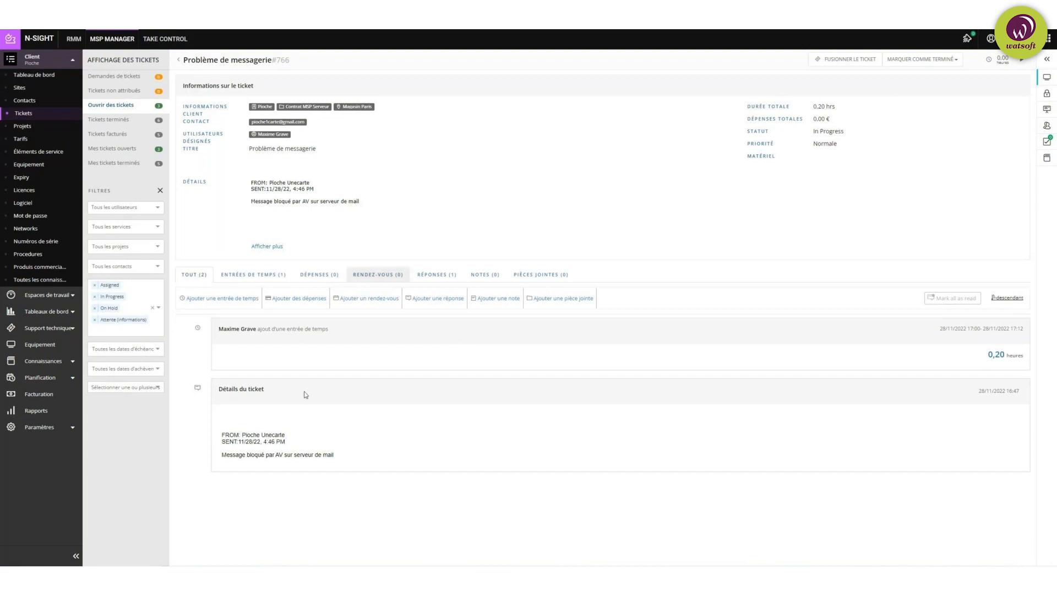
click(256, 276)
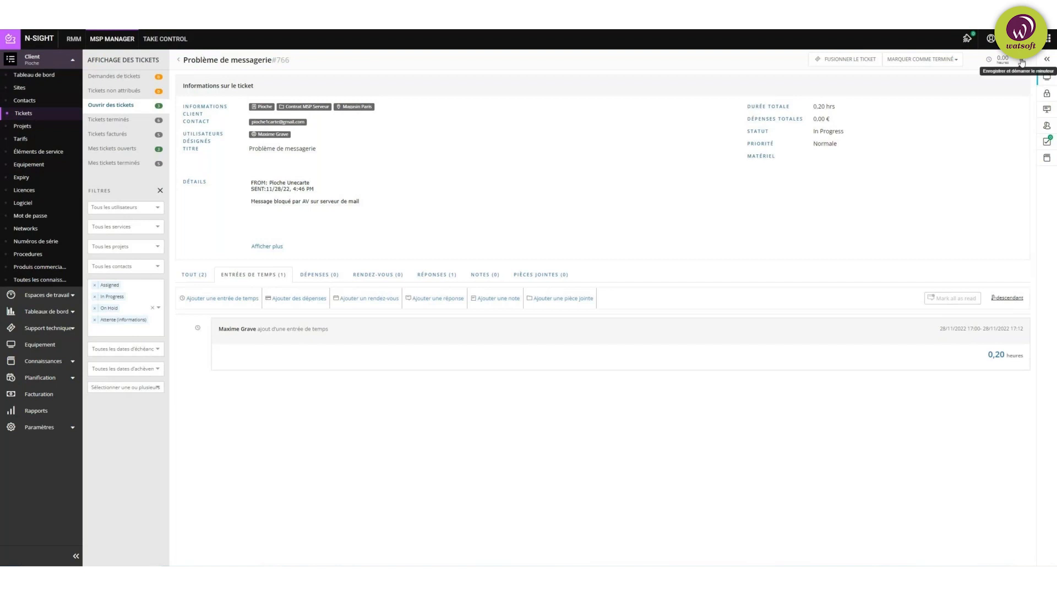
click(317, 276)
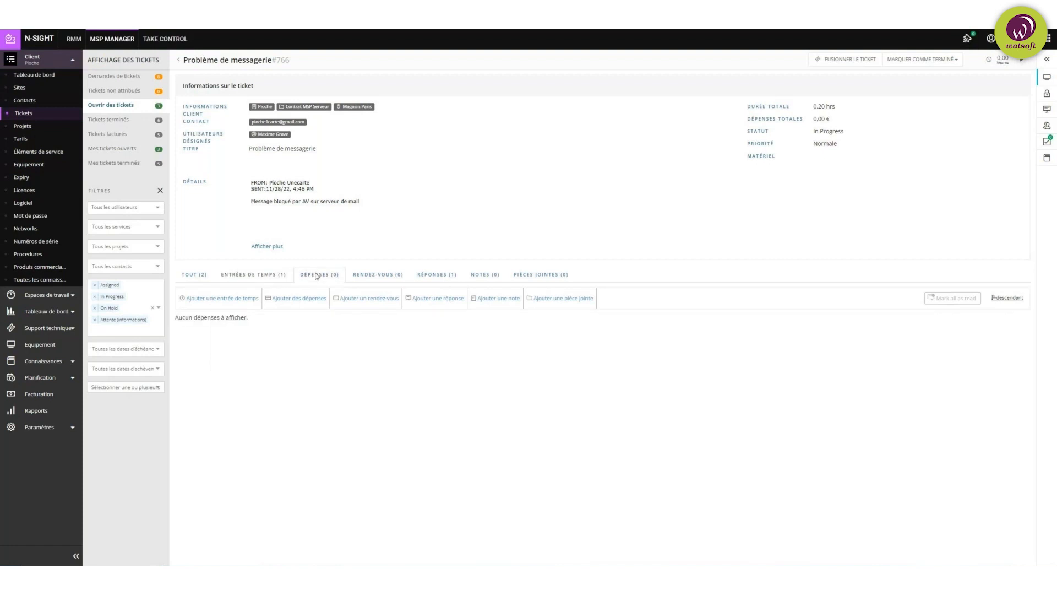
click(379, 274)
Step: Check ticket #766's single reply, then its empty notes and empty attachments tabs
click(433, 275)
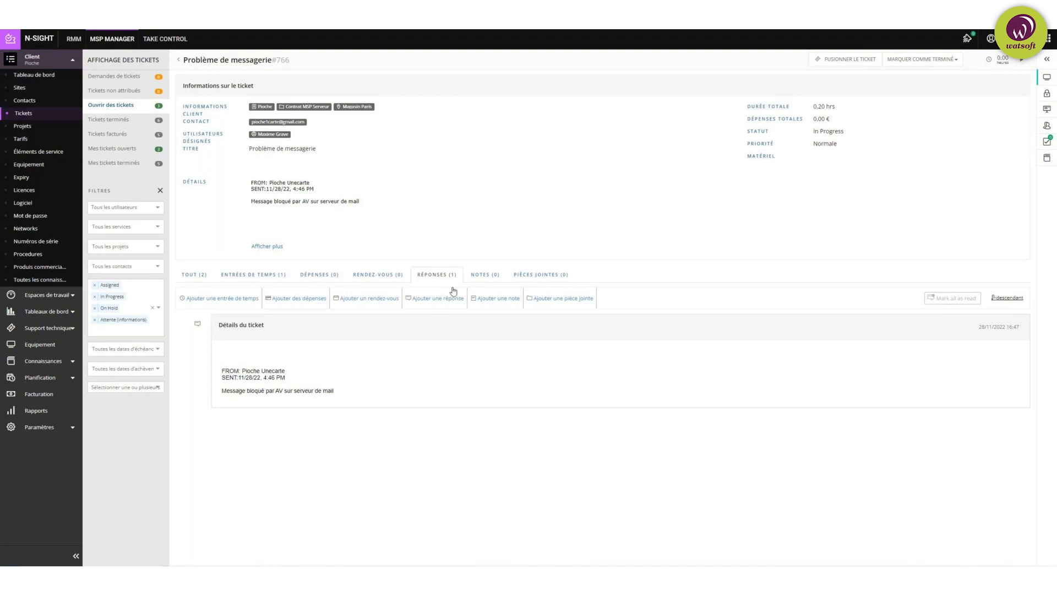
click(492, 279)
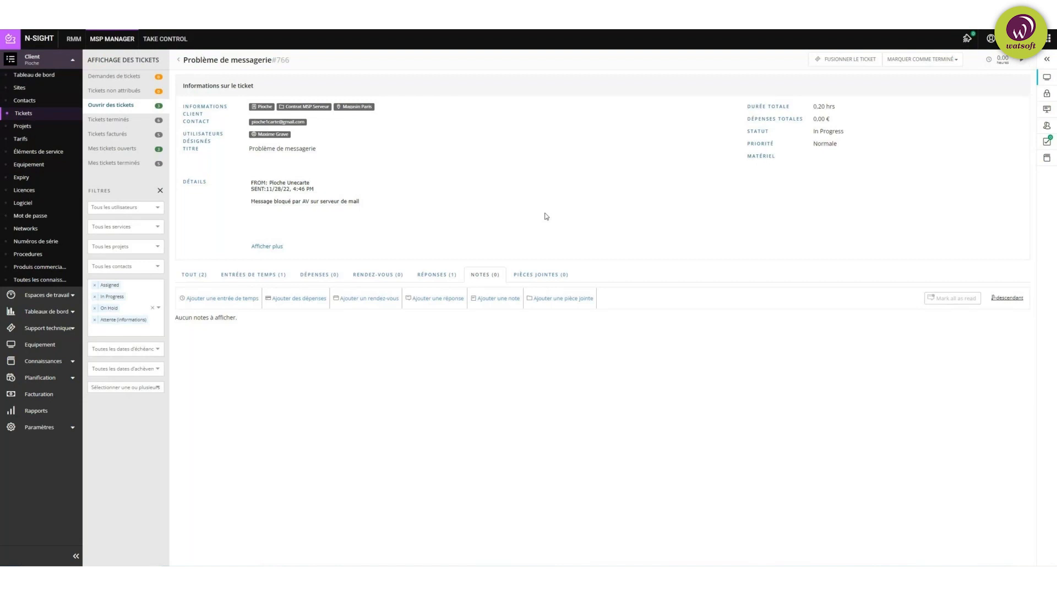
click(553, 274)
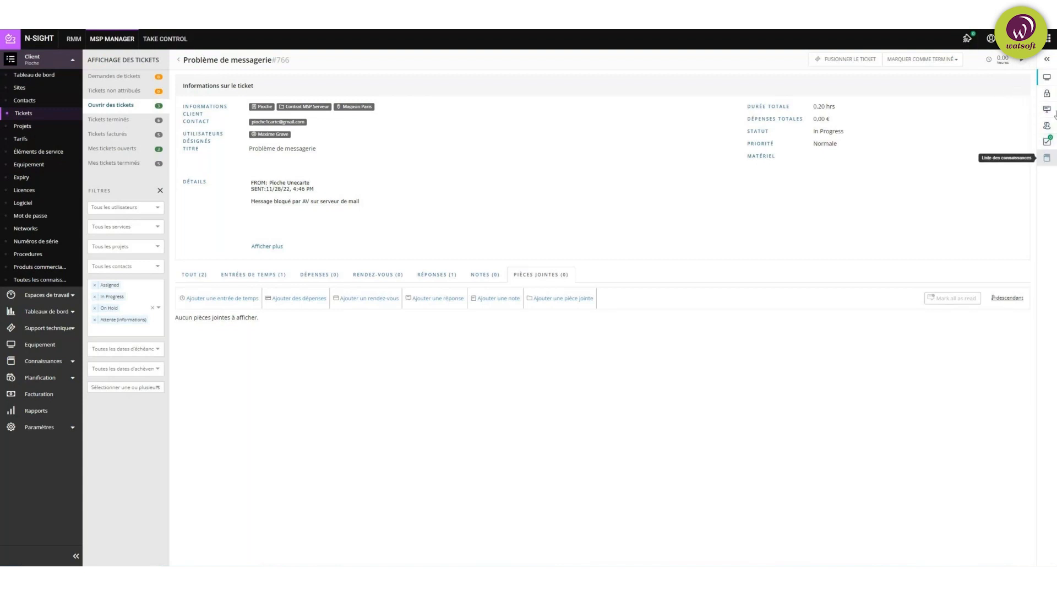
Step: Open the Équipement side panel for ticket #766, which shows no linked equipment
click(1047, 79)
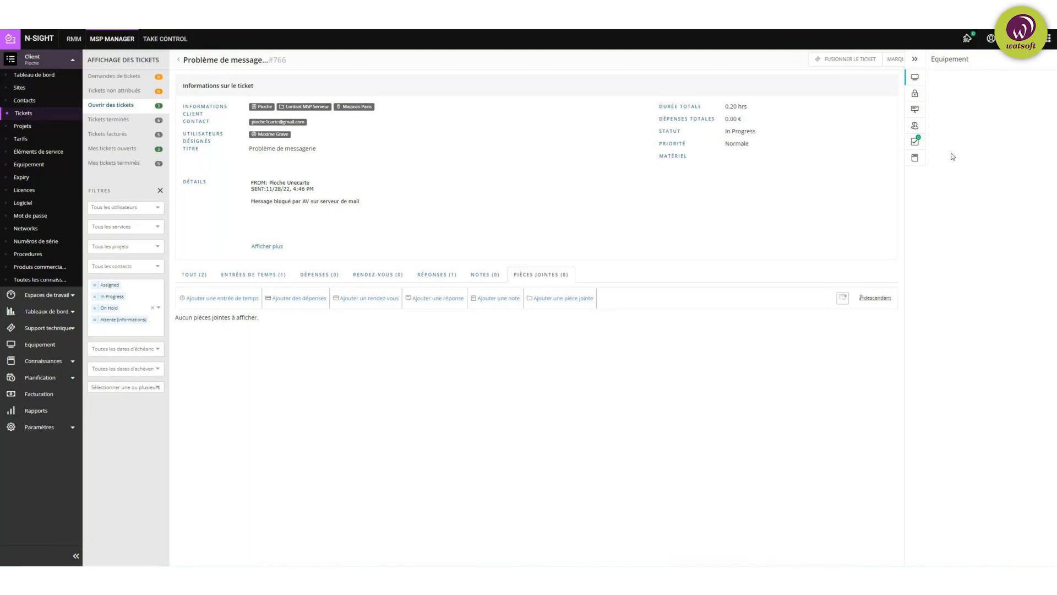
Step: Check ticket #766's linked passwords, then its procedures listing Reboot du serveur de jeux
click(916, 95)
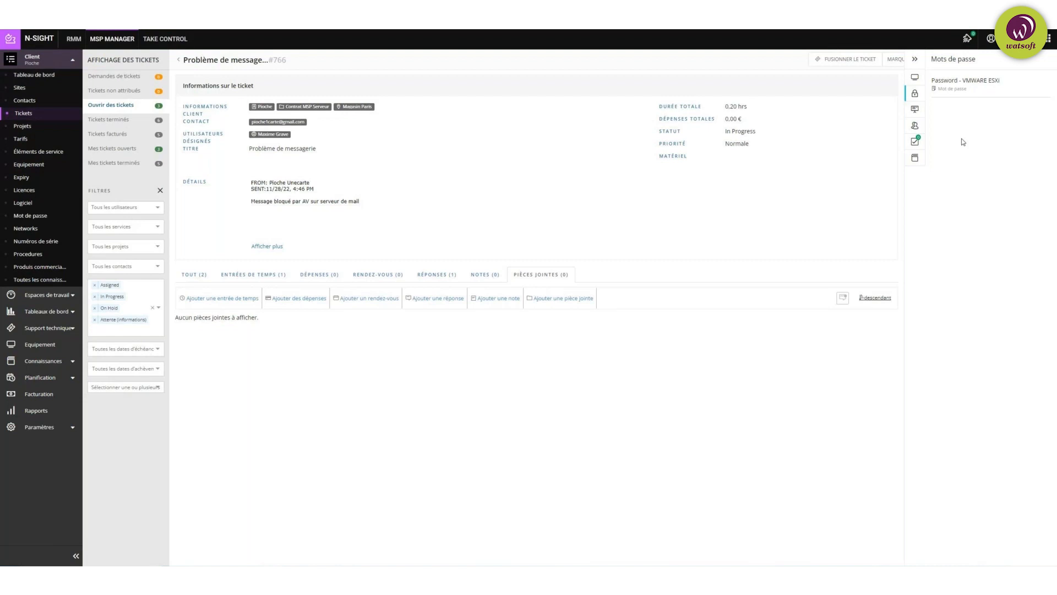
click(916, 109)
Step: Show ticket #766's contact details, then its Tâches de ticket list, which has no tasks
click(916, 128)
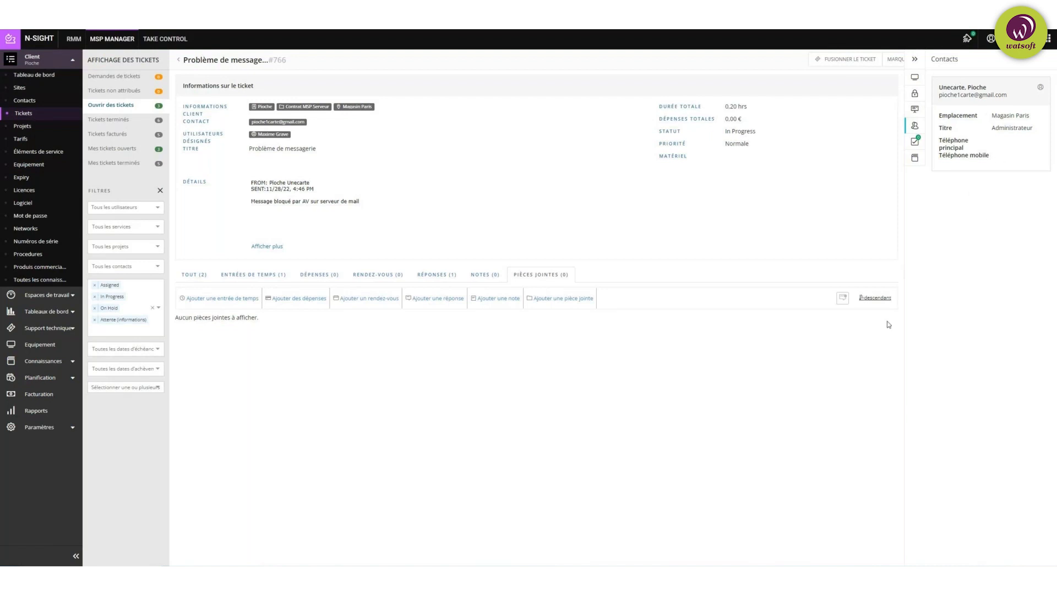
click(916, 143)
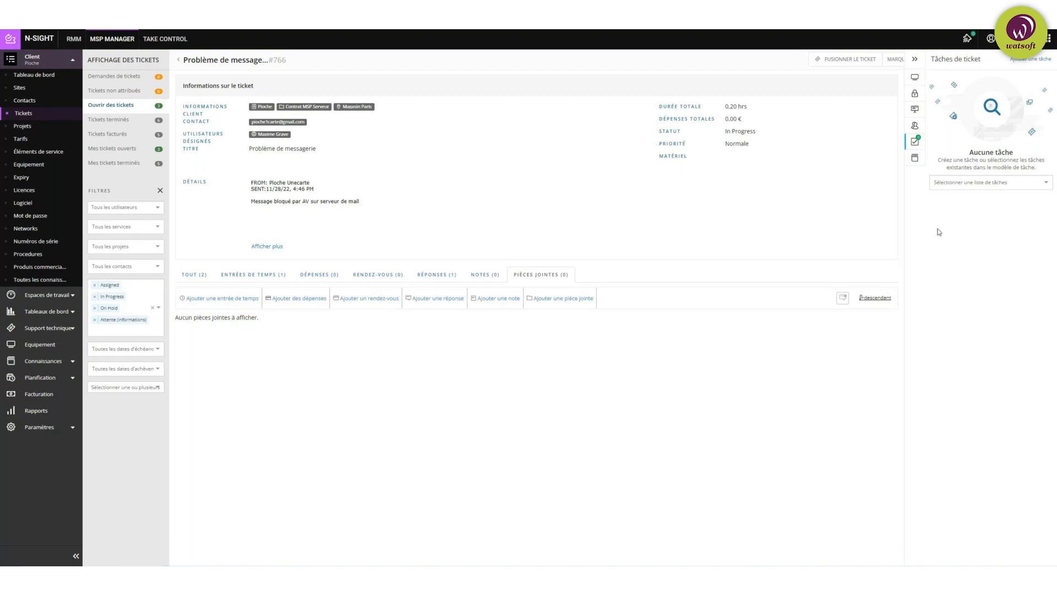
Step: Check ticket #766's Connaissances panel, which has no linked articles, then collapse the side panel
click(916, 159)
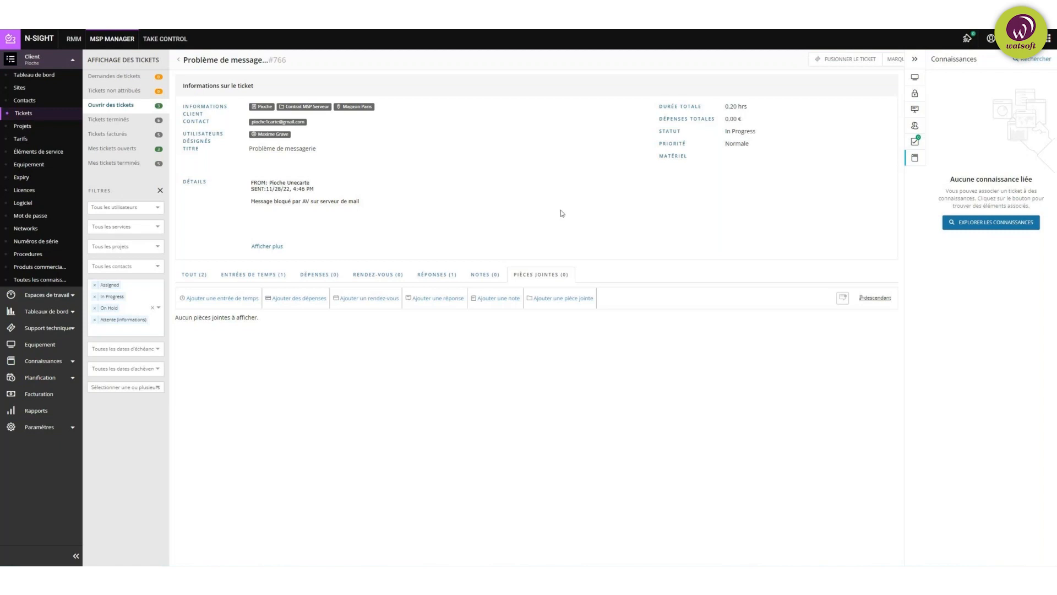
click(916, 61)
Step: Preview the Marquer comme terminé options, dismiss them, and open Pioche's three projects
click(952, 60)
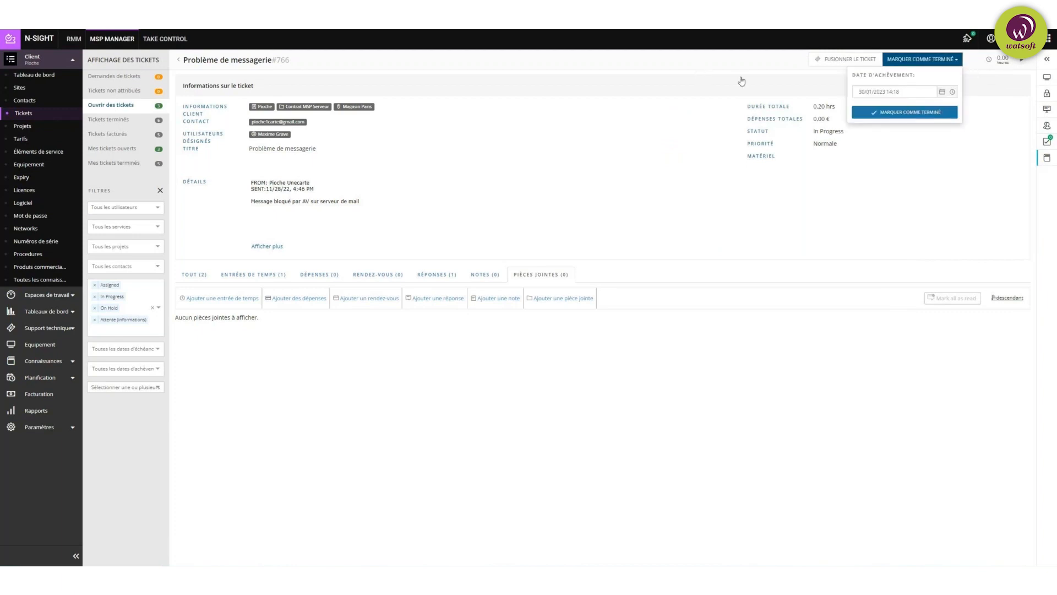
click(957, 61)
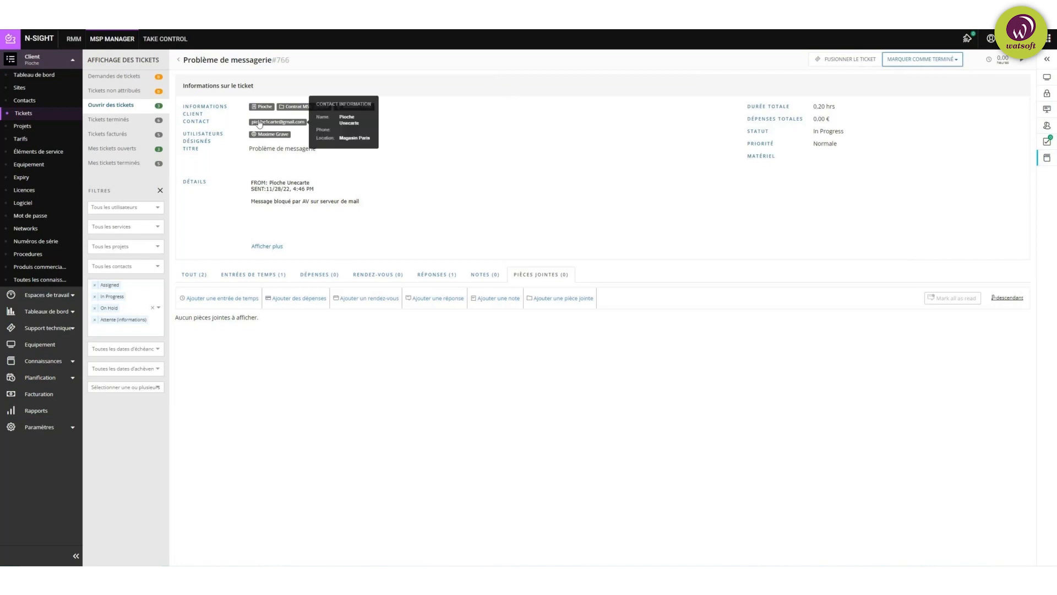
click(25, 127)
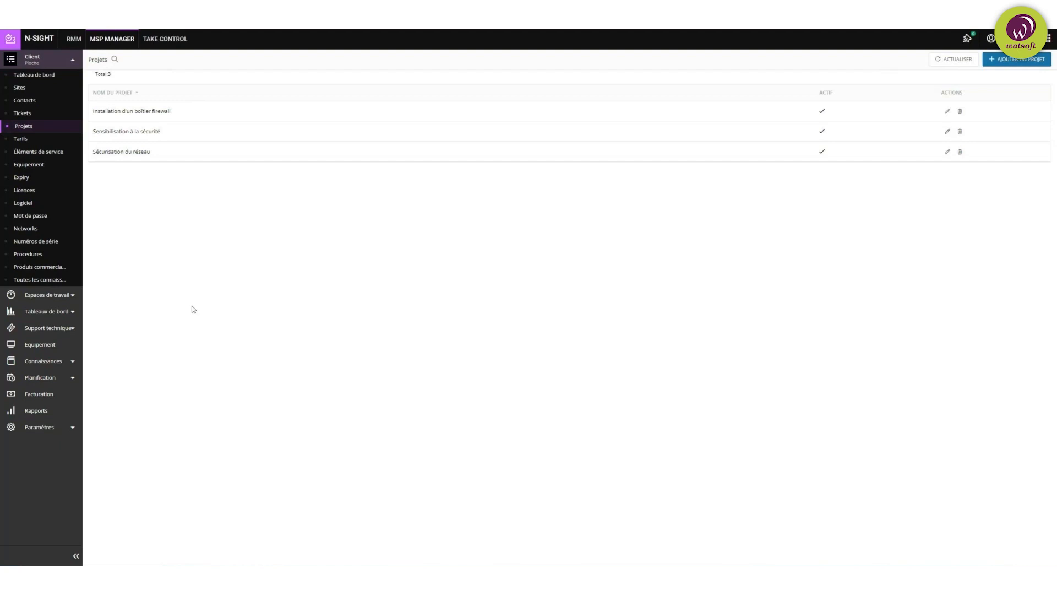
Step: Open Pioche's Tarifs page listing four rates, including UV2 at 60,00 € base
click(20, 140)
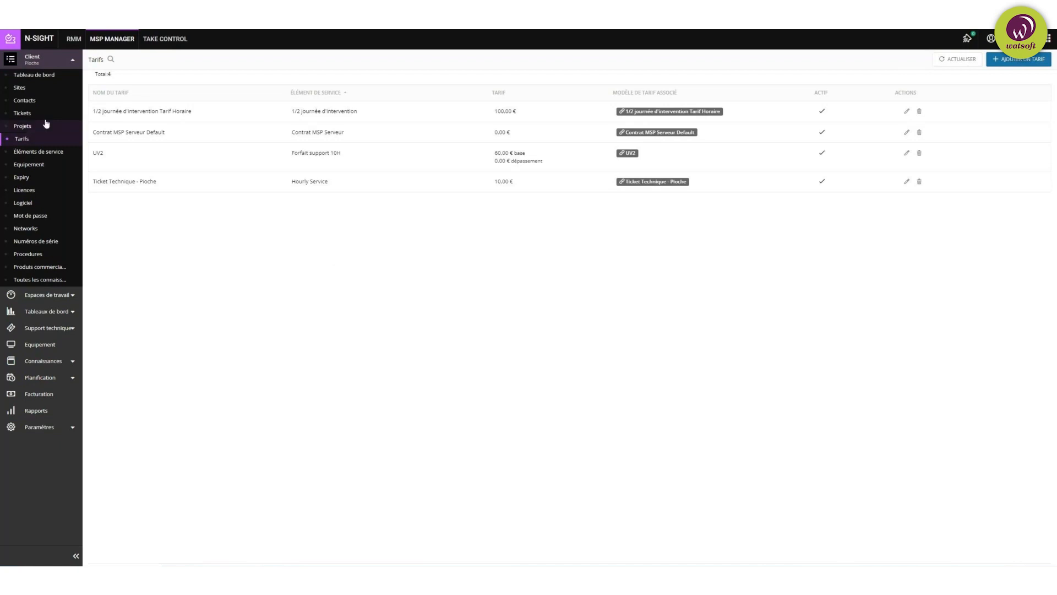
Step: List Pioche's four service items and open the Ajouter un service form
click(27, 155)
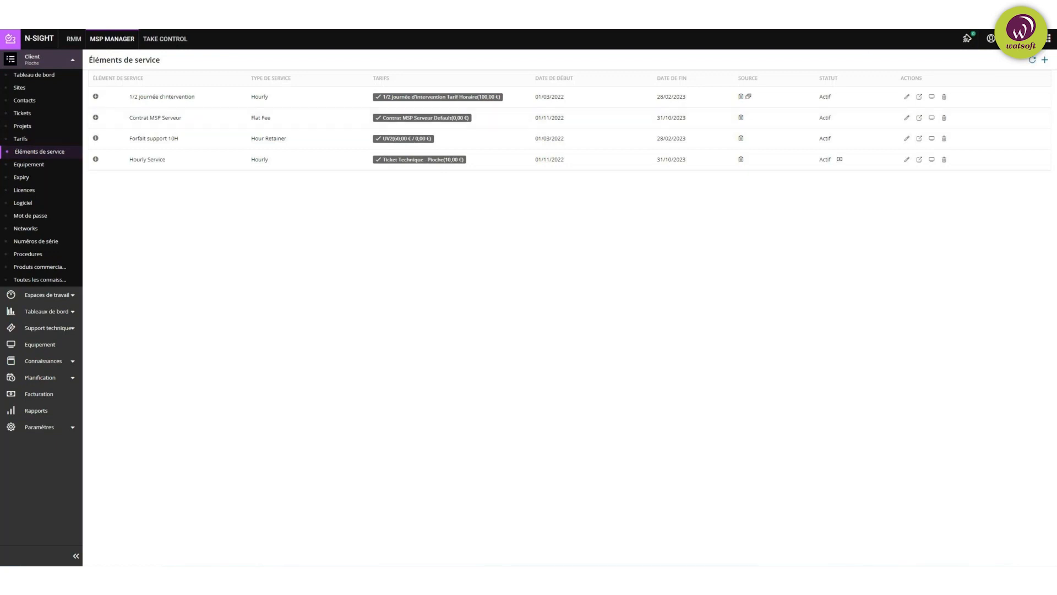
click(1044, 60)
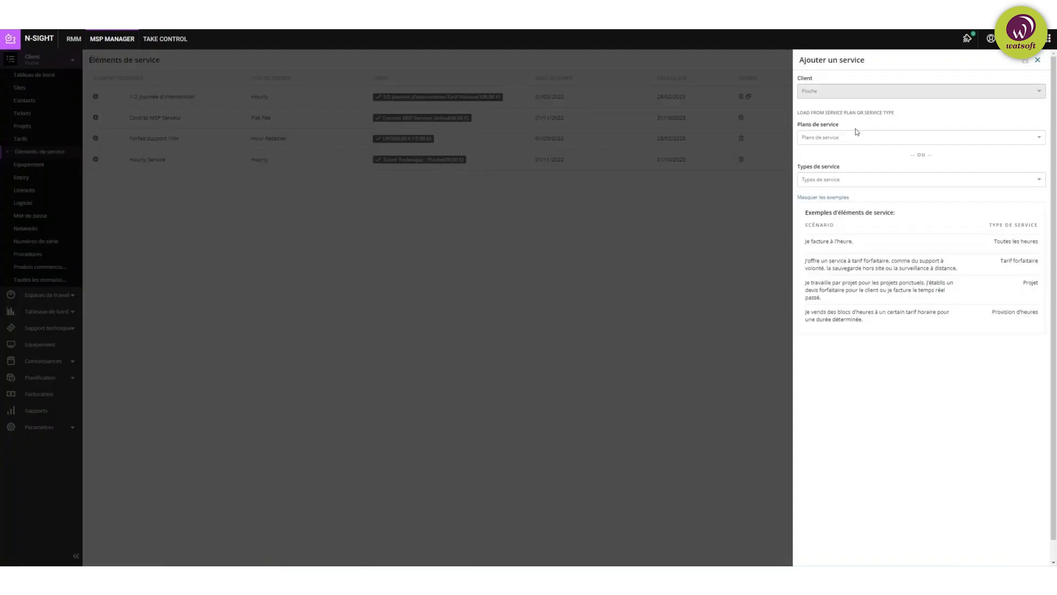
Step: Fill in Flat Fee service Assistance Annuelle, 01/01/2023–31/12/2023, billed Chaque année at 1000 €
click(851, 137)
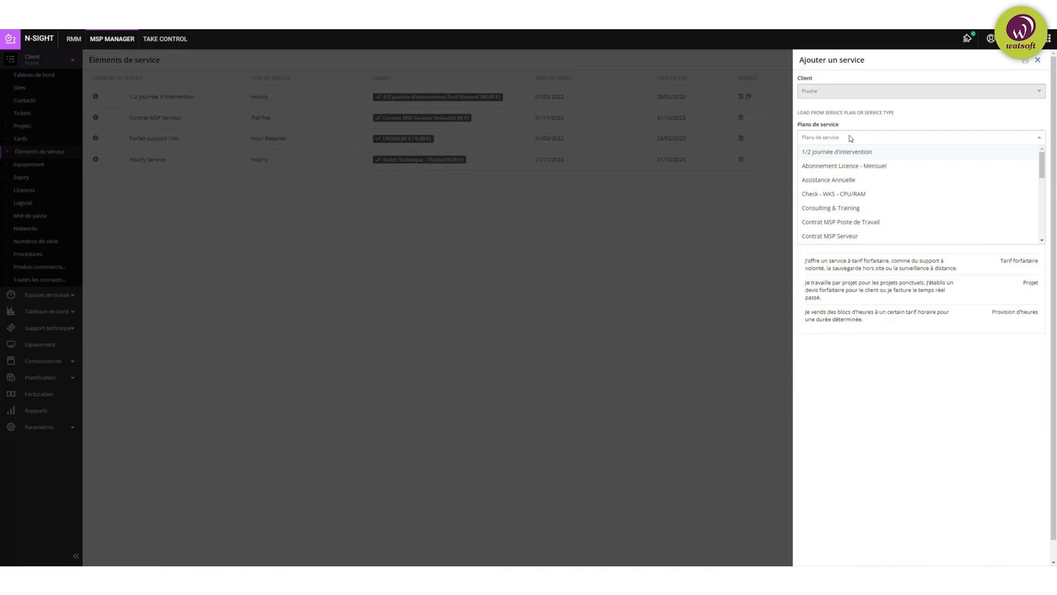
click(840, 181)
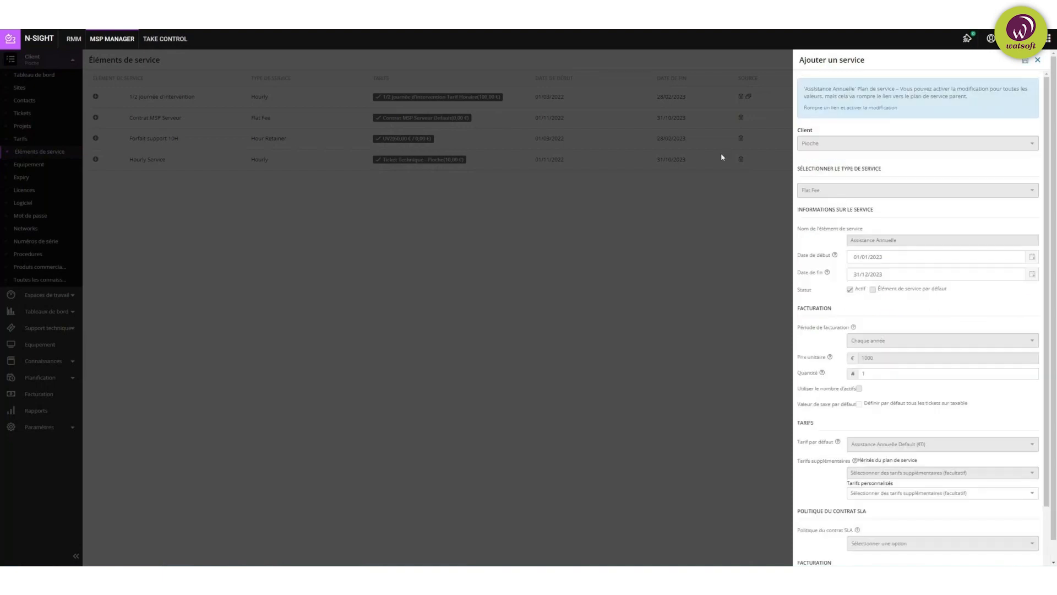
scroll(900, 203, down, 3)
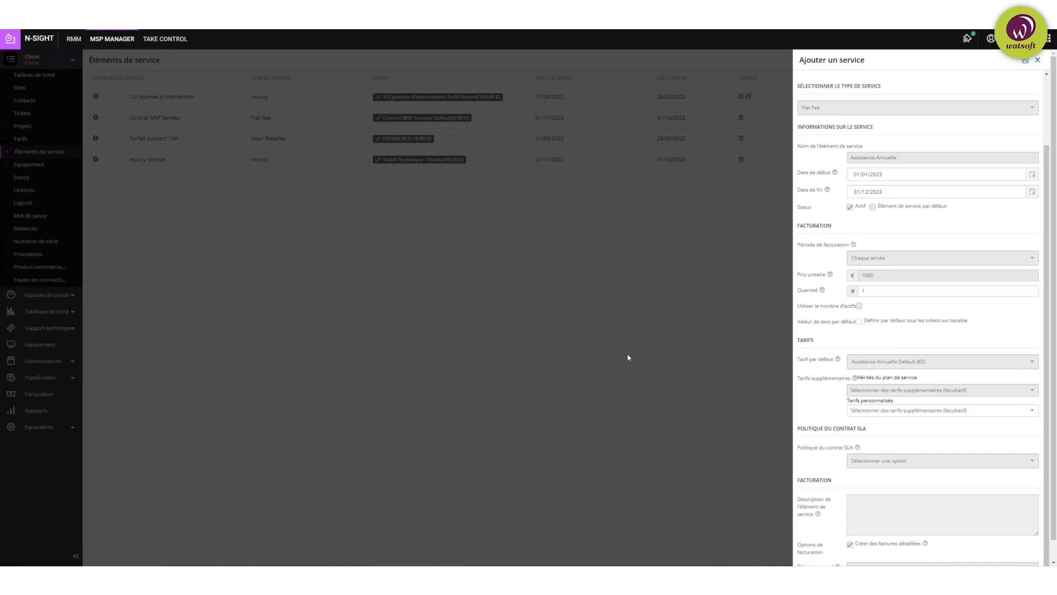
scroll(898, 245, down, 1)
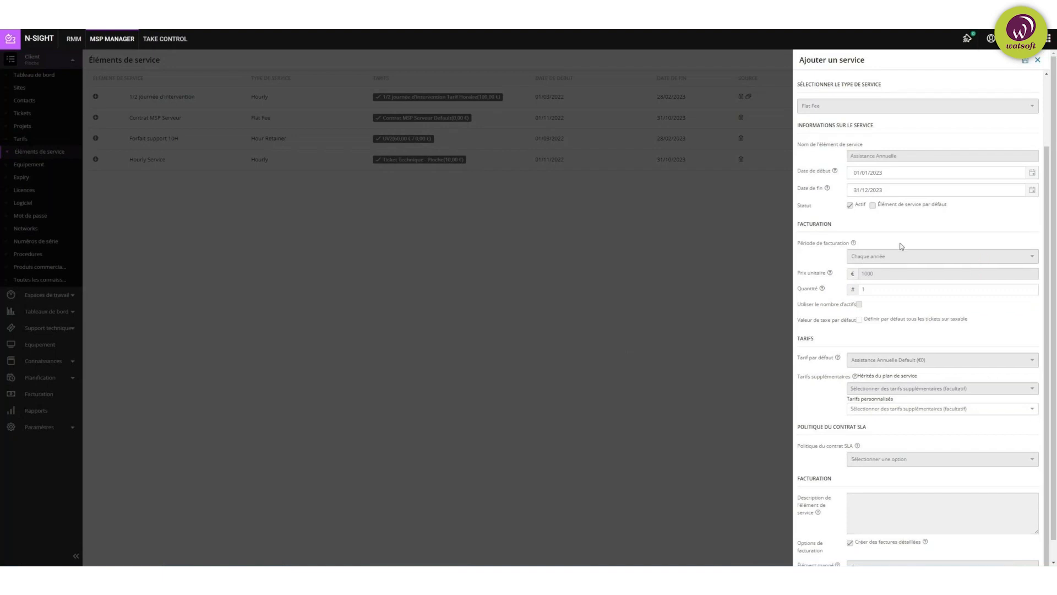
Step: Discard the Ajouter un service form and view Pioche's Equipement list of three assets
click(1038, 61)
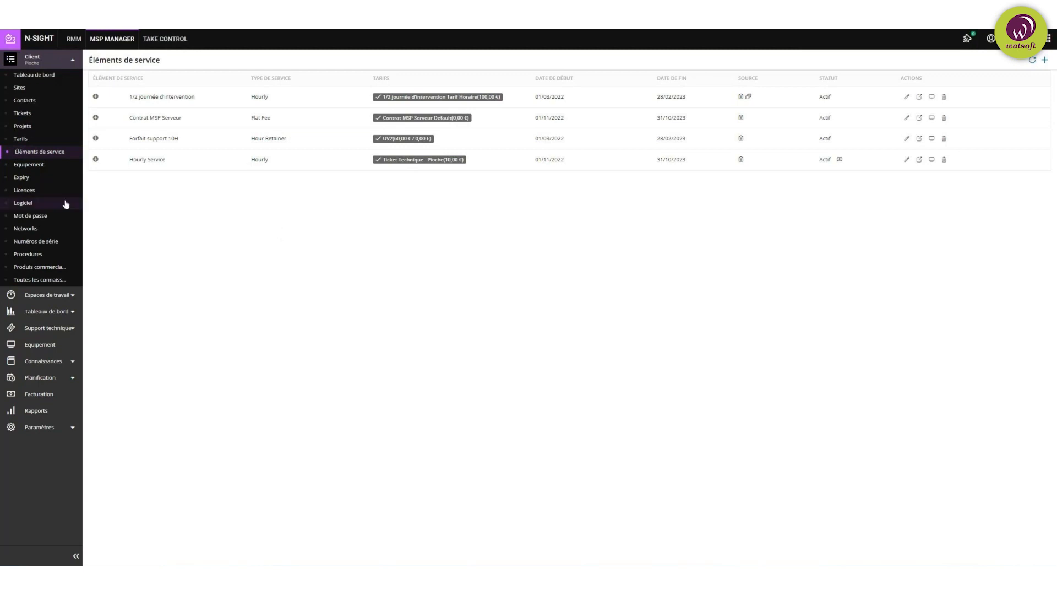
click(30, 169)
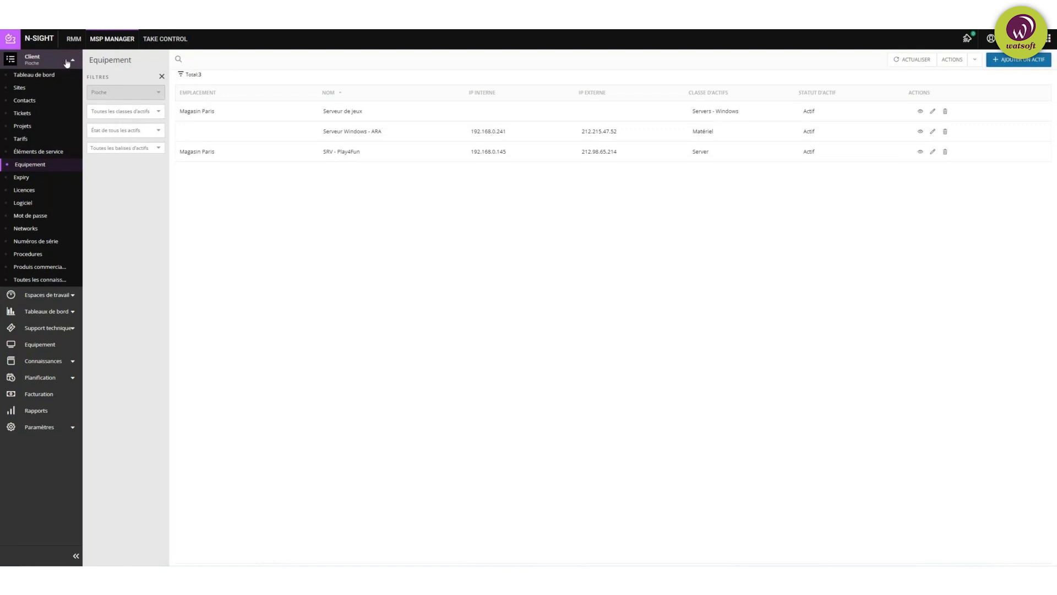
Step: Open the client picker showing Watsoft Distribution's clients, such as DC Comics
click(9, 62)
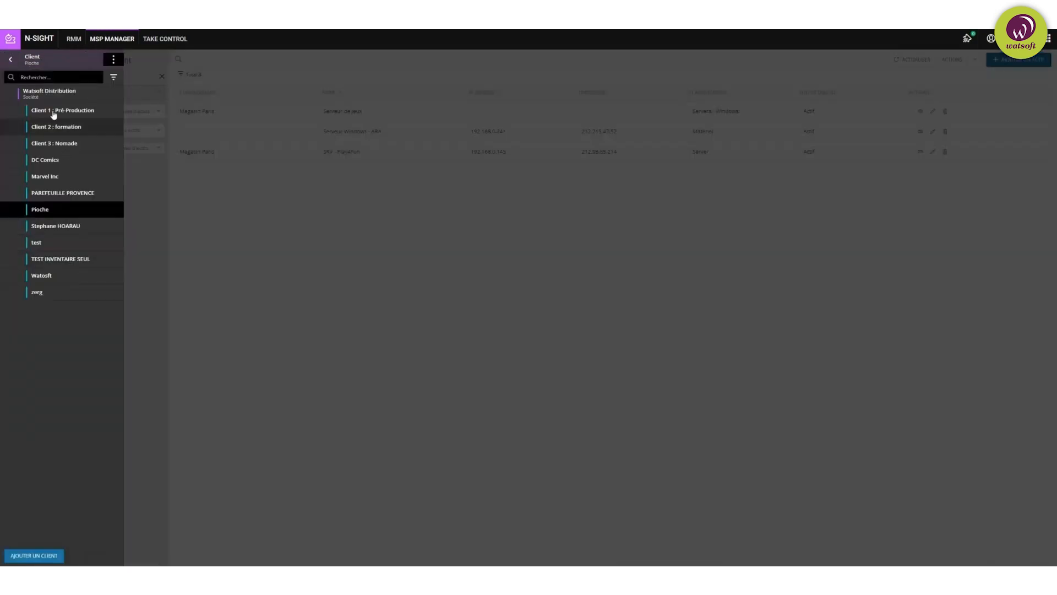
Step: Switch to Client 1 : Pré-Production, review its three assets, then open its empty Expiry page
click(71, 117)
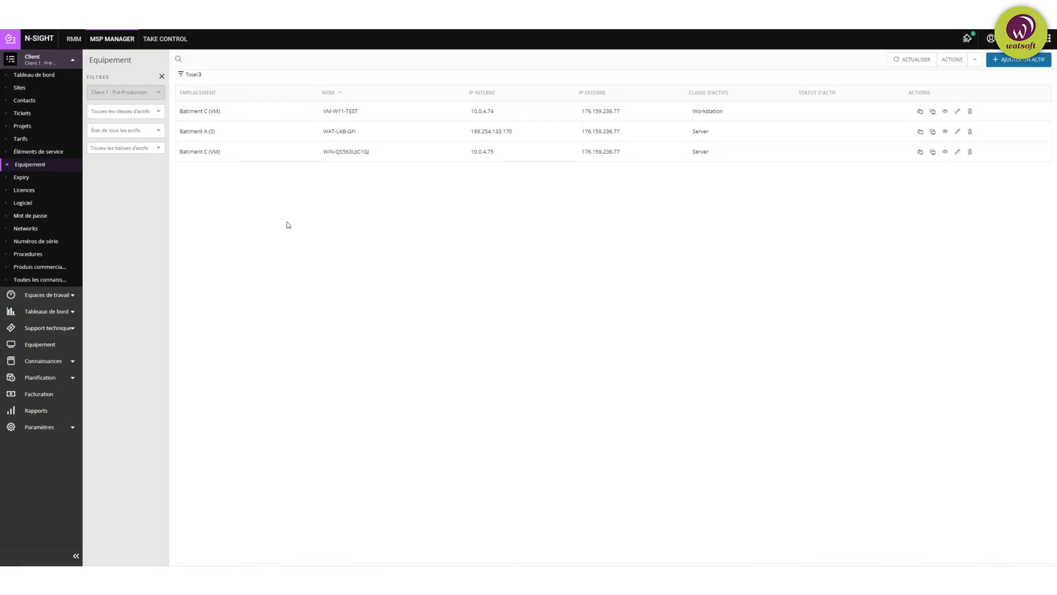
click(24, 179)
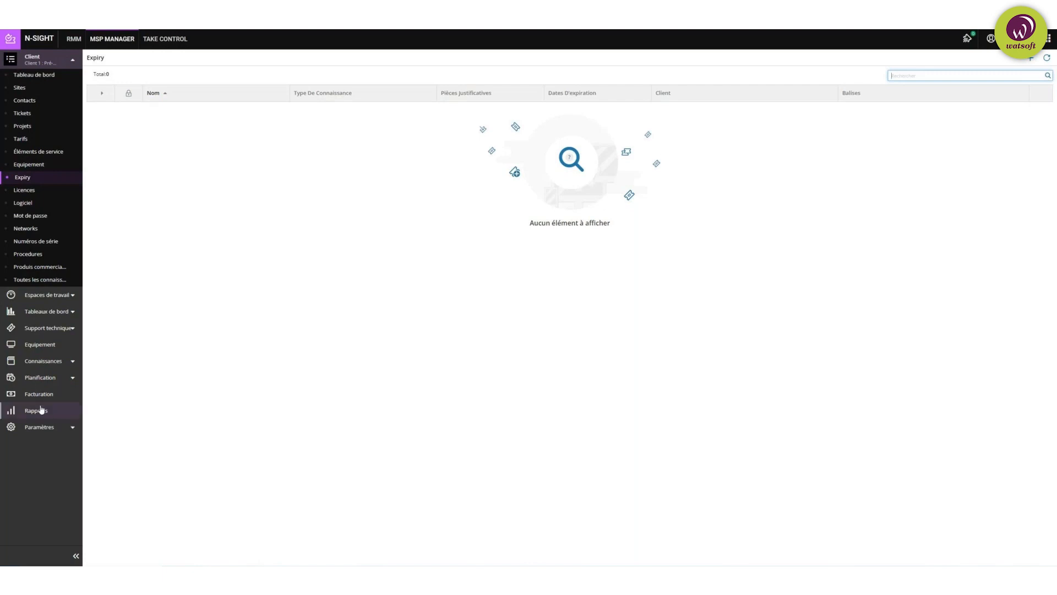
Step: Open Client 1 : Pré-Production's Licences knowledge page, which has no items to display
click(26, 190)
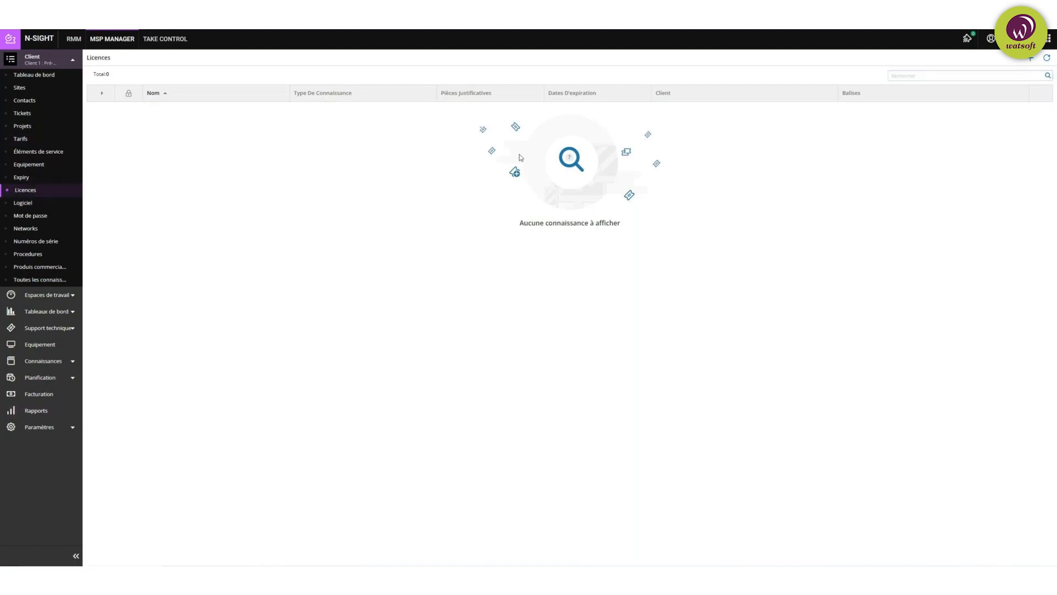
Step: Add a licence titled 'Licence Exchange On Premise' for product Exchange, enter its licence number, and save
click(1033, 59)
click(339, 91)
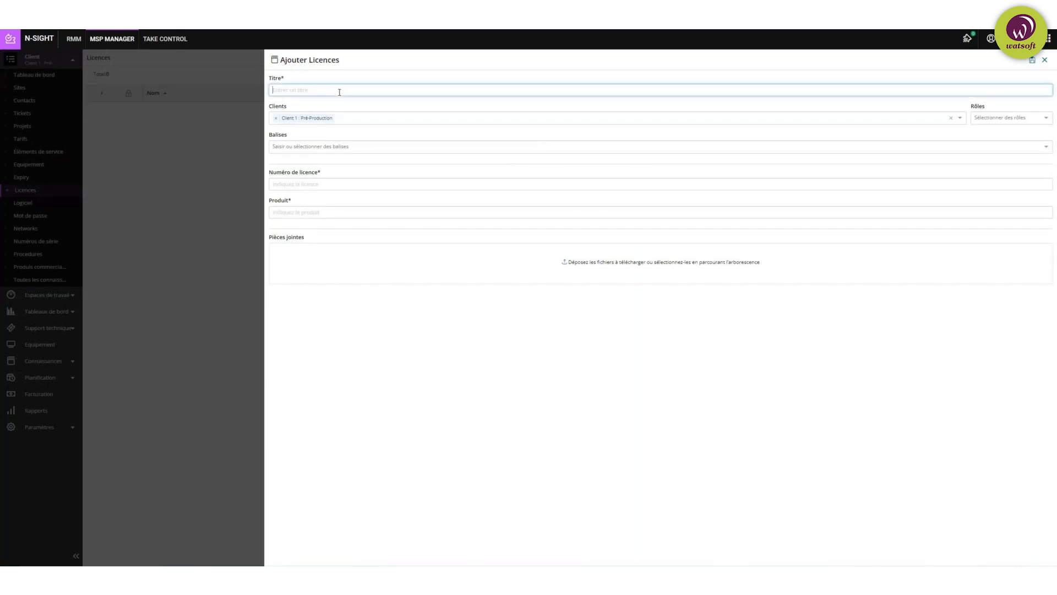
text(Licence Exchange On Premise)
click(347, 183)
text(855)
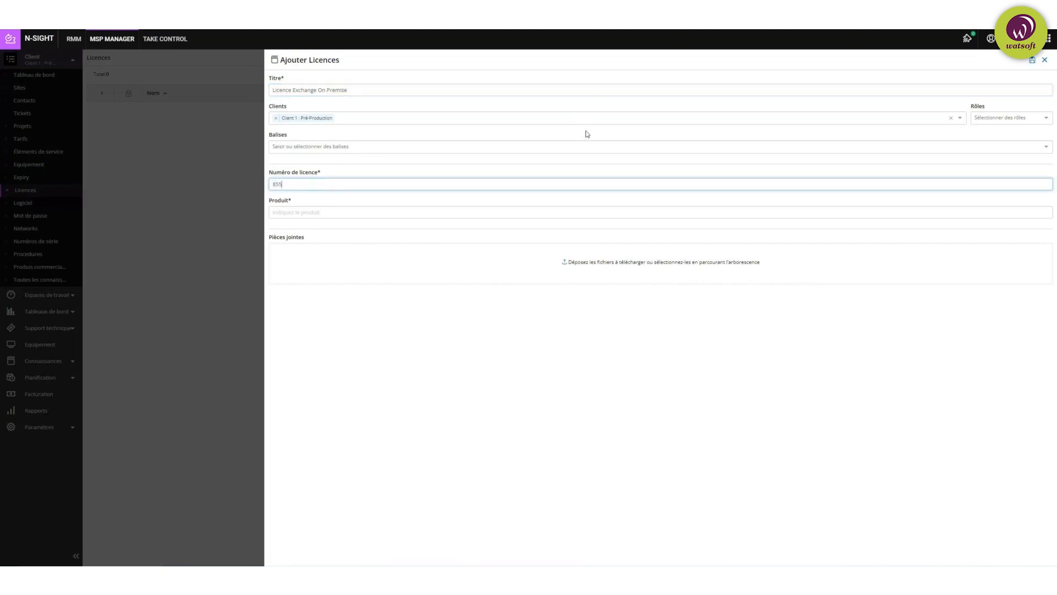
text(46546trtrere)
click(303, 211)
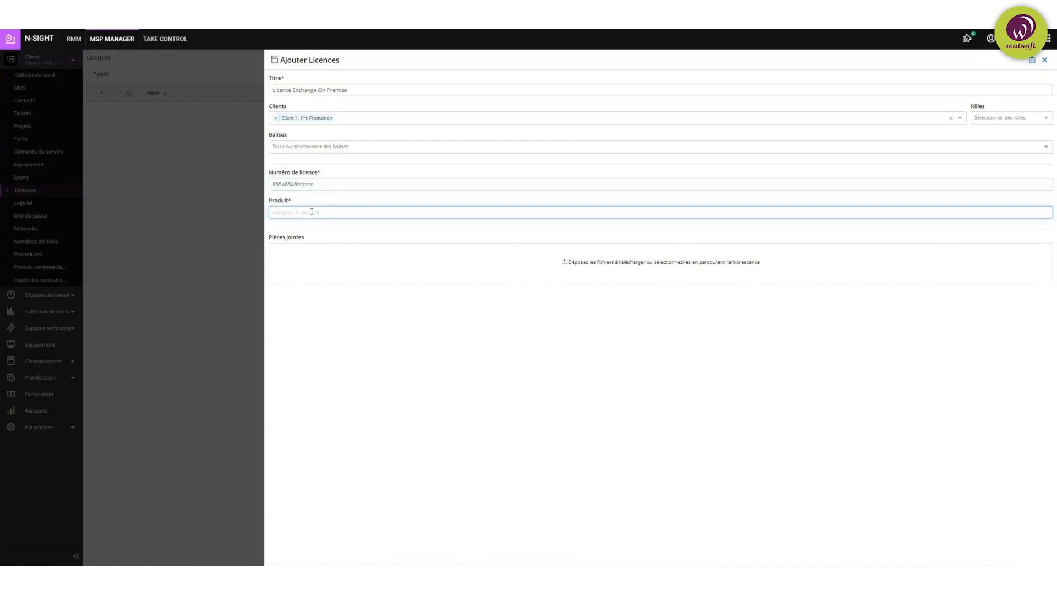
text(Exchange)
click(632, 392)
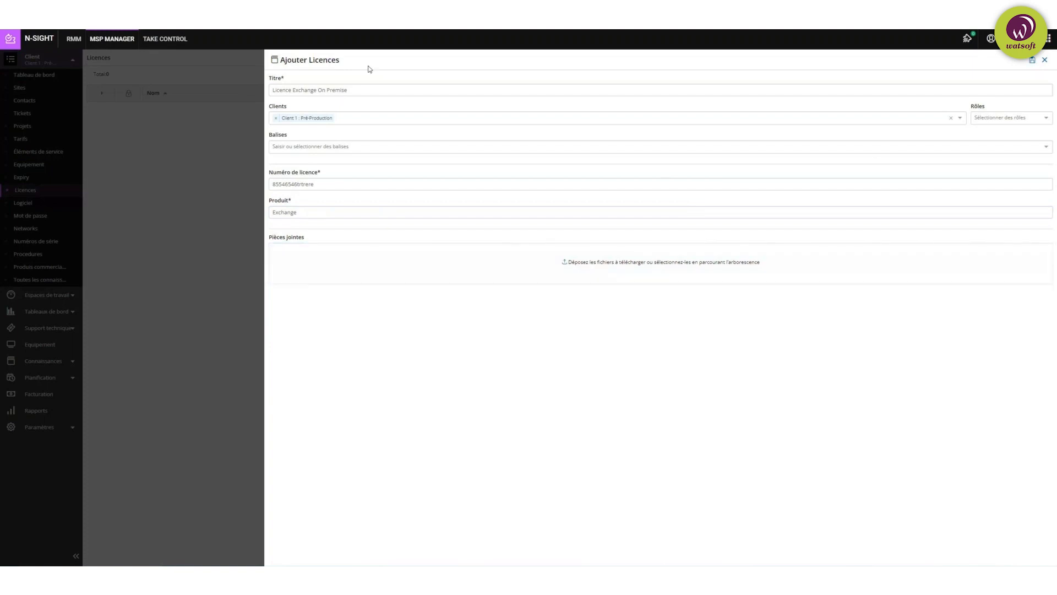
click(1035, 61)
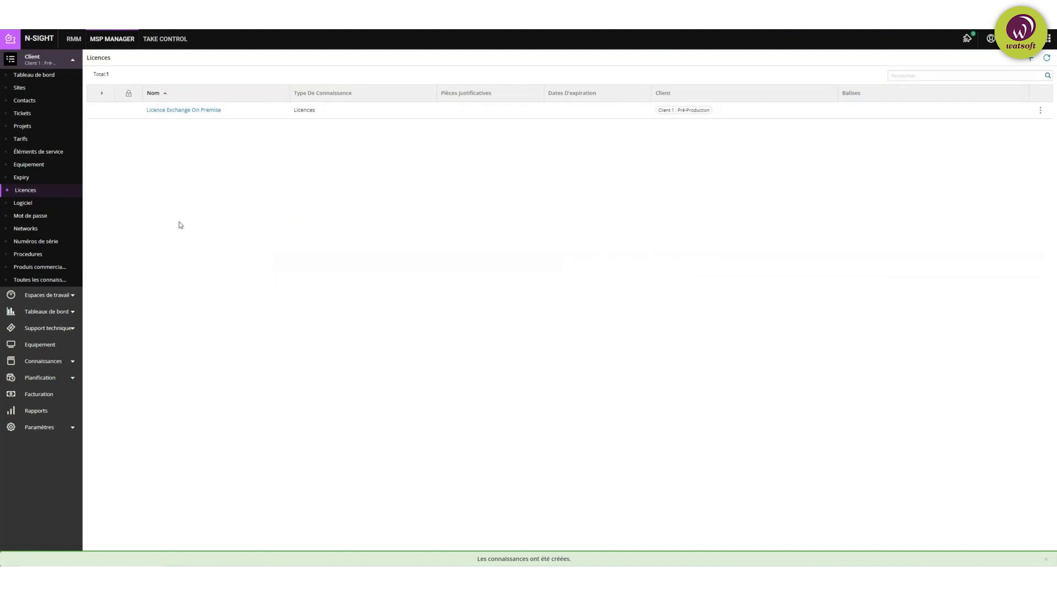
Step: Open the client's Logiciel knowledge page, which lists no software
click(23, 204)
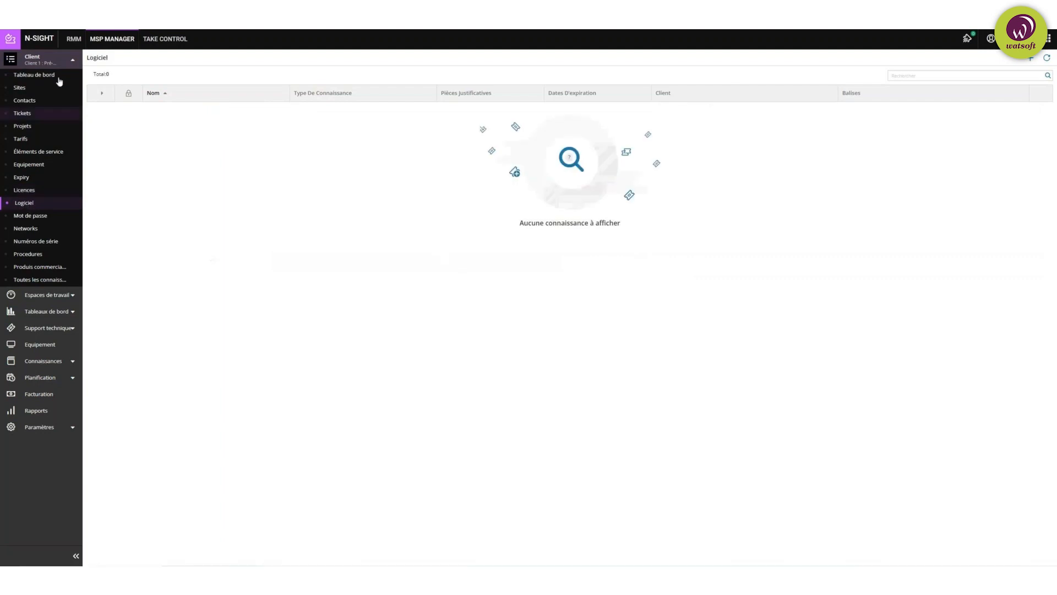
Step: Make Pioche the active client and show its Licences page with the Kaspersky entry
click(11, 59)
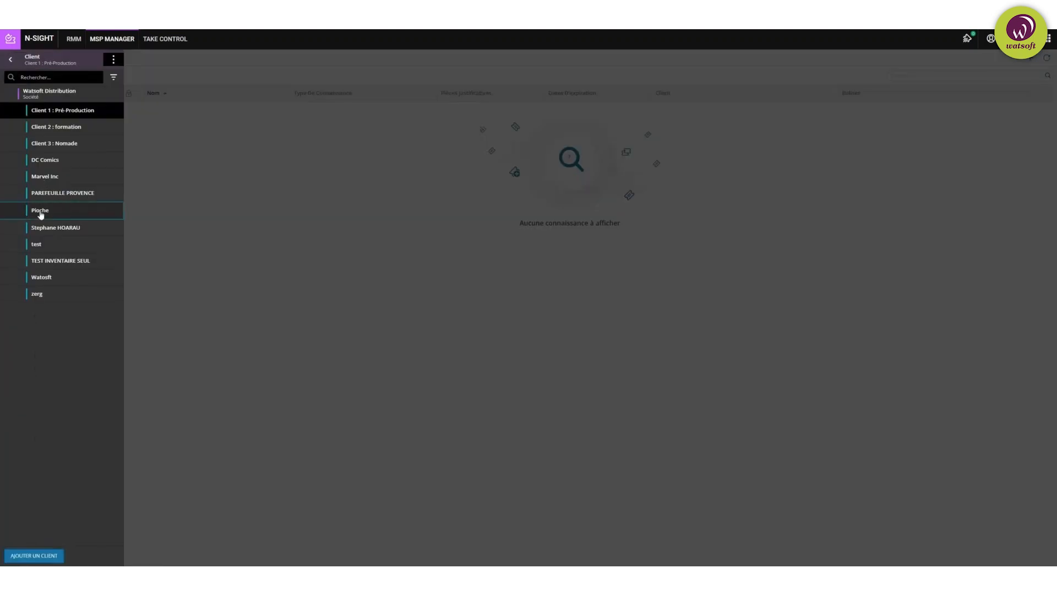
click(40, 212)
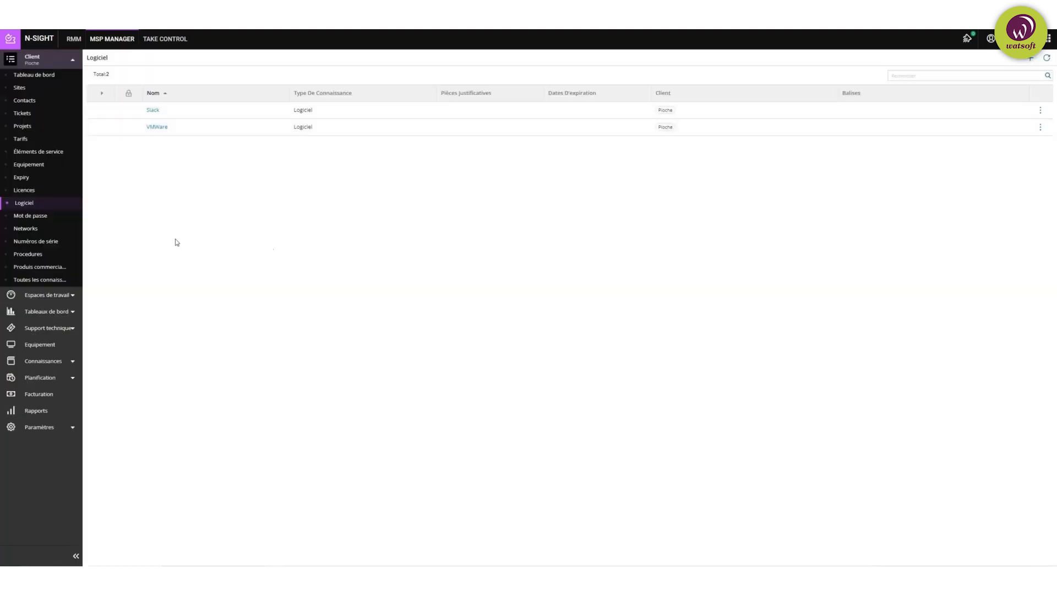
click(33, 190)
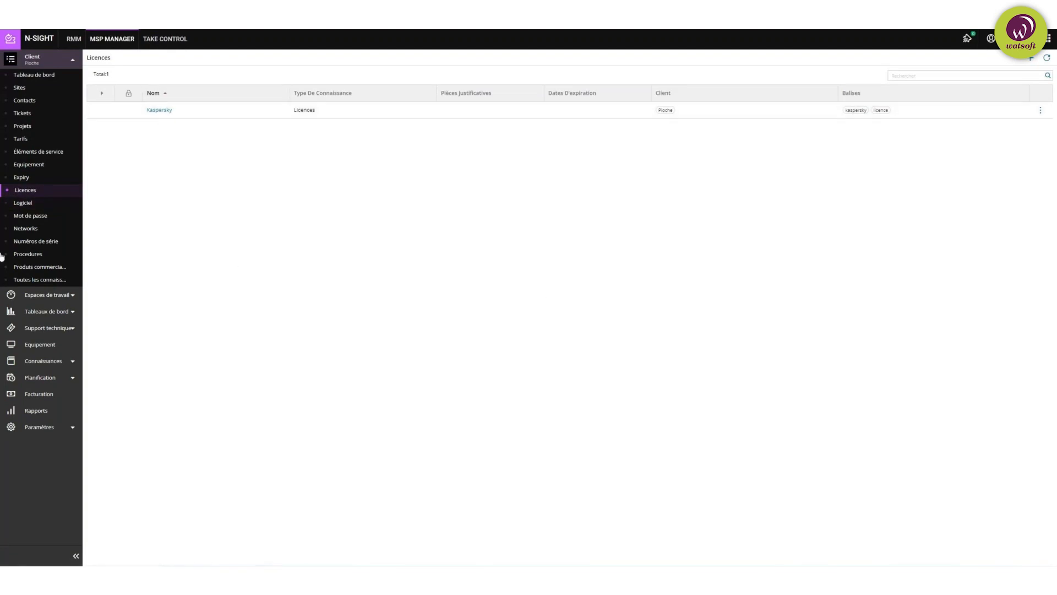
Step: Open Pioche's Logiciel page listing Slack and VMware
click(34, 204)
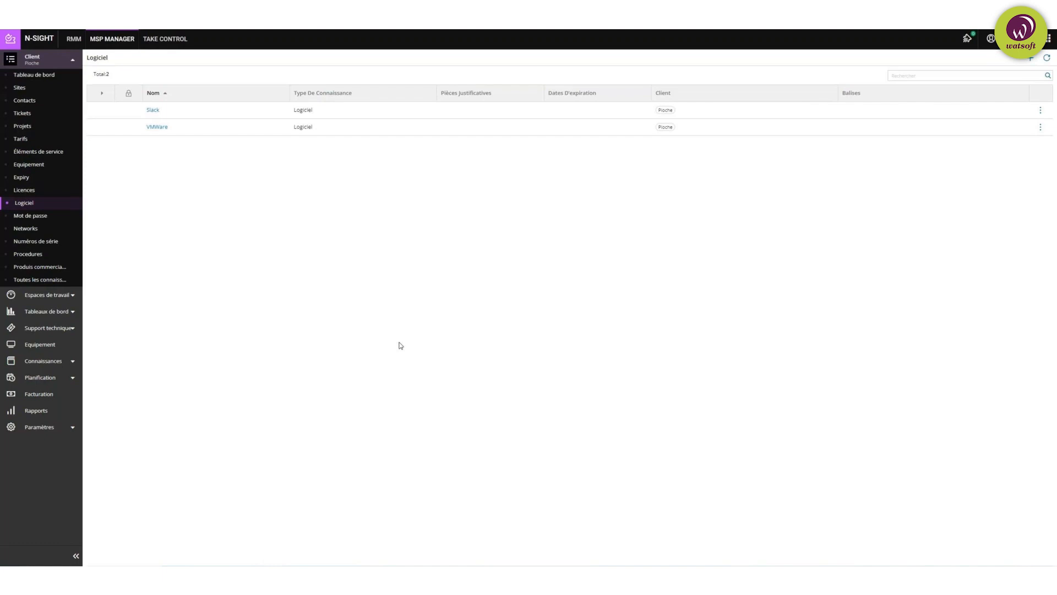
Step: Open Pioche's Mot de passe page showing the Password - VMWARE ESXi entry
click(34, 216)
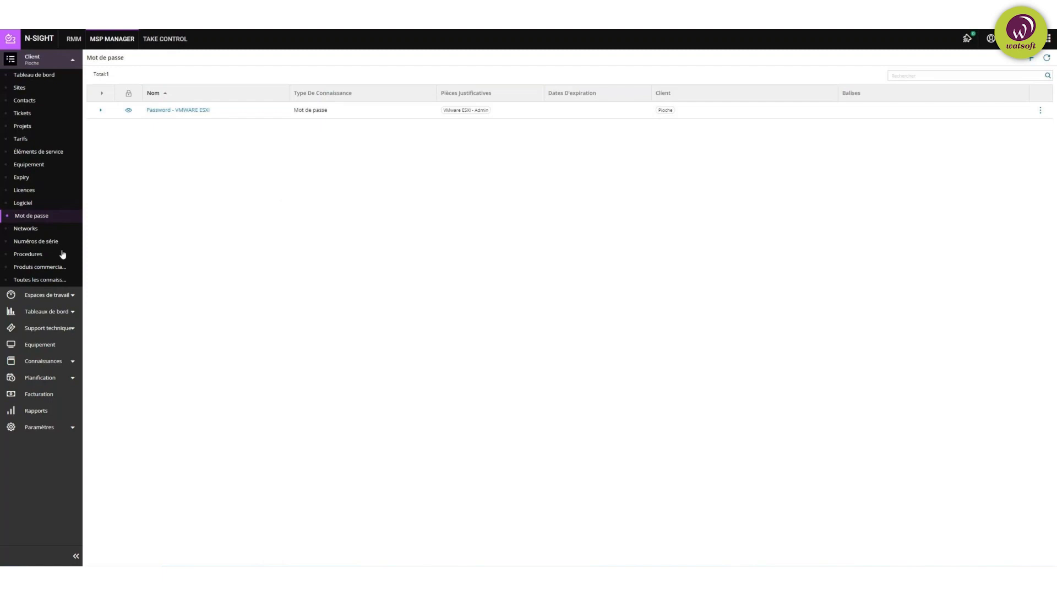
Step: Open Pioche's Networks page showing the Réseau LAN entry
click(30, 230)
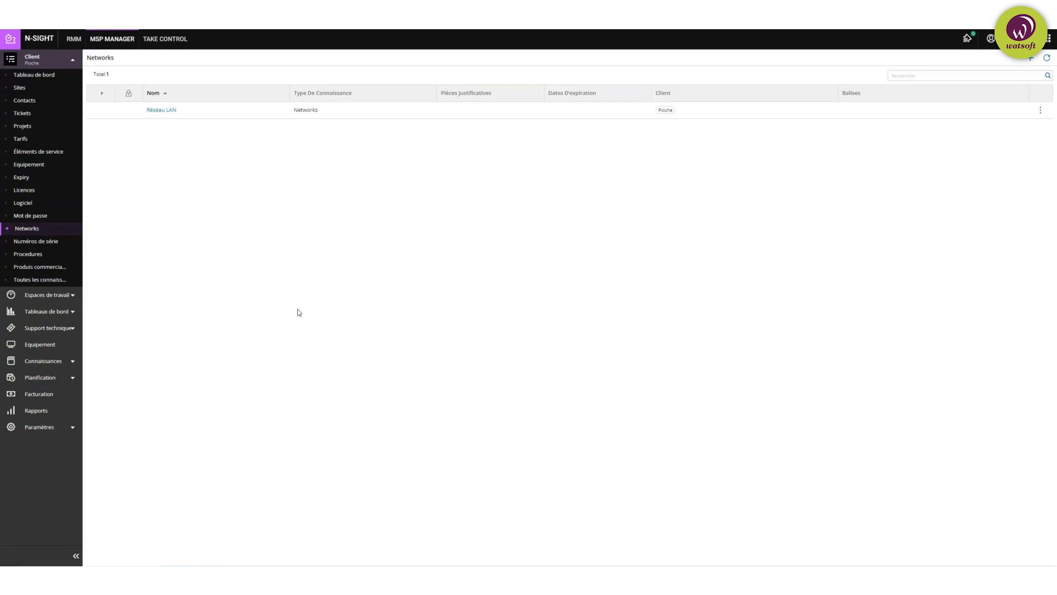
Step: Open Pioche's Numéros de série page showing Numéro de série du serveur jeux
click(46, 243)
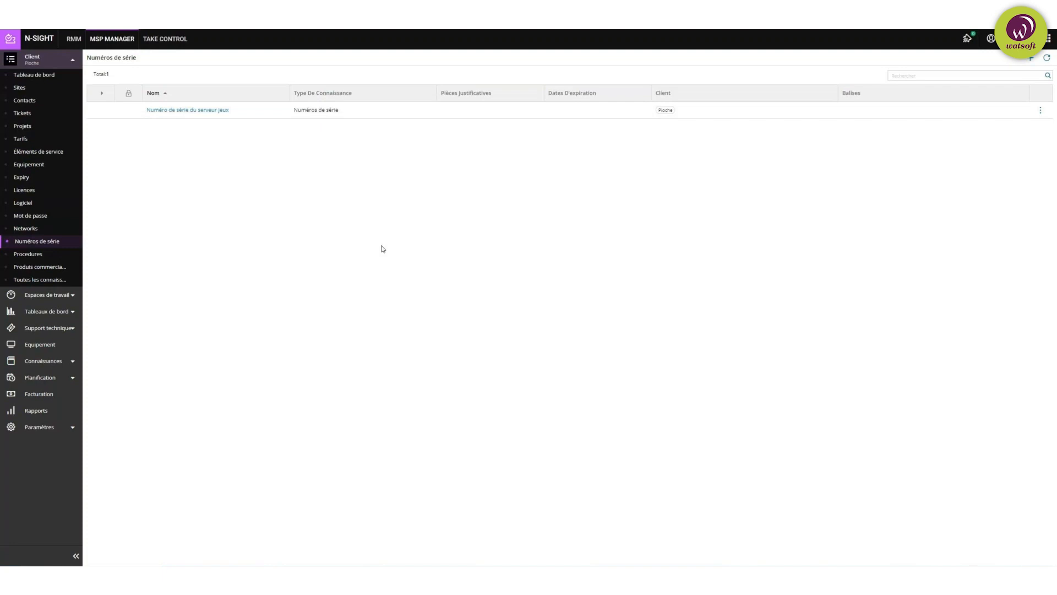
Step: Open the Reboot du serveur de jeux procedure from Pioche's Procedures list
click(41, 256)
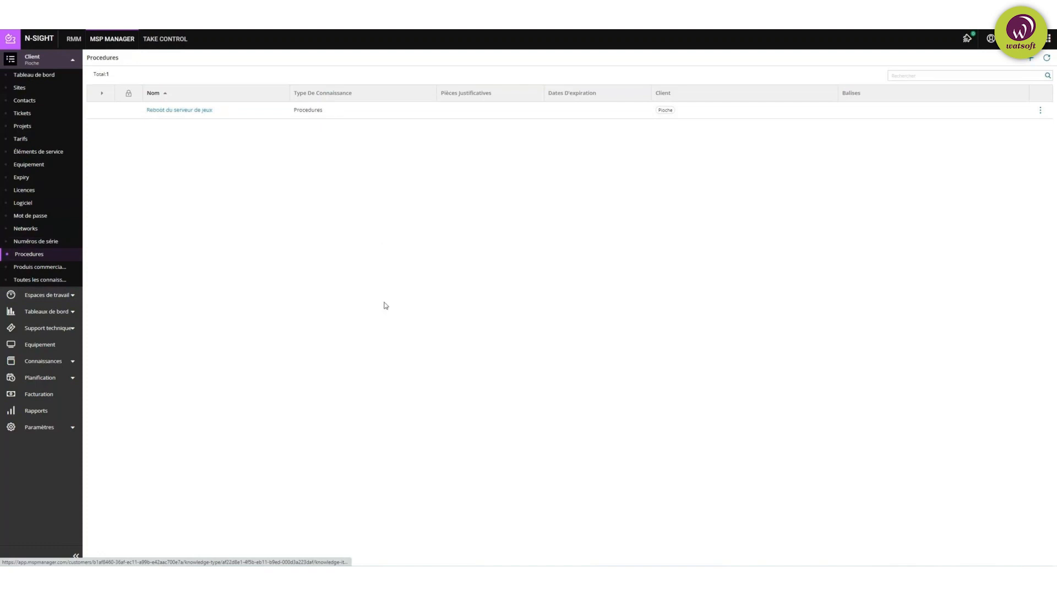
click(167, 111)
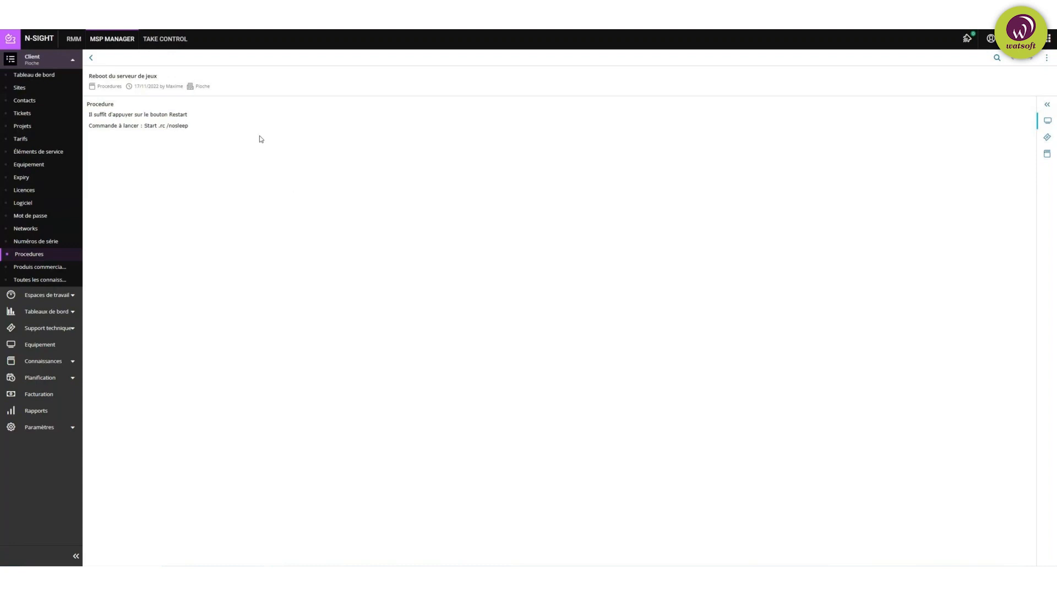
Step: Go back from the procedure details to Pioche's Procedures list
click(92, 60)
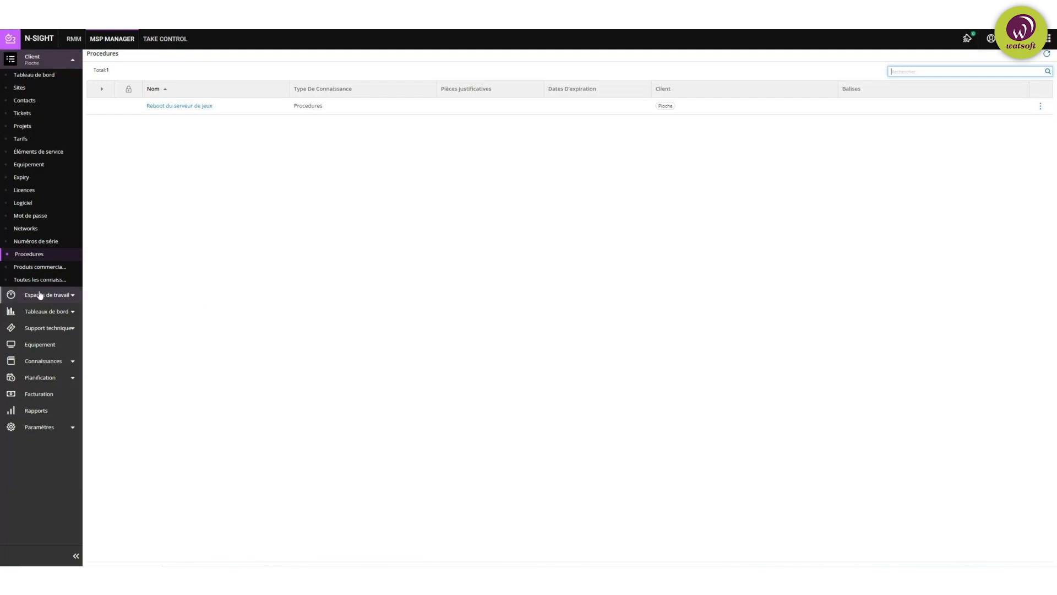
Step: Open Pioche's Produits commercialisé page listing Cluedo, La Bonne Paye and Monopoly
click(33, 268)
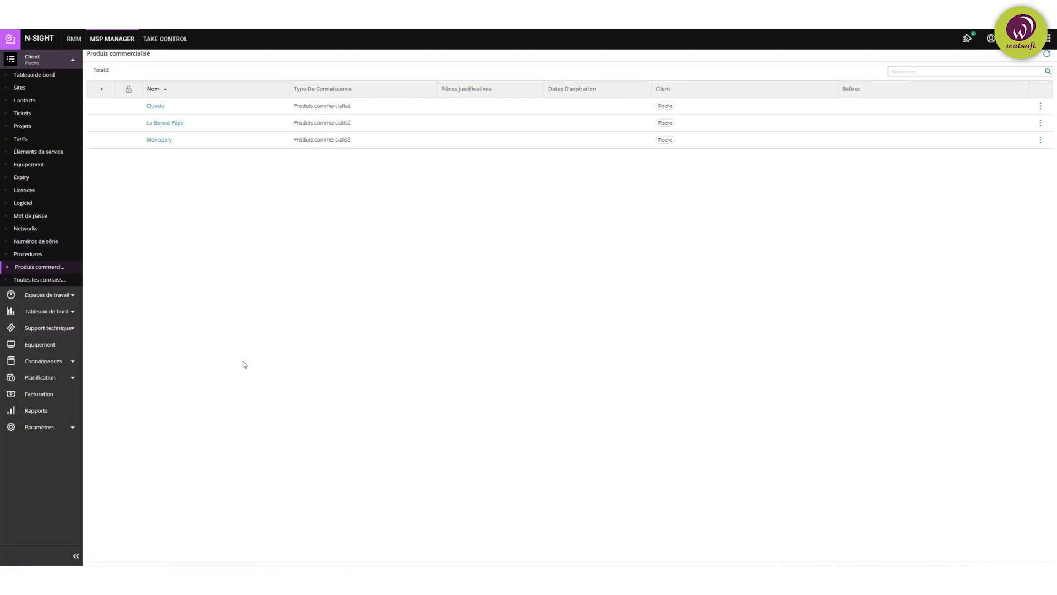
Step: Switch the client to Watsoft Distribution, showing 3 tickets completed, 1 overdue and 22 aging
click(9, 60)
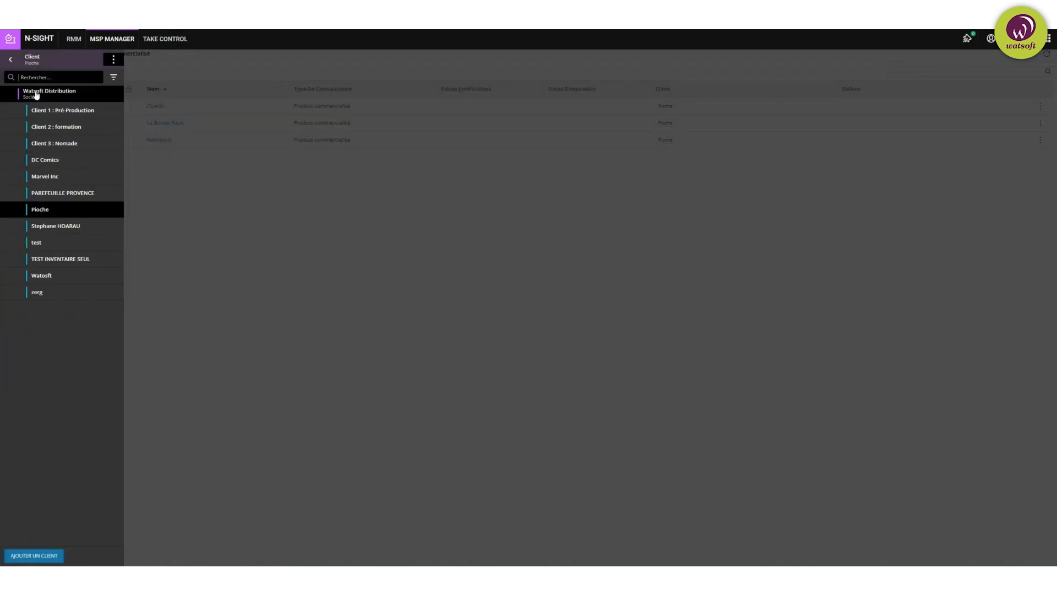
click(36, 95)
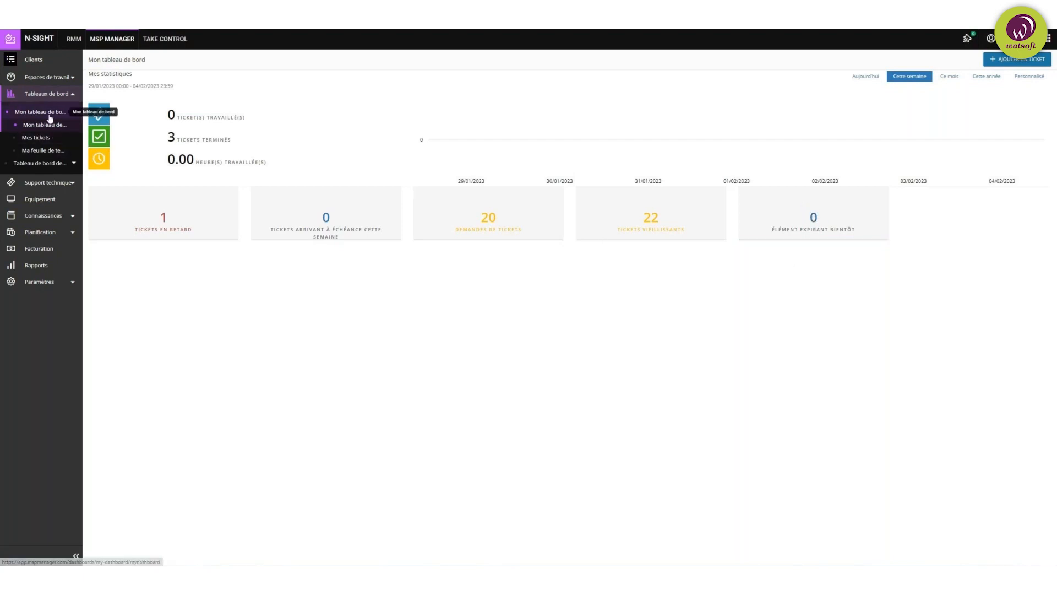
Step: Open Mes tickets to list the 22 tickets assigned to me across clients
click(39, 138)
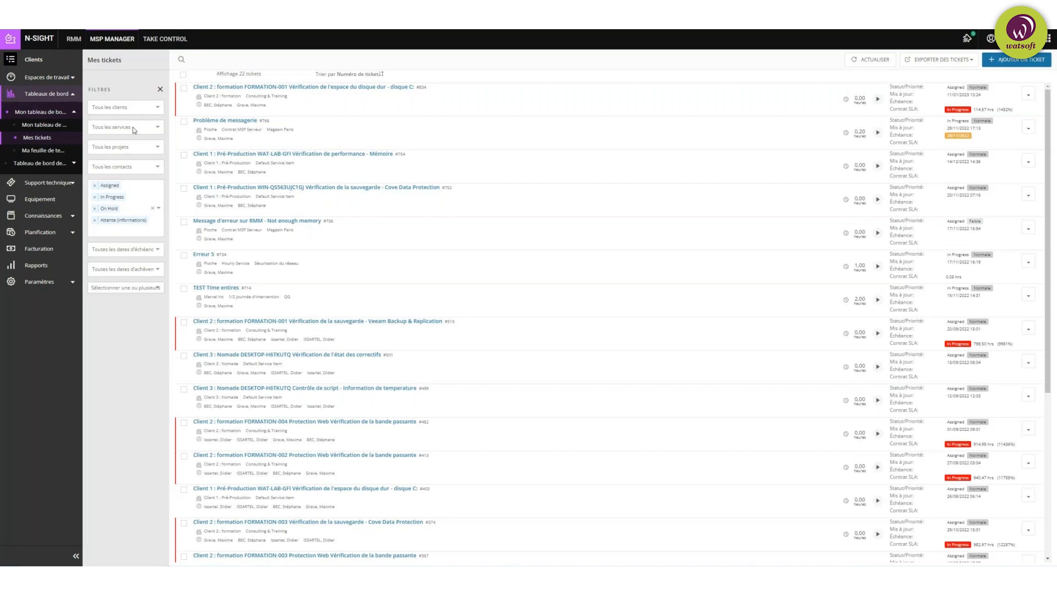
Step: Filter my tickets to client Pioche, then open the Ma feuille de temps weekly timesheet
click(138, 108)
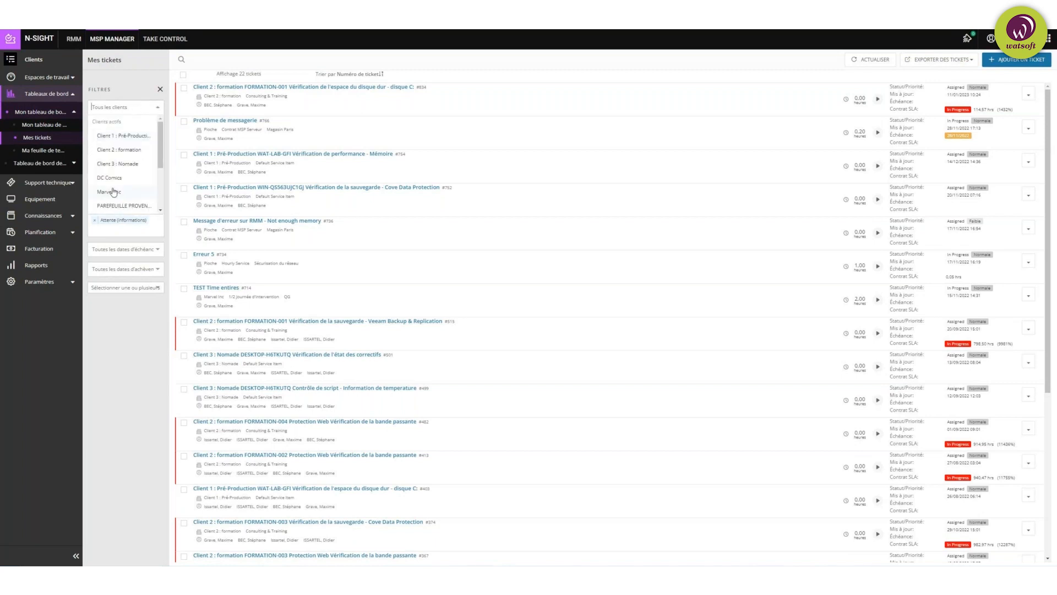
scroll(121, 165, down, 3)
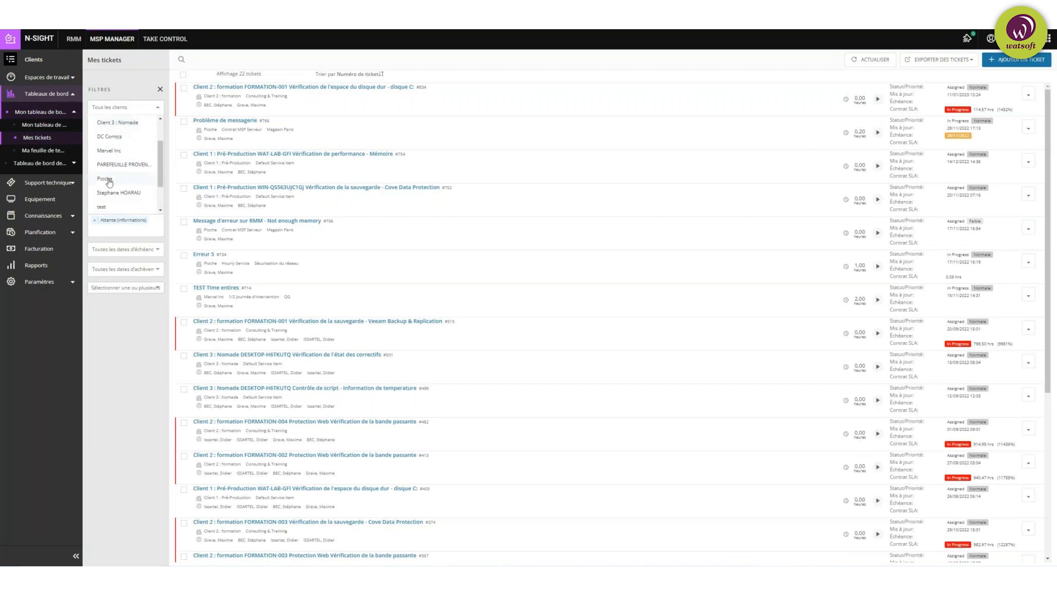
click(108, 180)
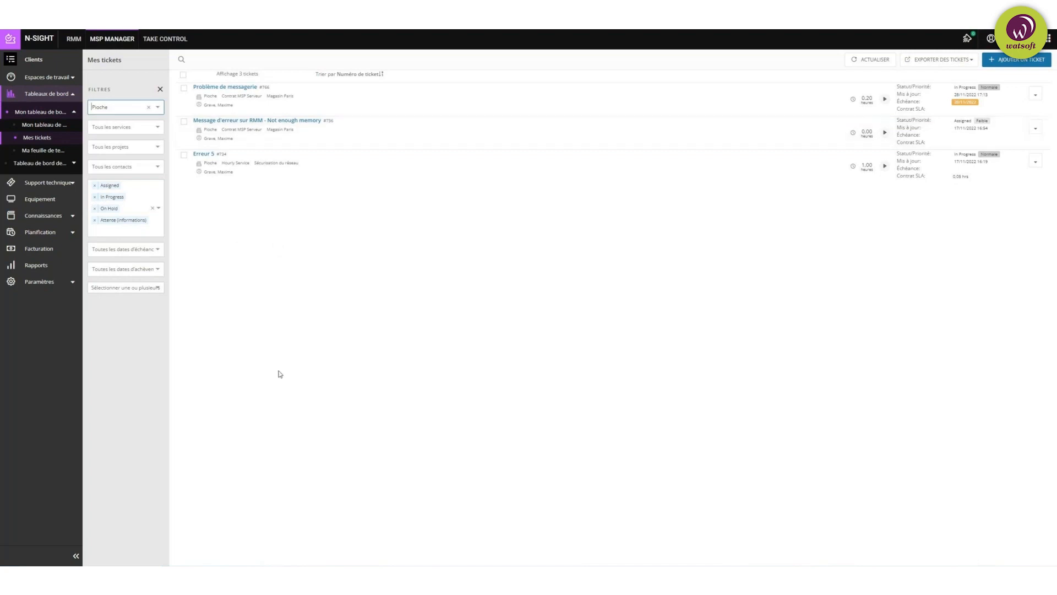
click(48, 151)
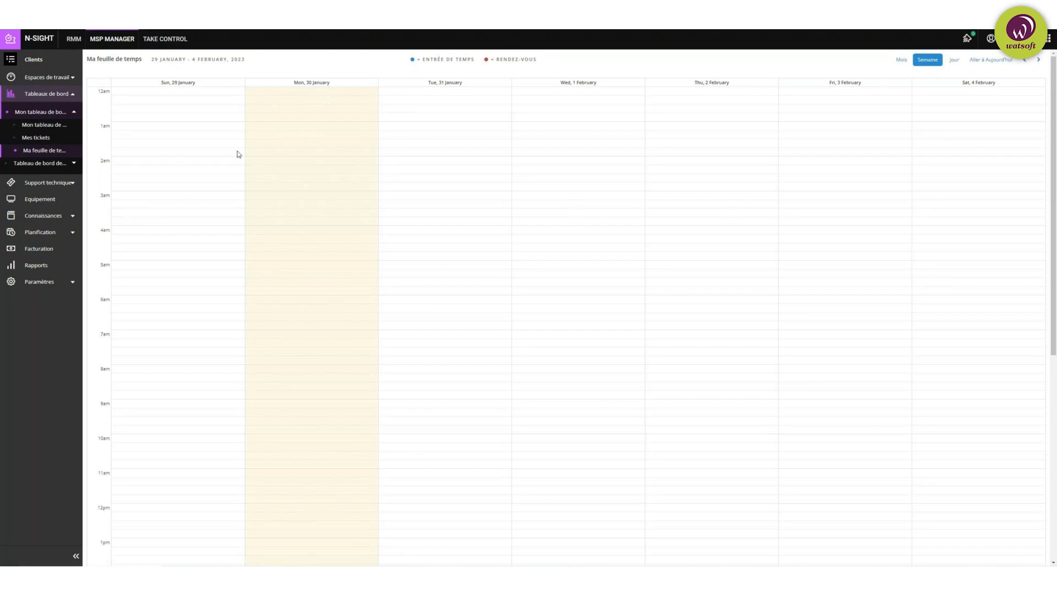
Step: Open the Tickets et clients workspace under Espaces de travail > Personnel
click(70, 79)
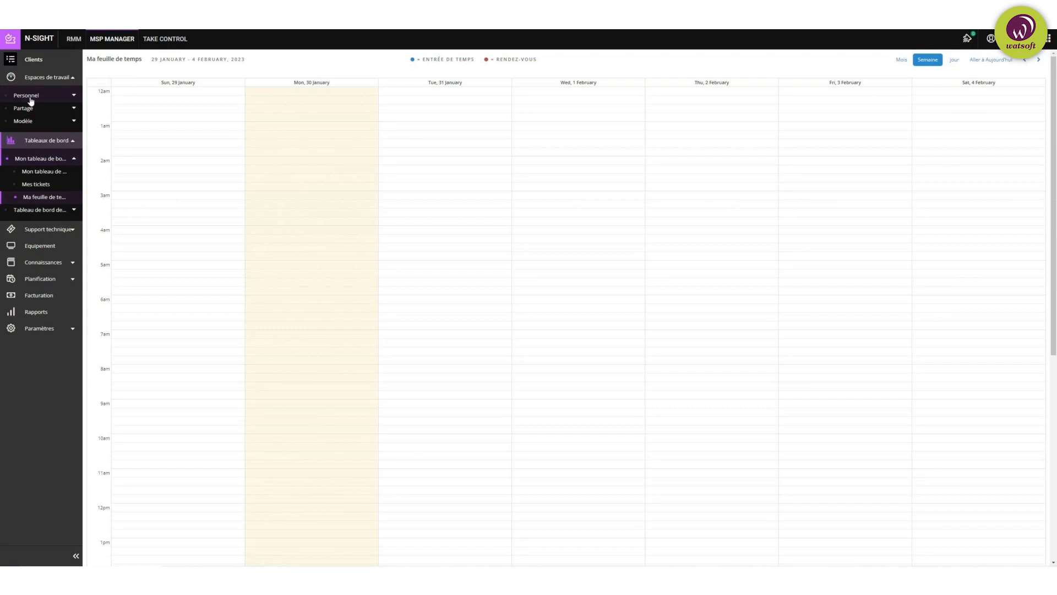
click(68, 98)
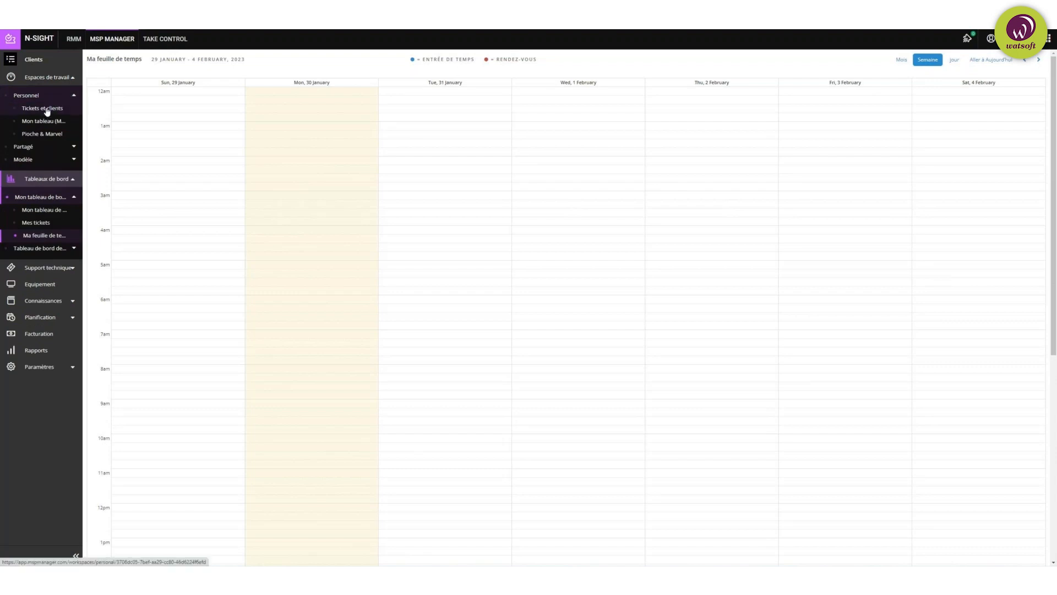
click(51, 109)
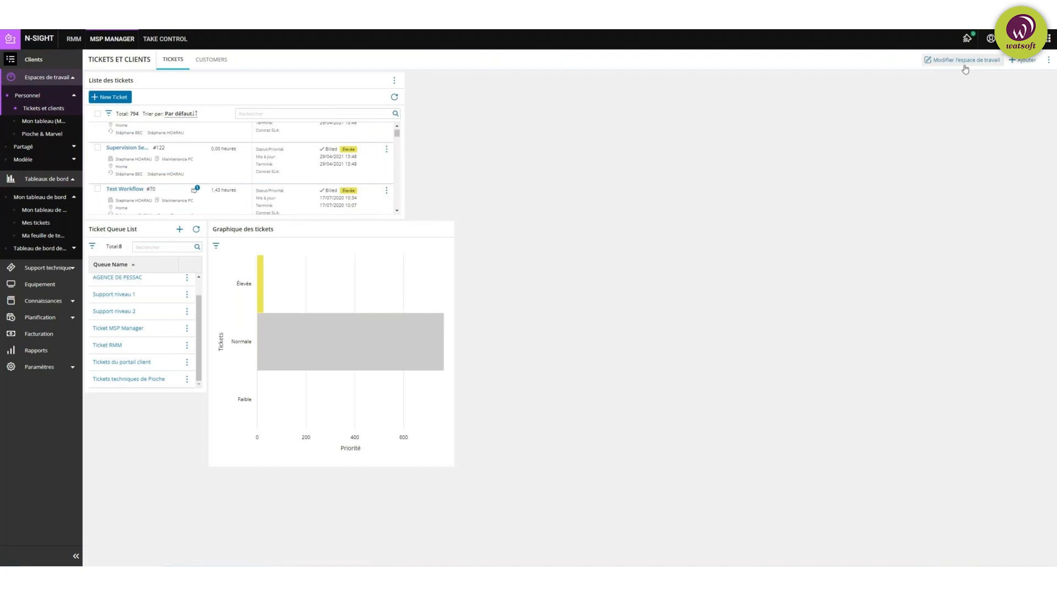
click(1023, 62)
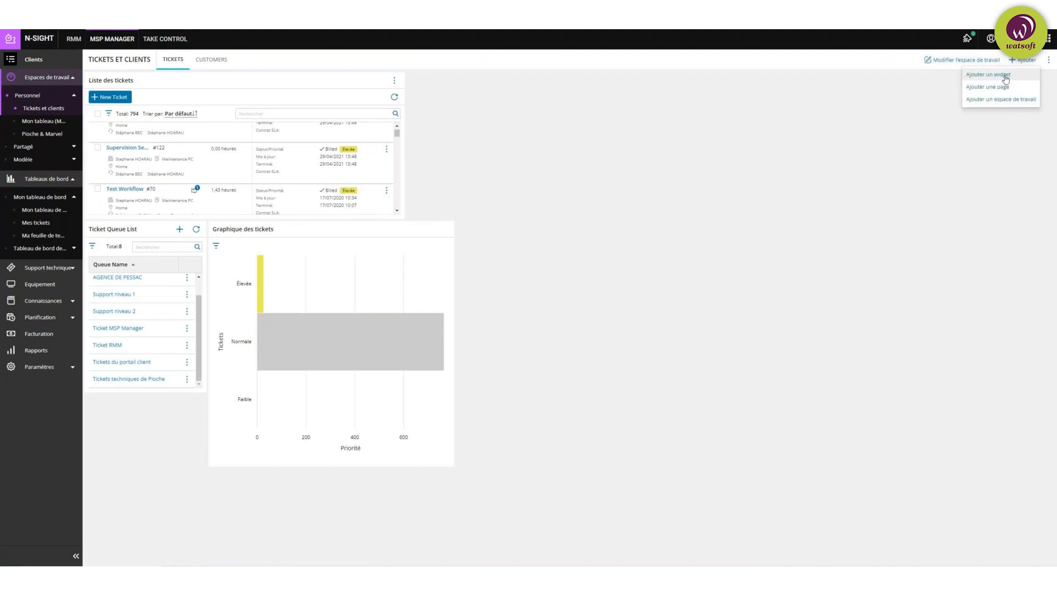
click(897, 113)
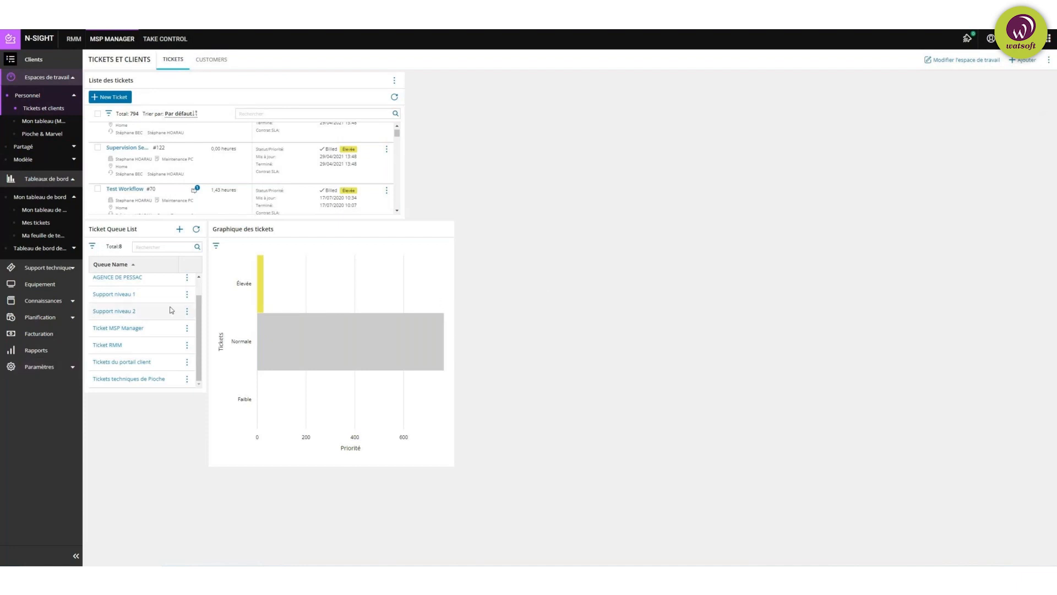
scroll(171, 310, up, 1)
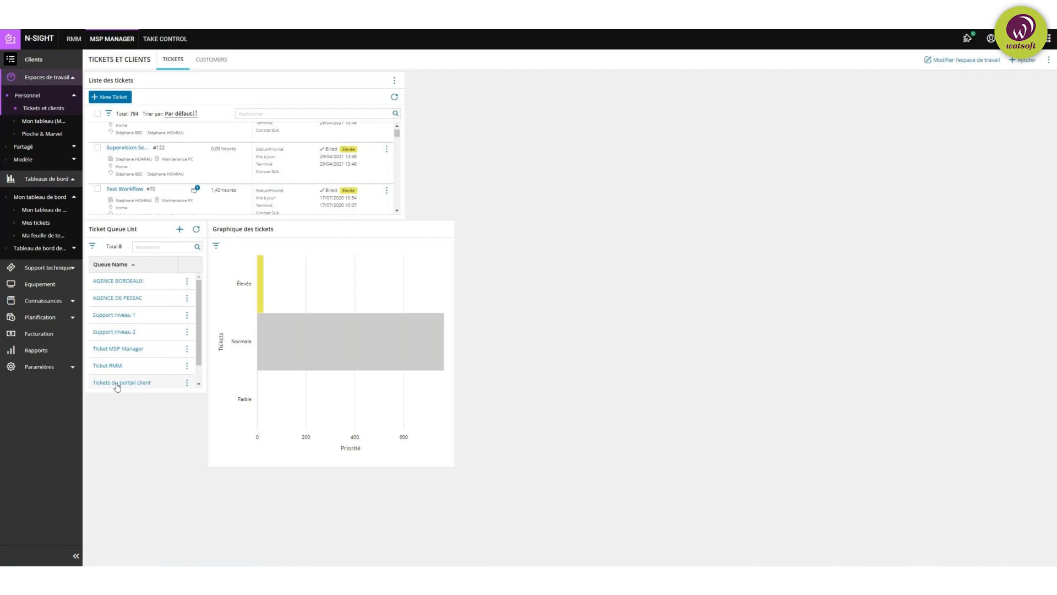
click(116, 349)
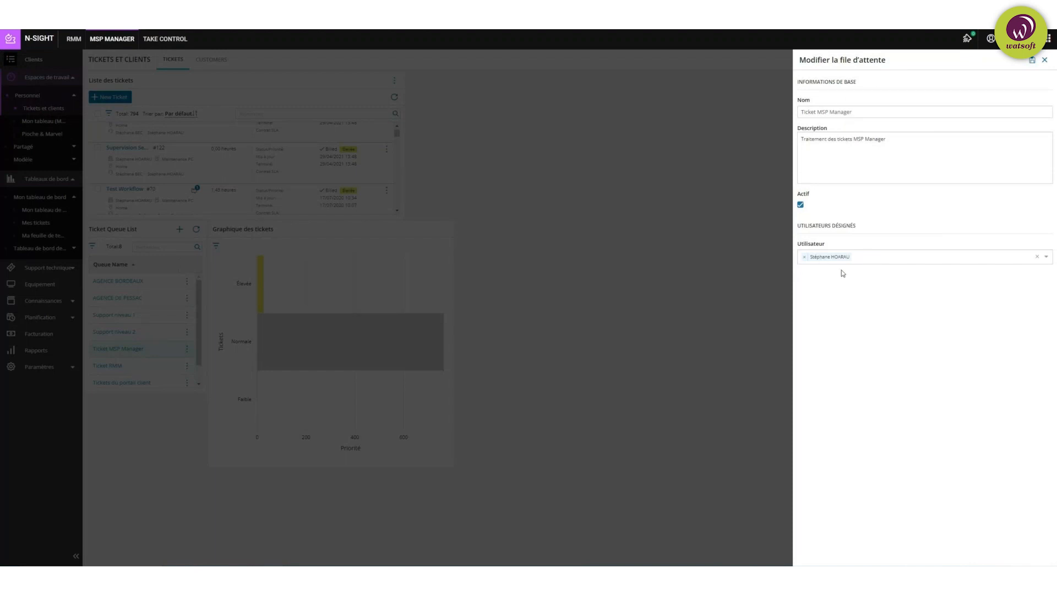
click(1045, 60)
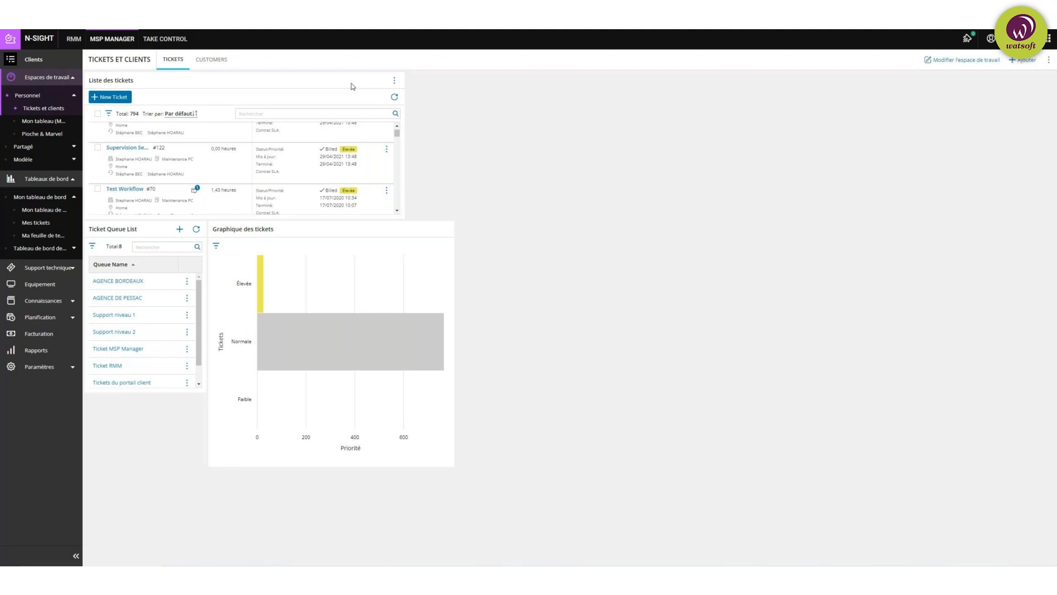
Step: Show the Customers view with Watsoft's ticket statistics, then swap Personnel for the Partagé workspaces
click(216, 60)
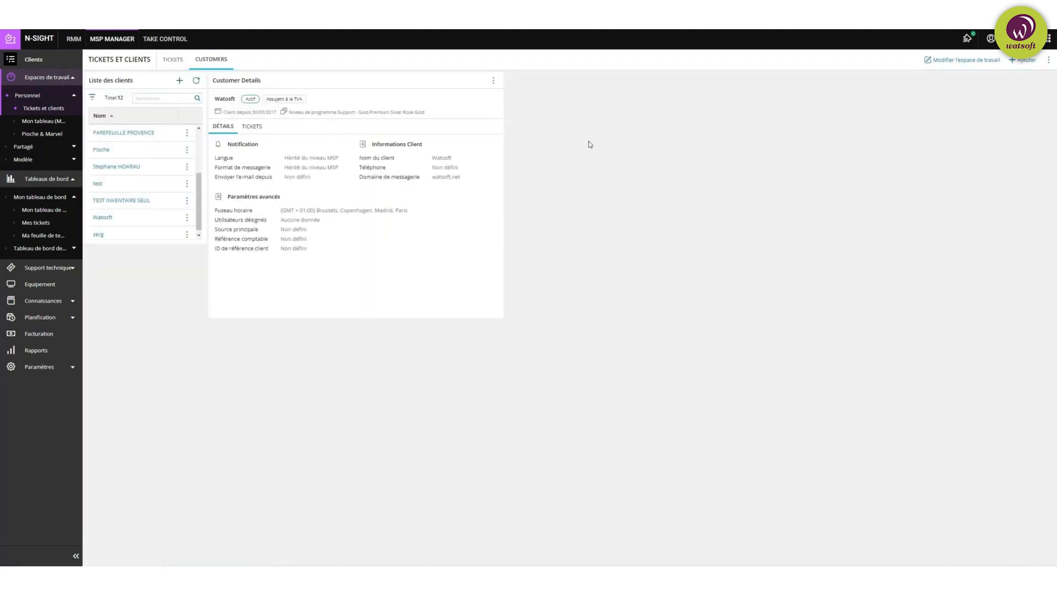
click(106, 150)
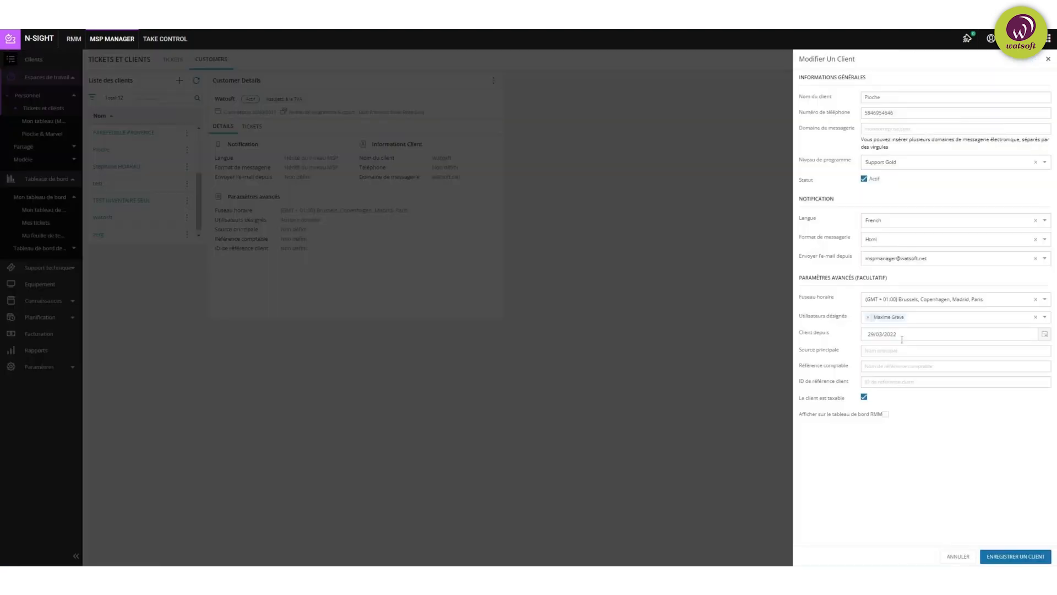
click(1048, 61)
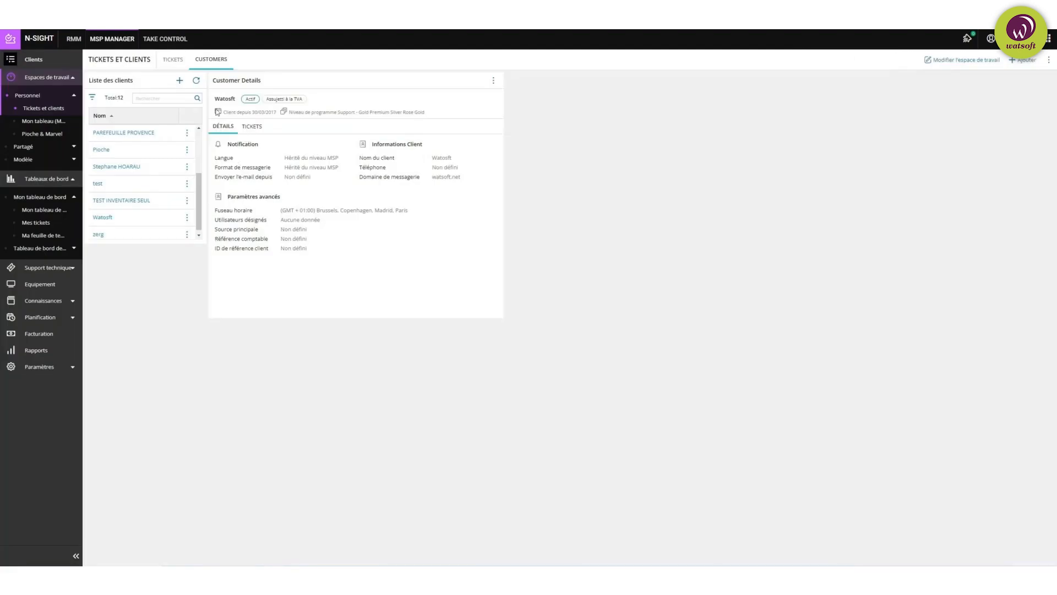
click(251, 127)
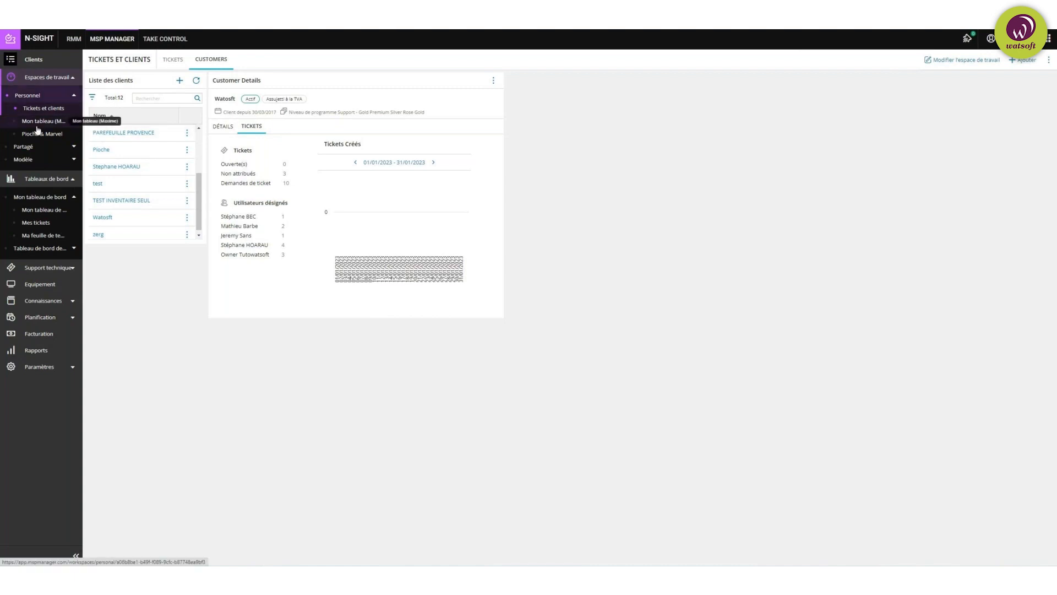
click(70, 96)
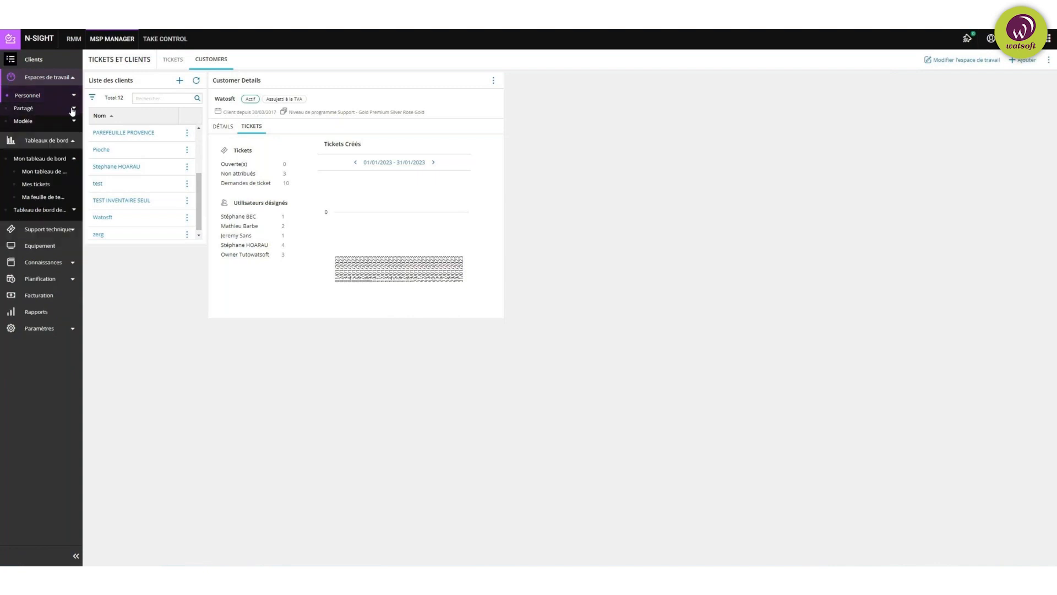
click(72, 109)
click(52, 134)
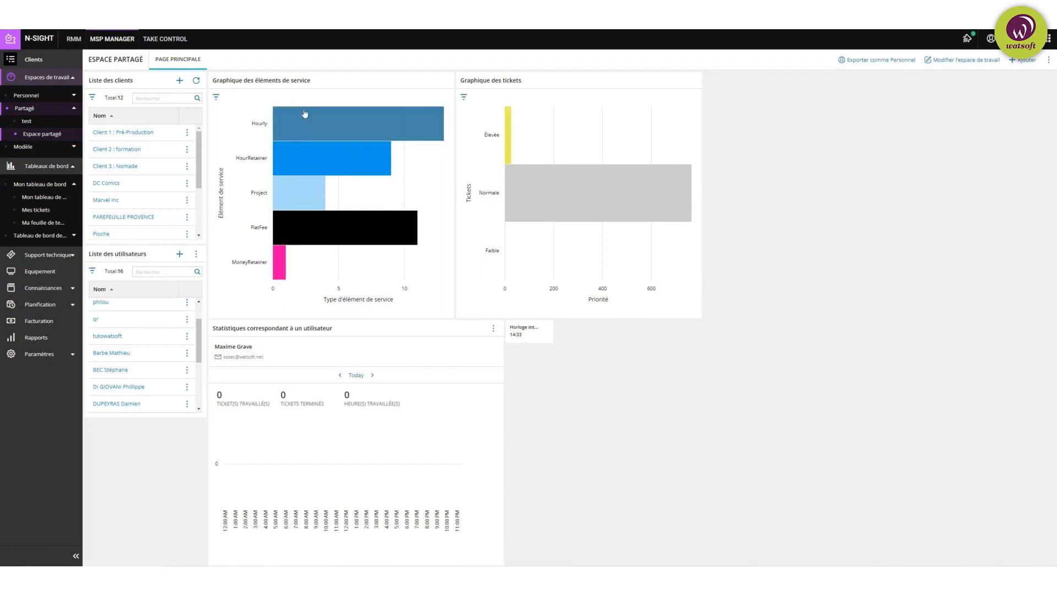
mouse_move(326, 125)
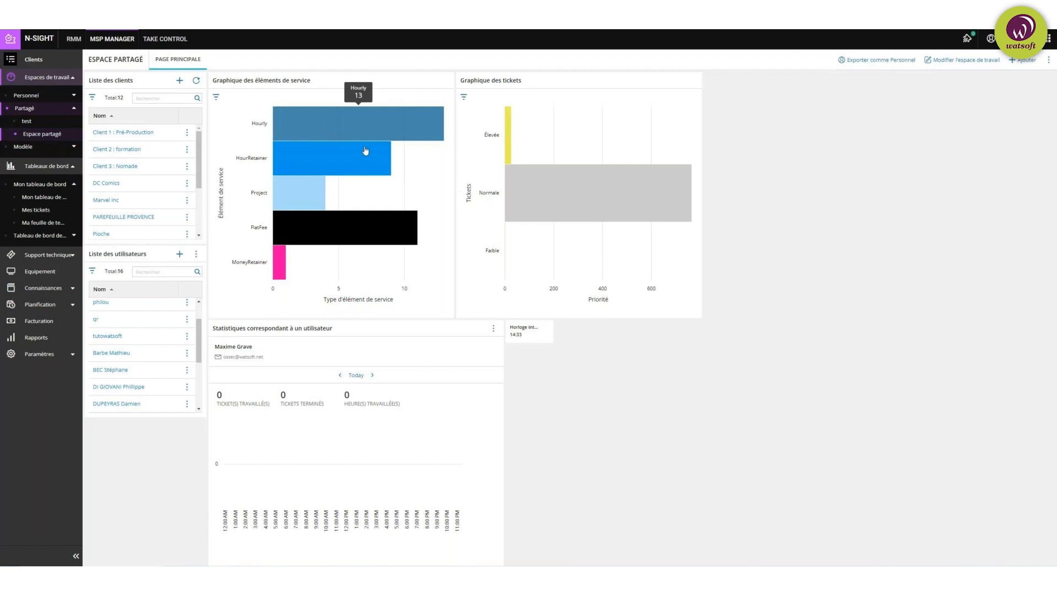
mouse_move(330, 159)
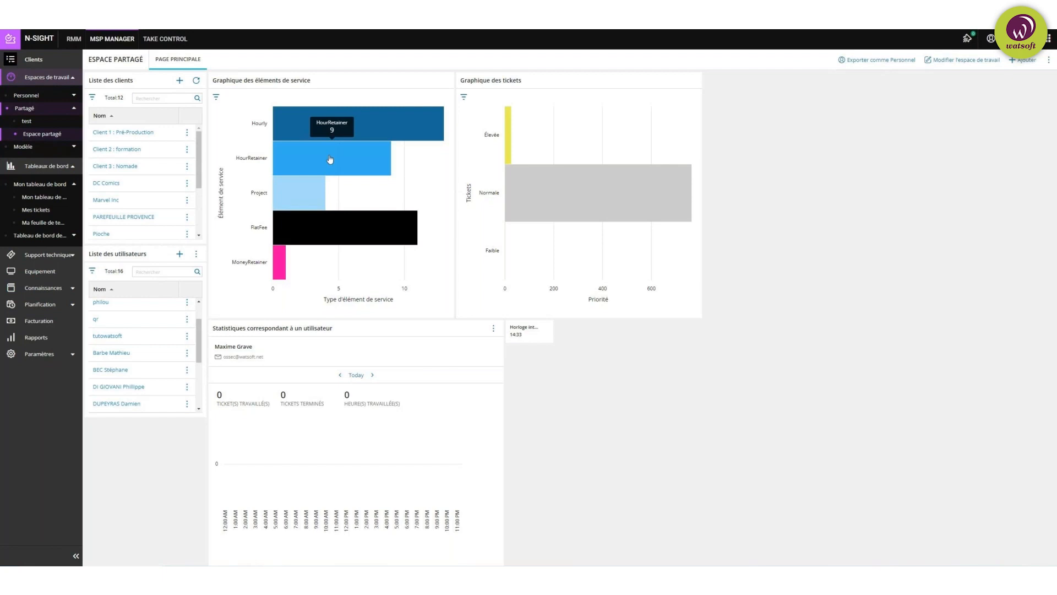
mouse_move(393, 122)
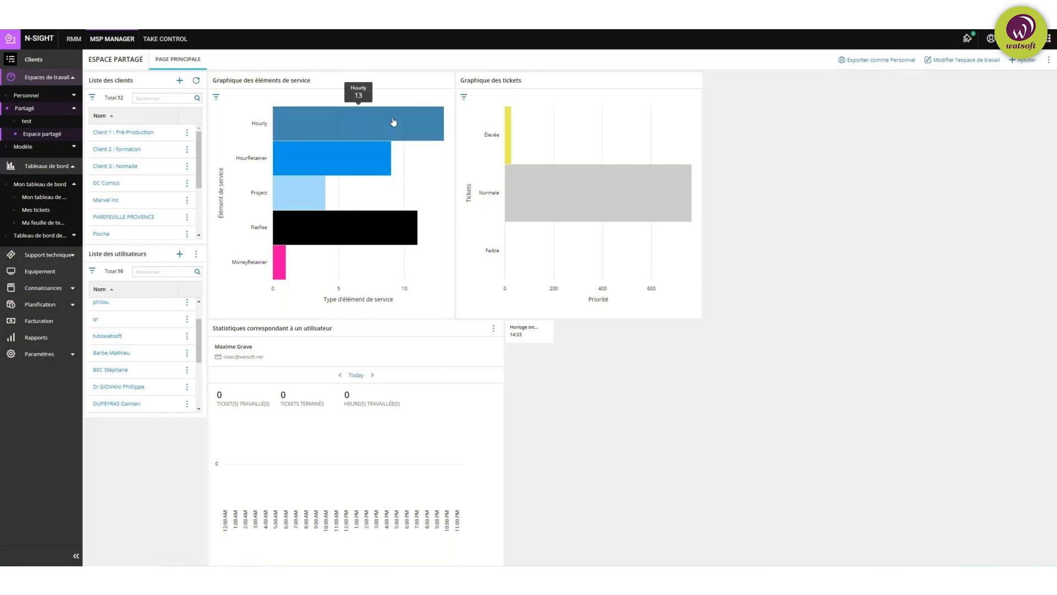
mouse_move(307, 203)
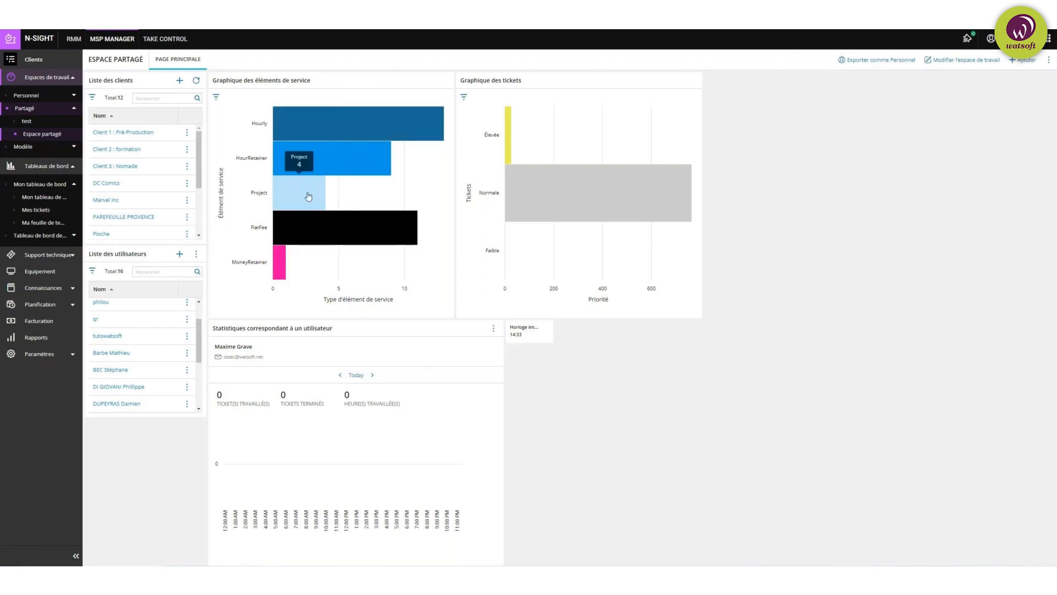
mouse_move(330, 229)
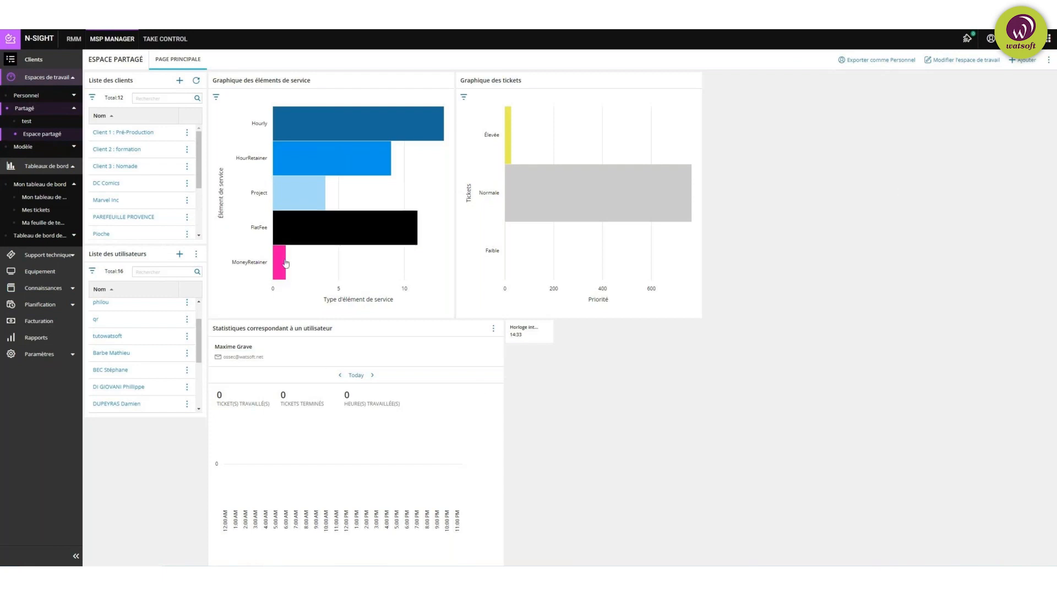
Step: Open the Helpdesk workspace under Modèle, listing 794 tickets
mouse_move(281, 268)
click(65, 148)
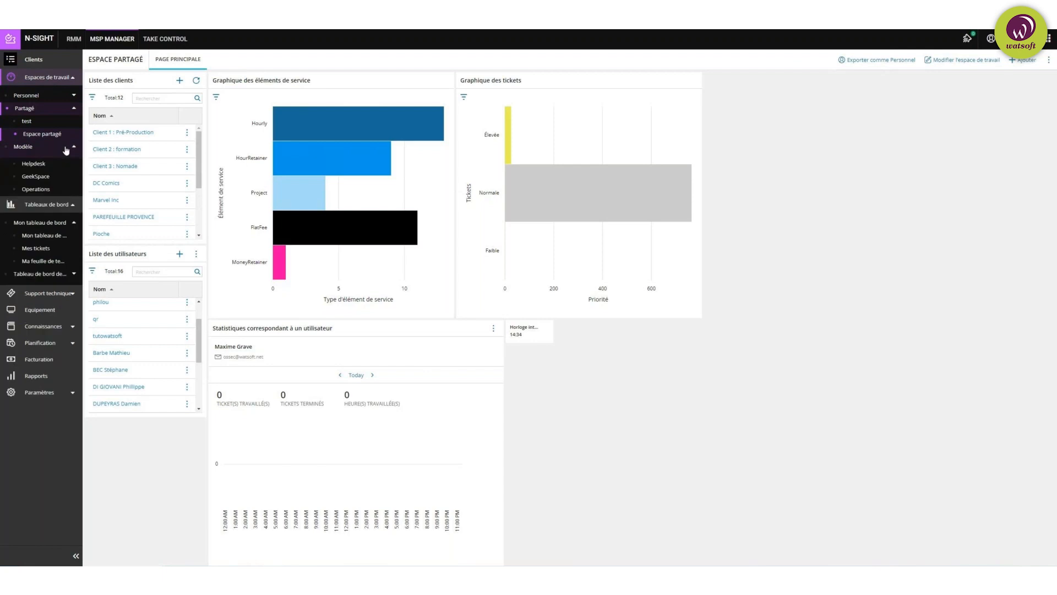
click(40, 164)
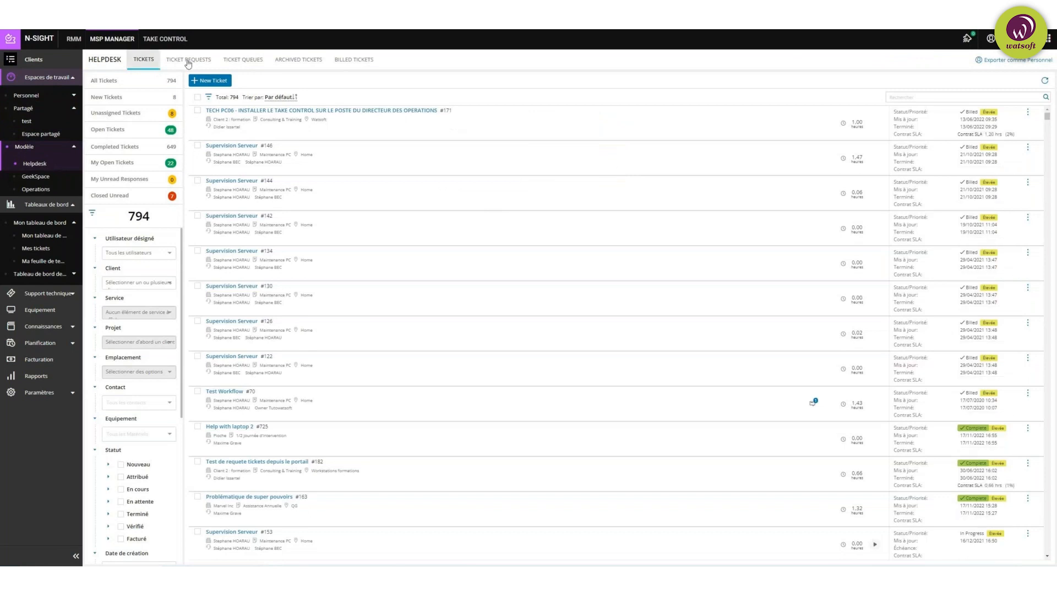
Step: Browse the Ticket Requests, Ticket Queues and Archived tabs, ending on 89 Billed Tickets
click(188, 63)
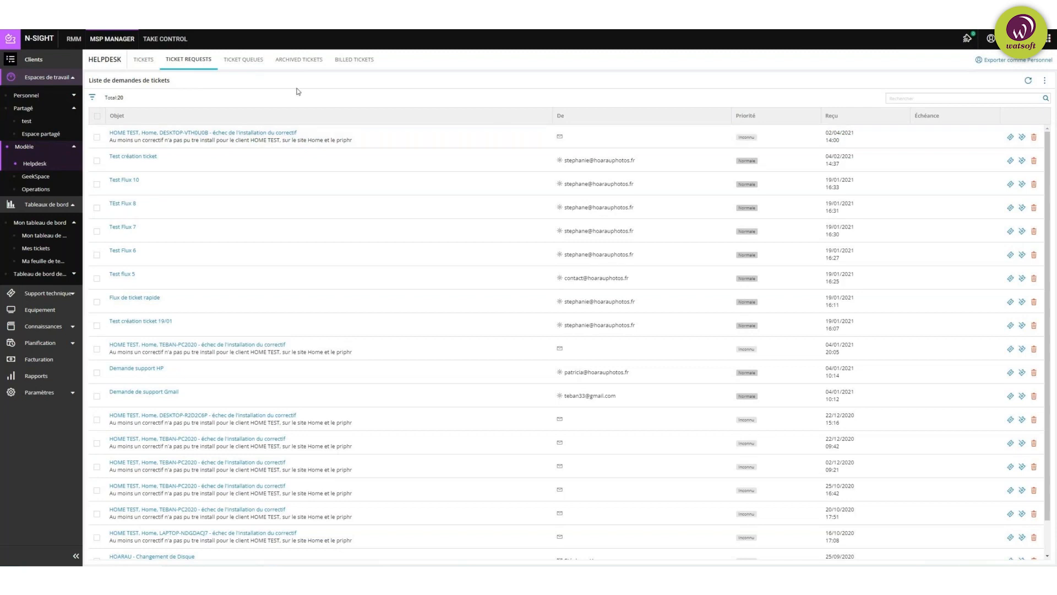
click(243, 61)
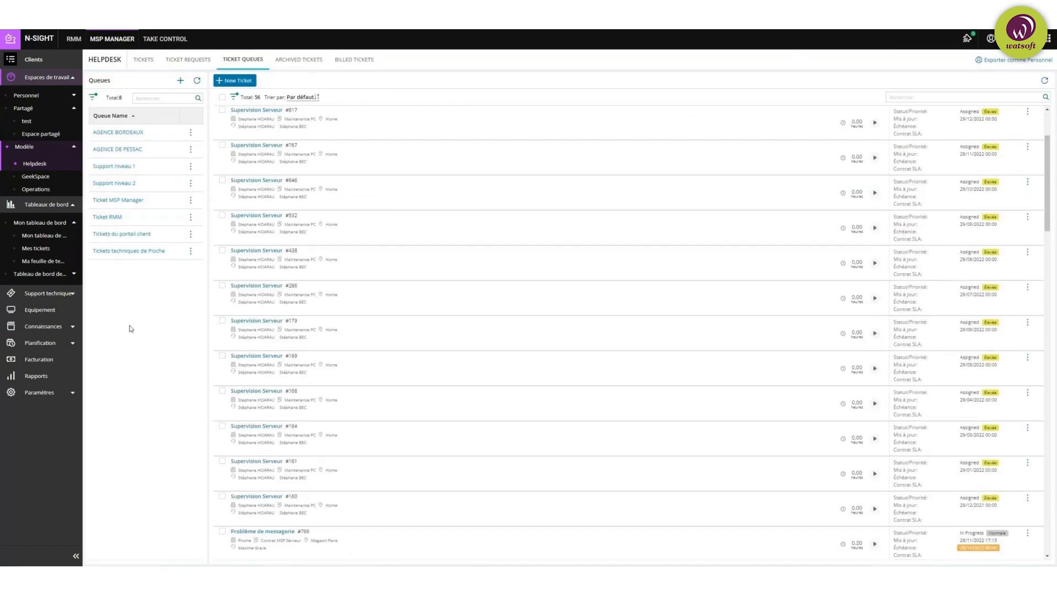
click(301, 61)
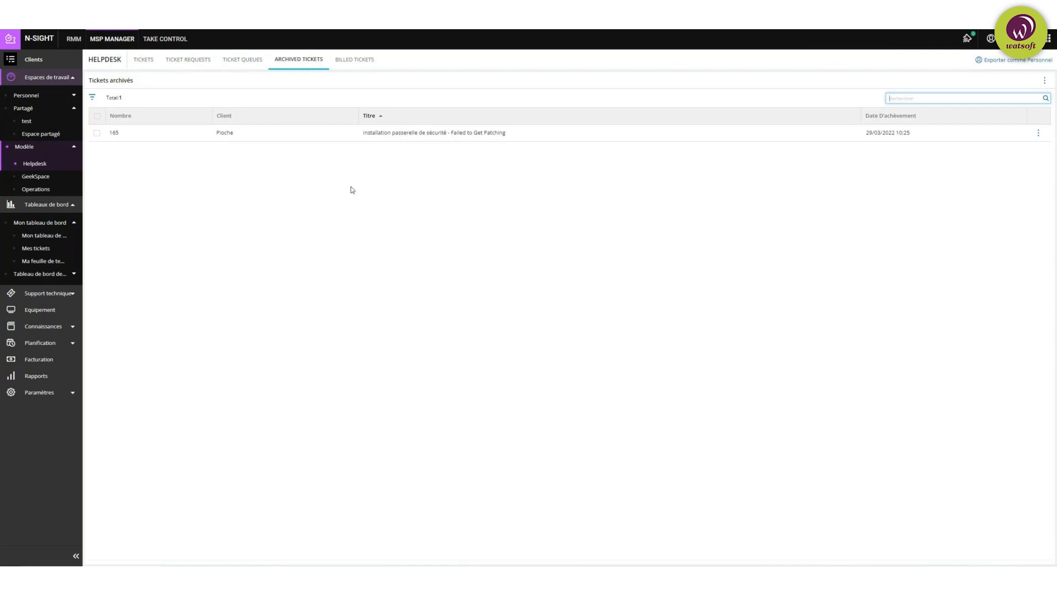
click(354, 59)
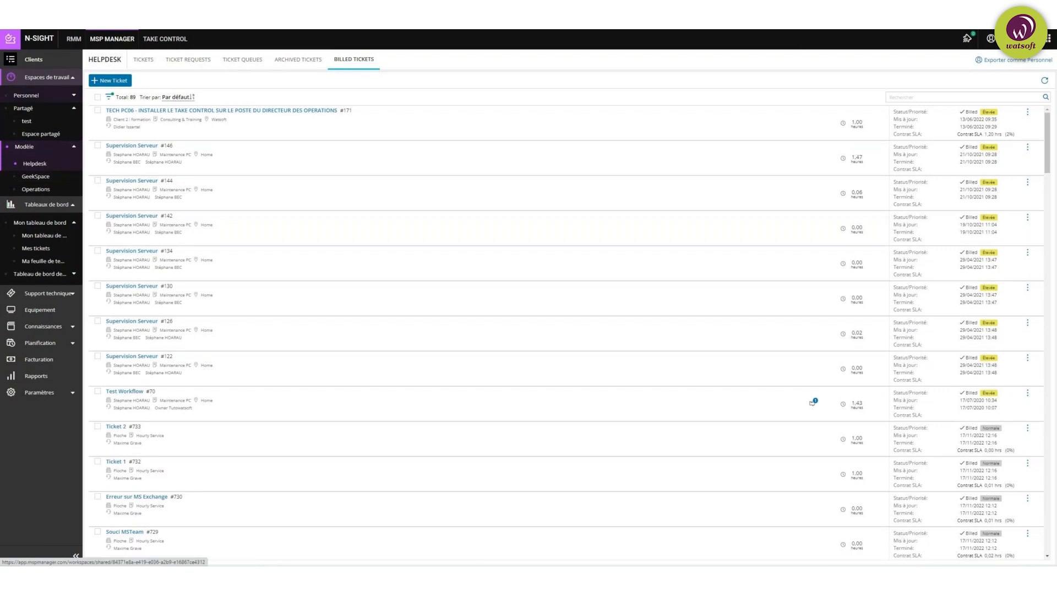
Step: Collapse the Tableaux de bord, Modèle and Espaces de travail navigation groups
click(66, 206)
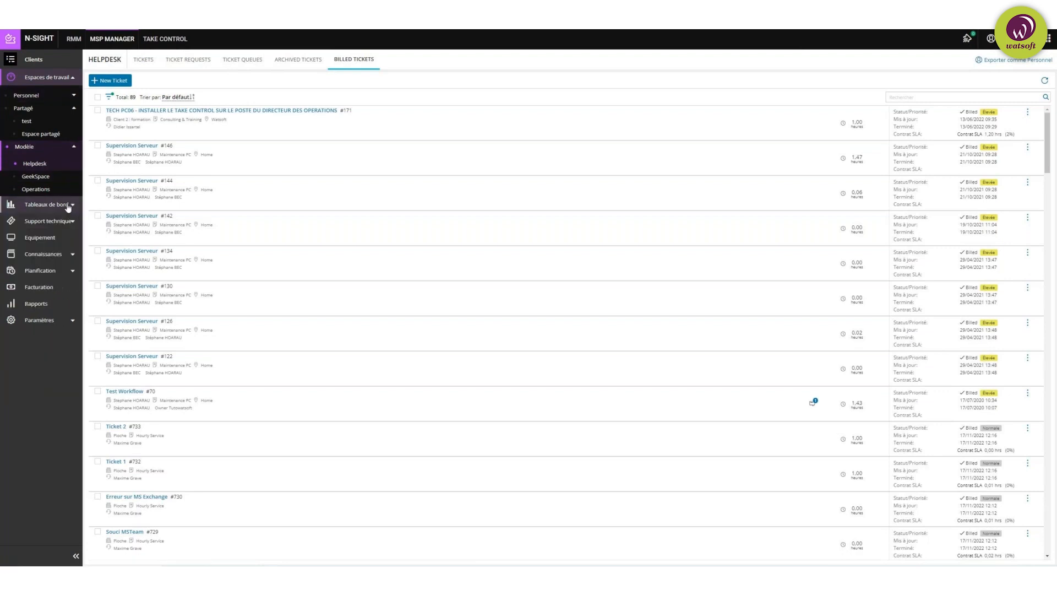
click(58, 148)
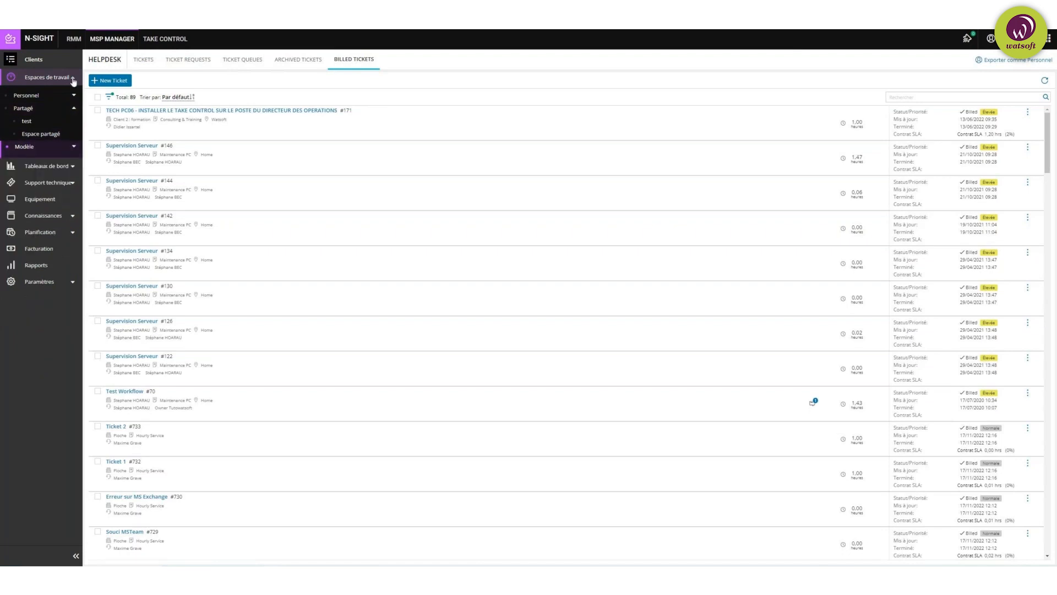
click(72, 77)
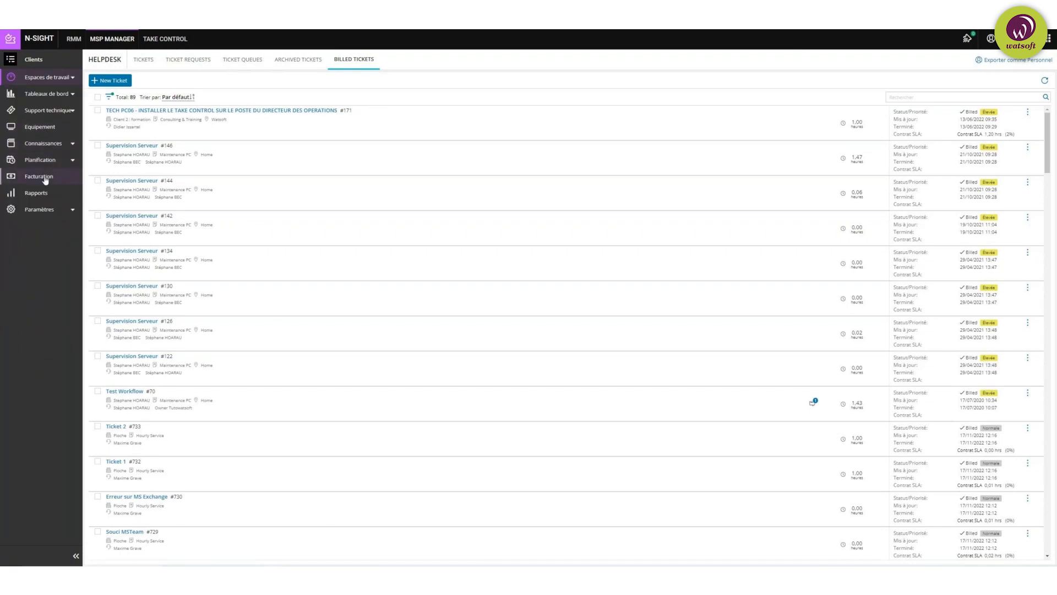
Step: Open Paramètres de l'entreprise > Général, showing French culture, 20 % VAT and 09:00–17:30 hours
click(69, 212)
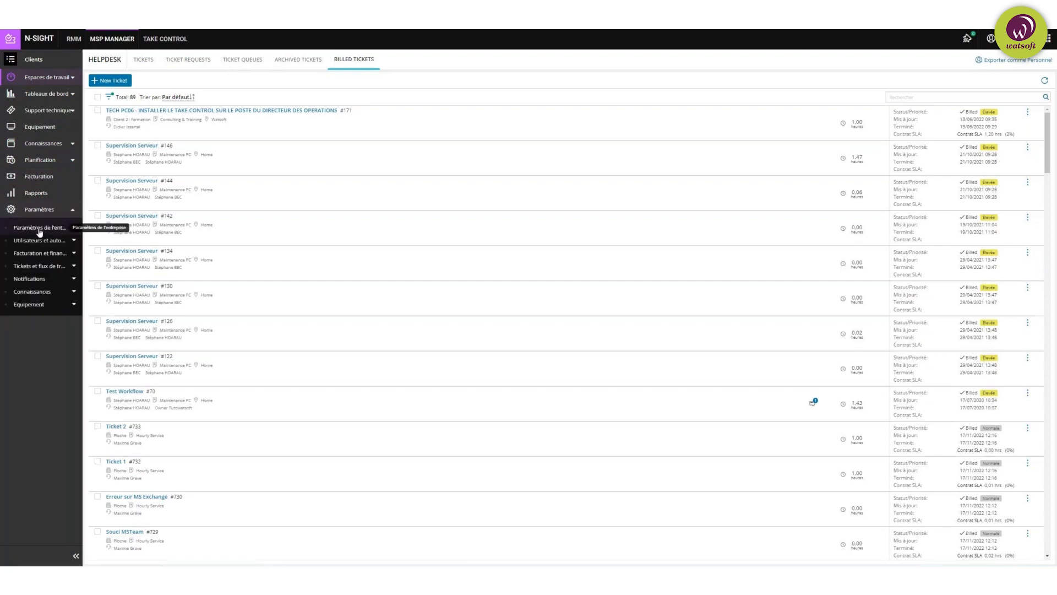
click(75, 228)
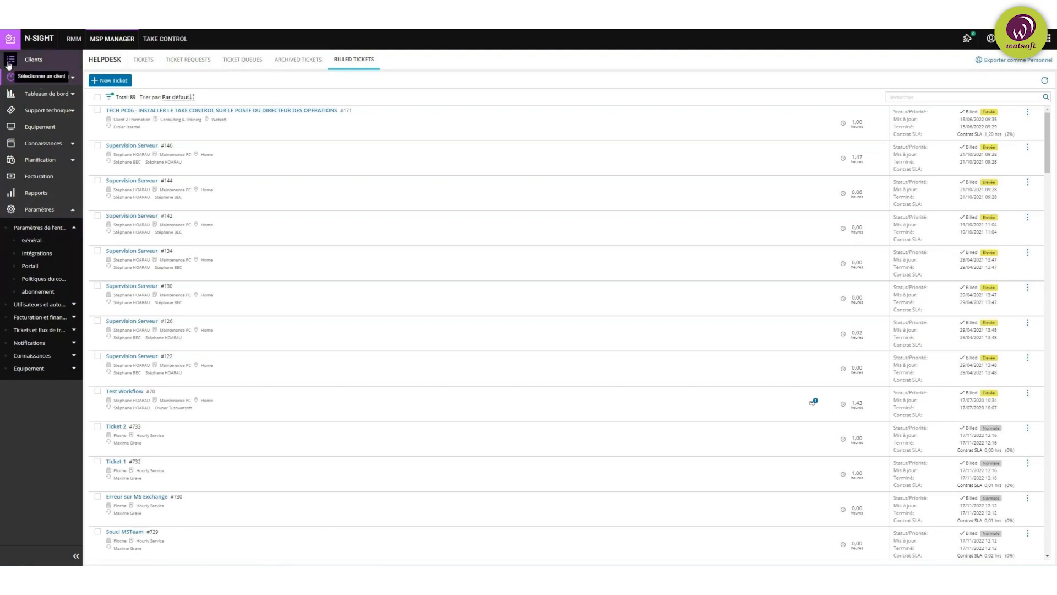
click(28, 241)
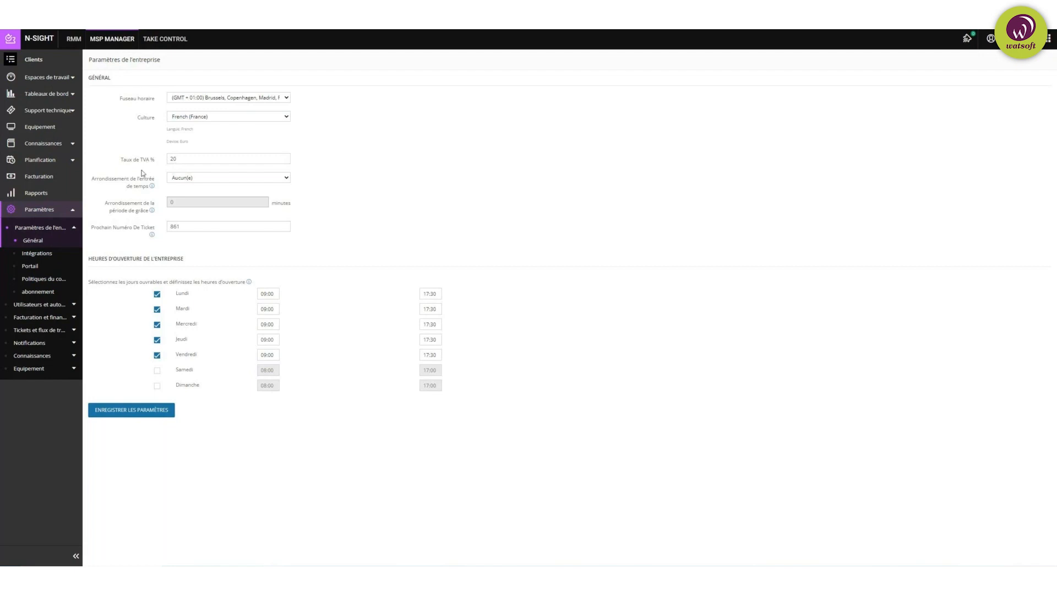
Step: Review the Général settings' info notes, then open Intégrations with accounting and Microsoft 365 connectors
mouse_move(152, 186)
mouse_move(152, 212)
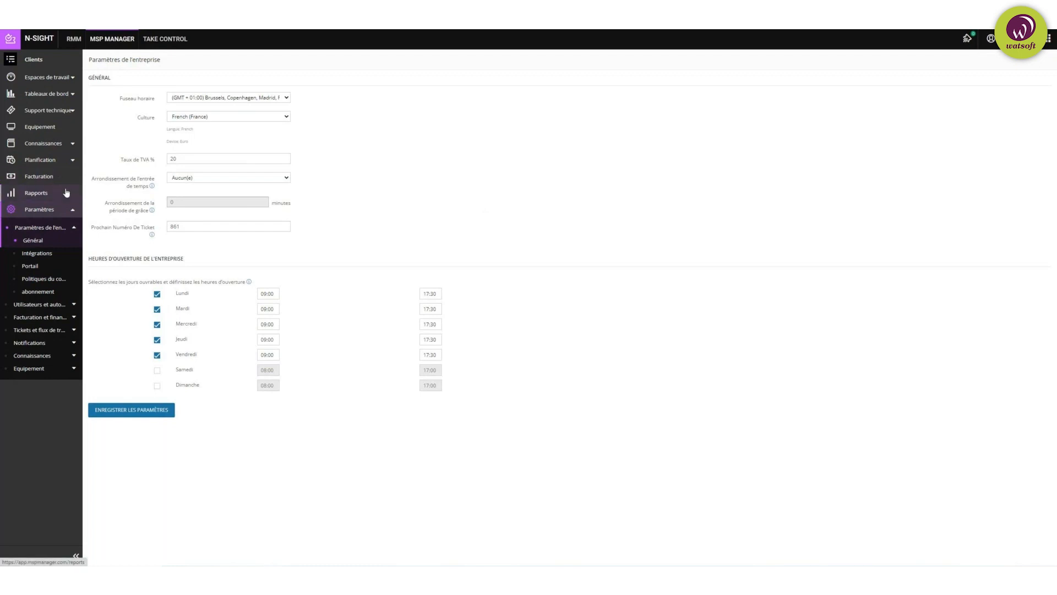
click(39, 253)
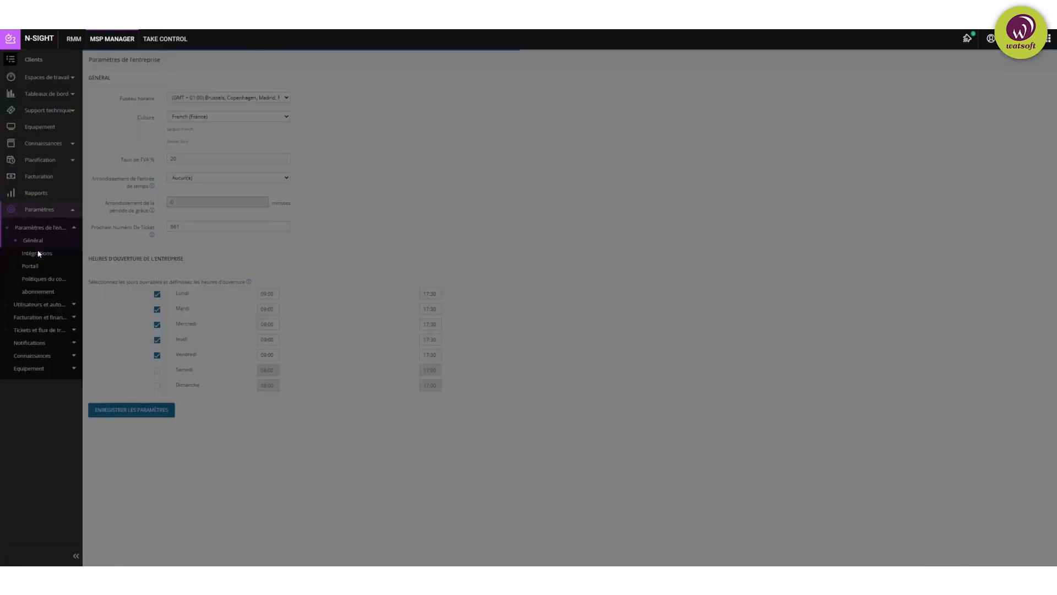
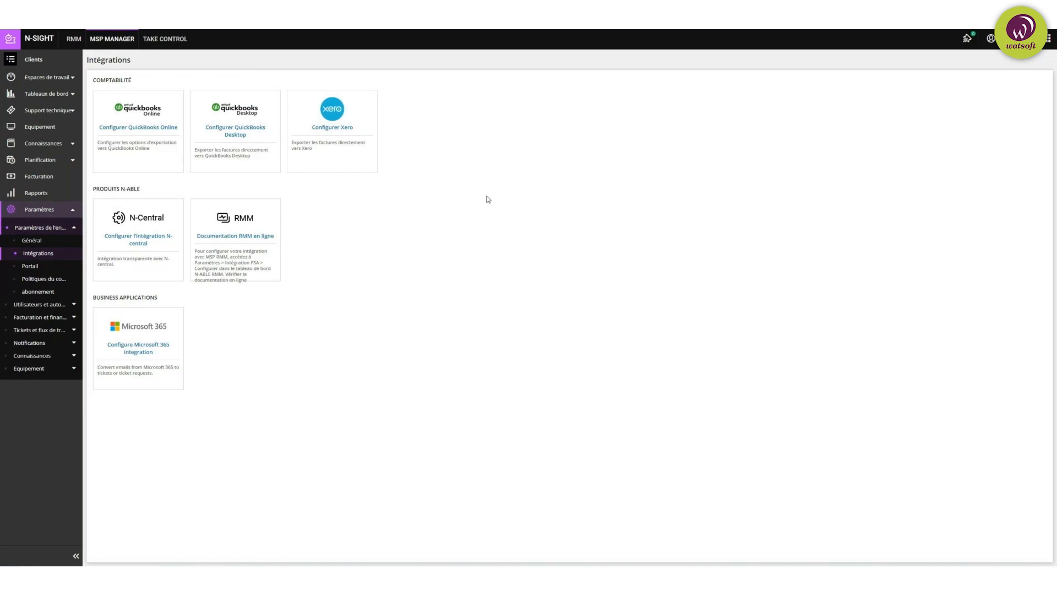
Step: Open the Portail settings and show the client portal's empty Demande de tickets list
click(32, 266)
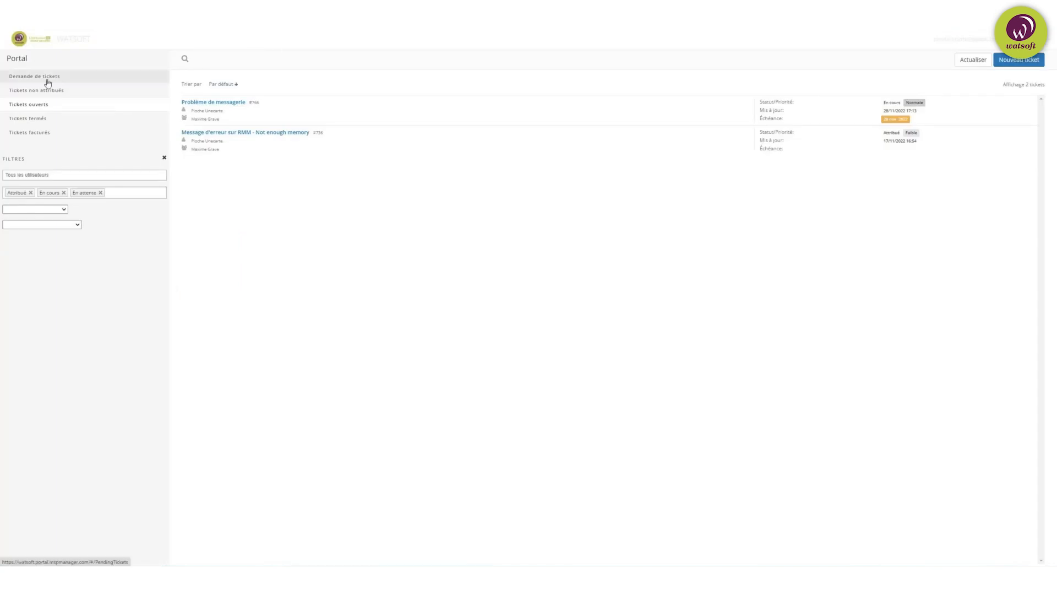
click(47, 81)
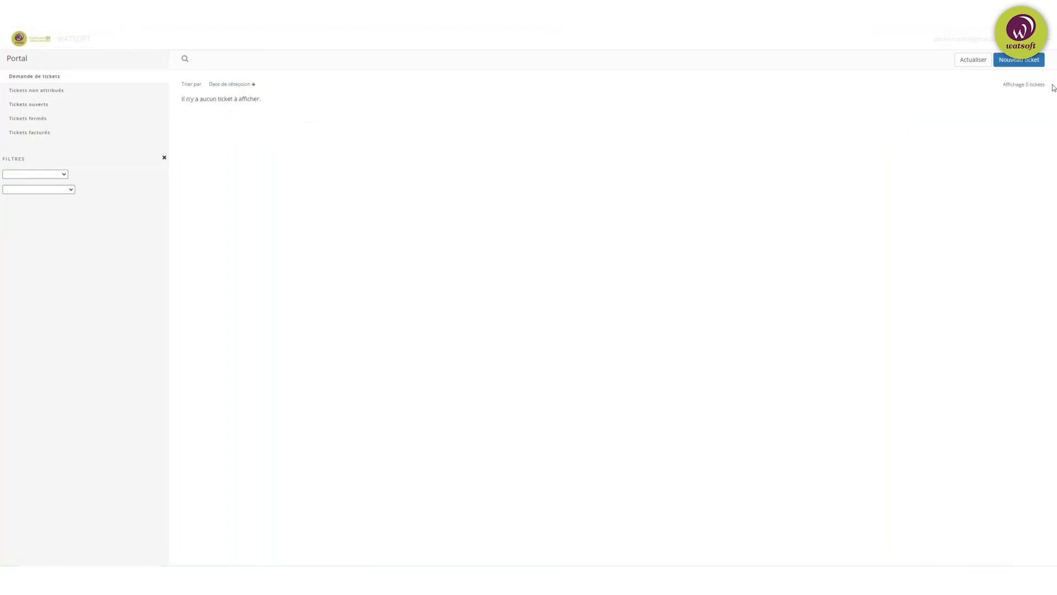
Step: Start a new portal ticket due 02/02/2023 titled 'Pb Imprimante'
click(1019, 60)
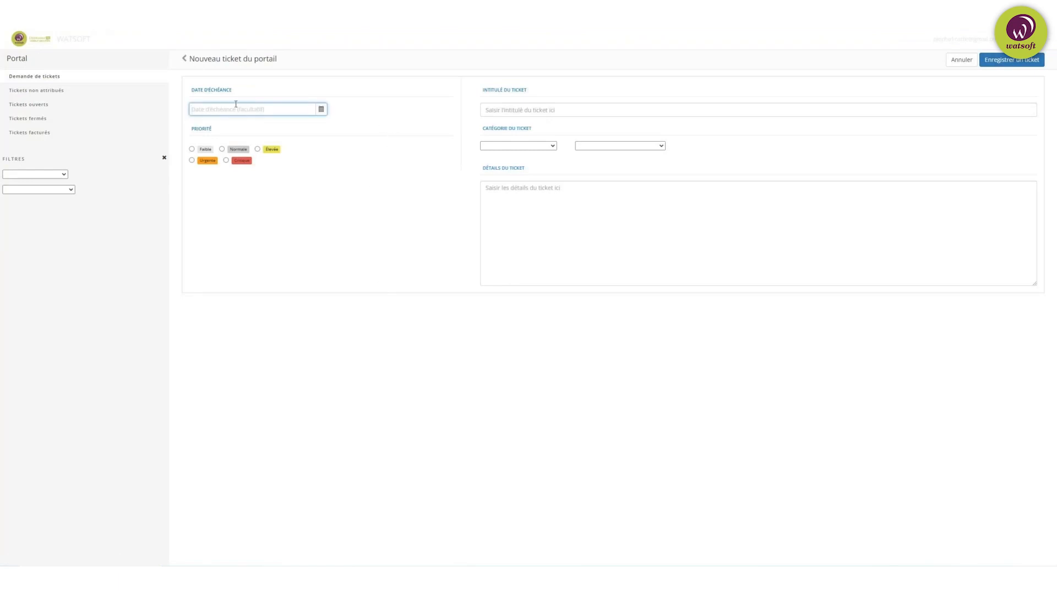
click(322, 110)
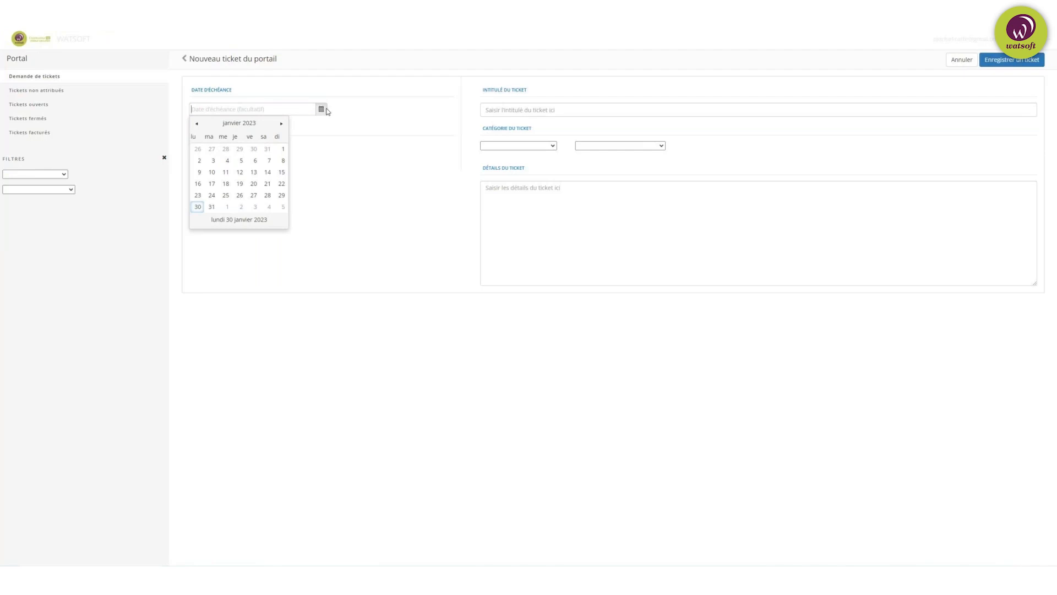
click(242, 209)
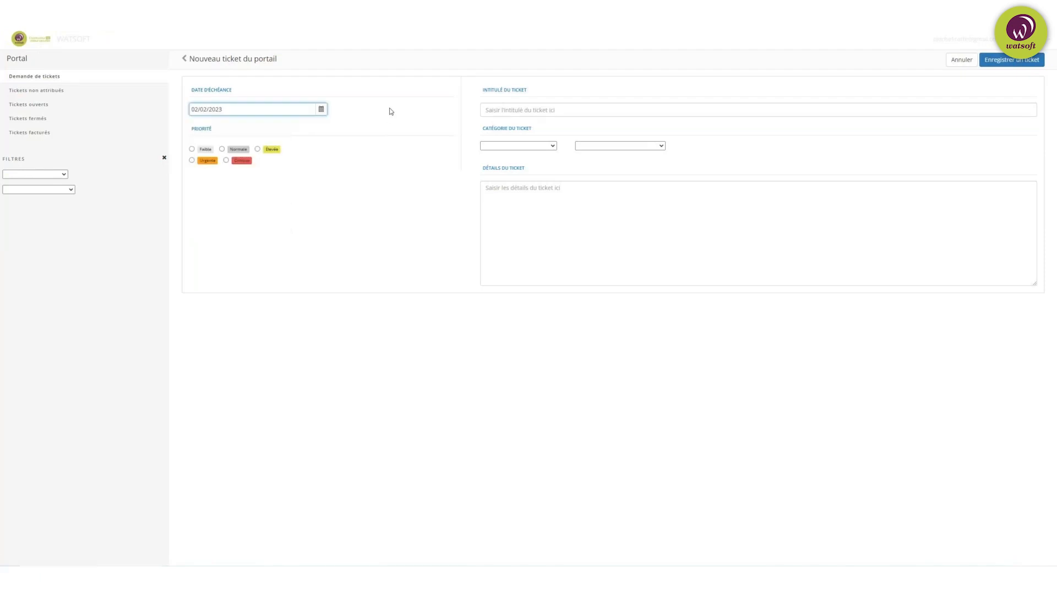
click(392, 85)
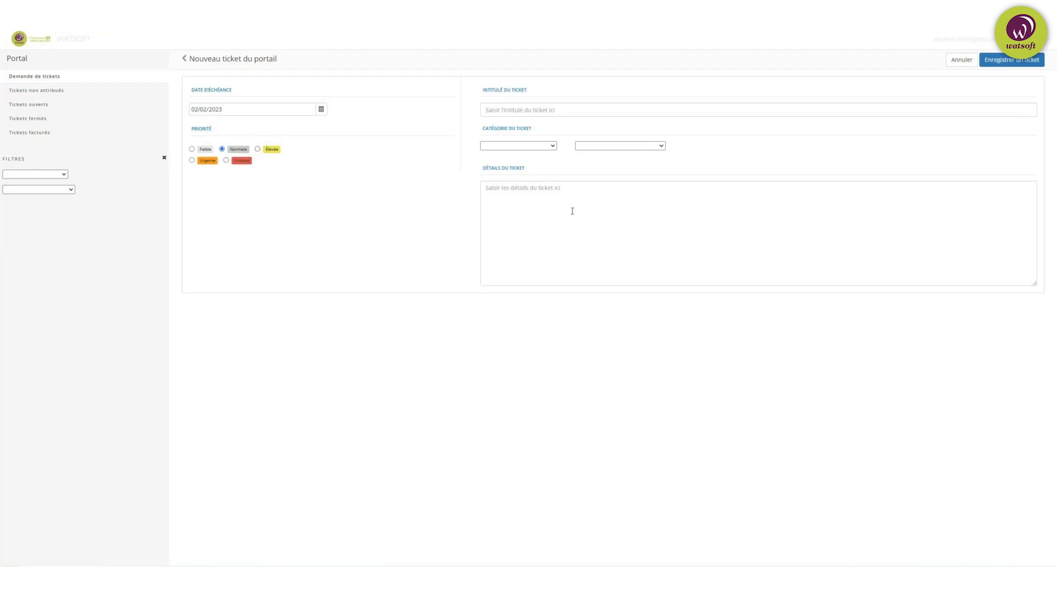
click(556, 110)
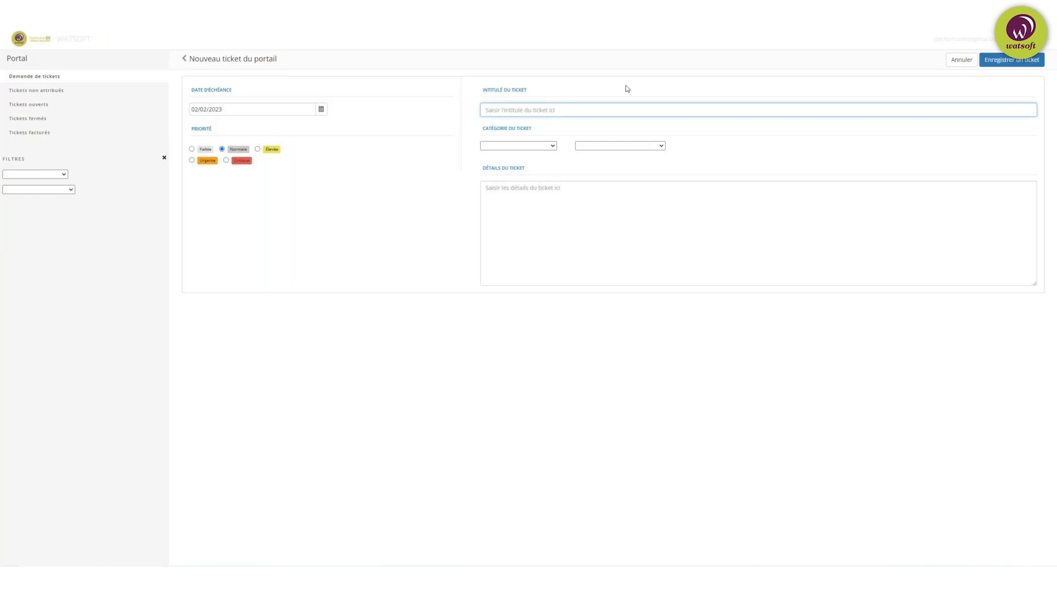
text(P)
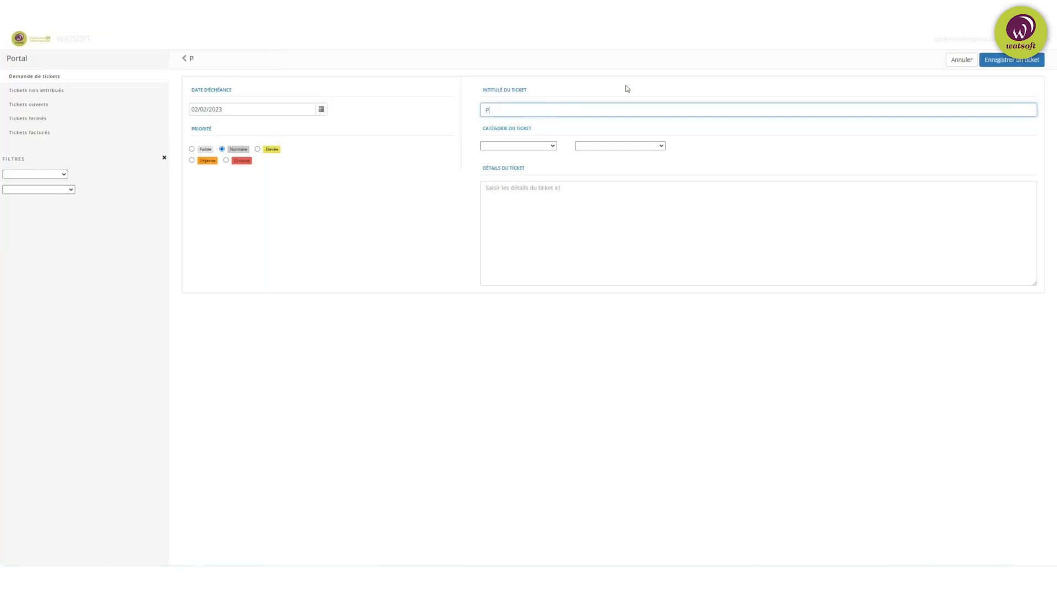
text(b Imprimante)
Step: Categorise the ticket as Hardware > Boitier, then view the open tickets list
click(528, 147)
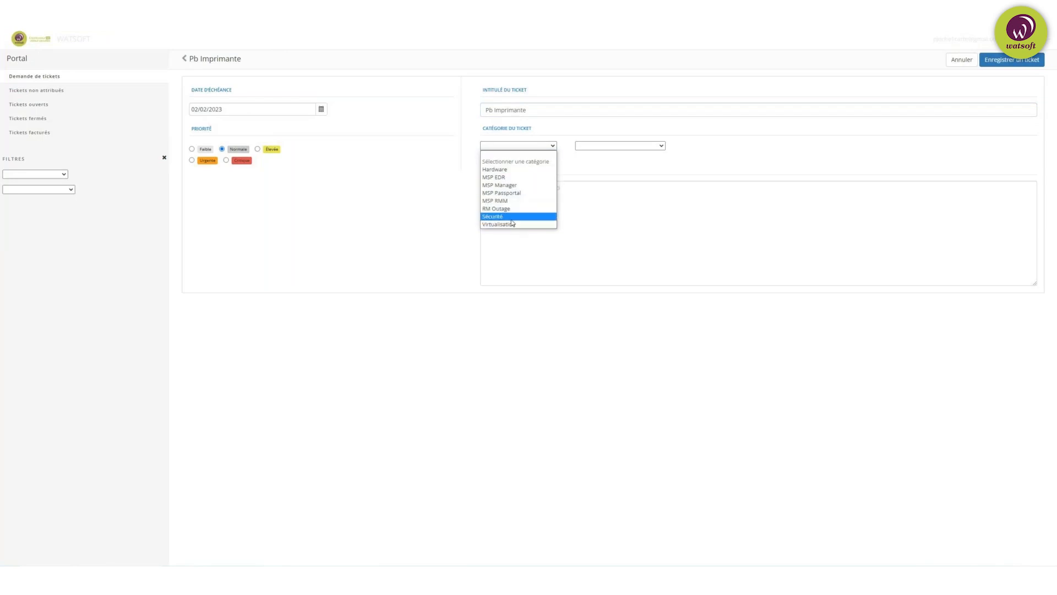
click(506, 170)
click(608, 146)
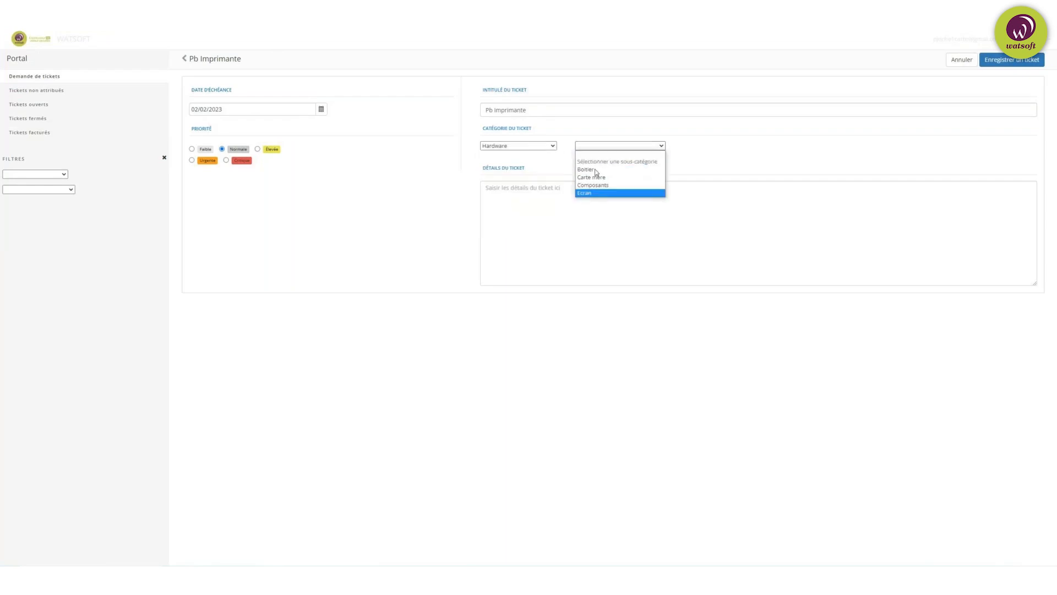
click(547, 146)
click(545, 146)
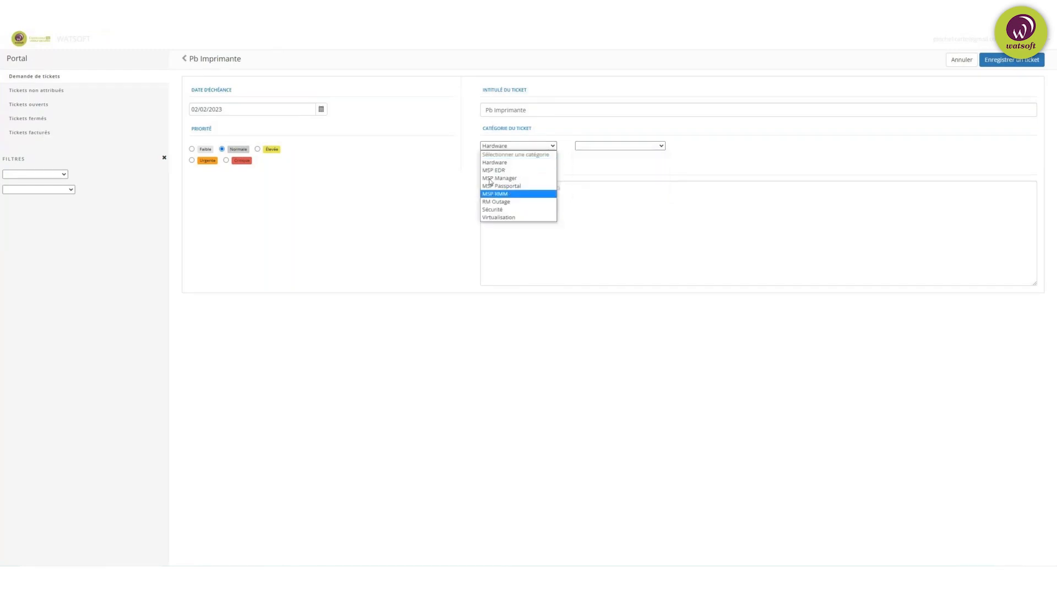
click(622, 146)
click(733, 155)
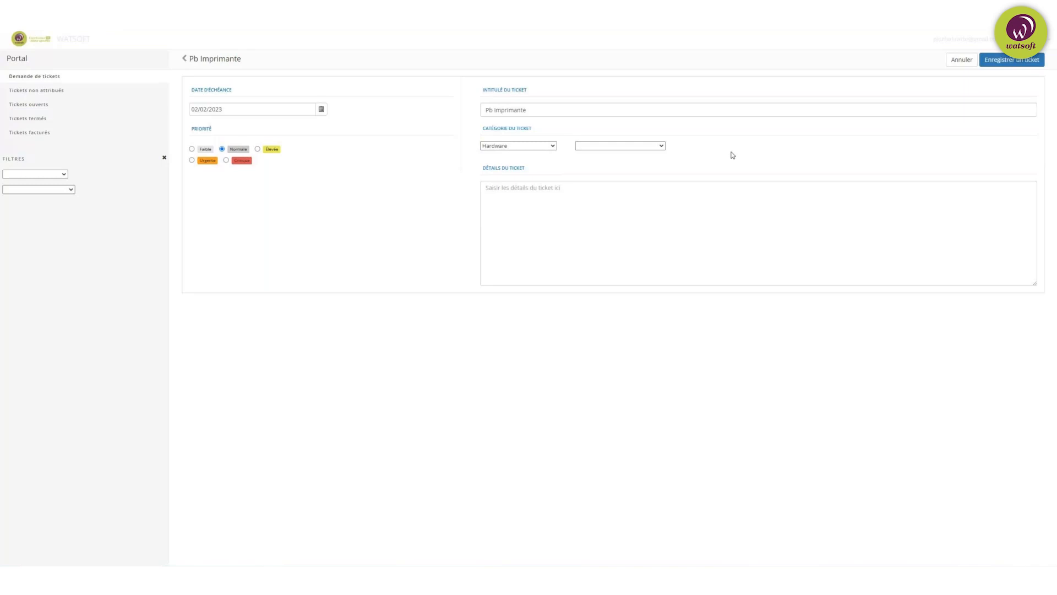
click(648, 146)
click(598, 174)
click(735, 156)
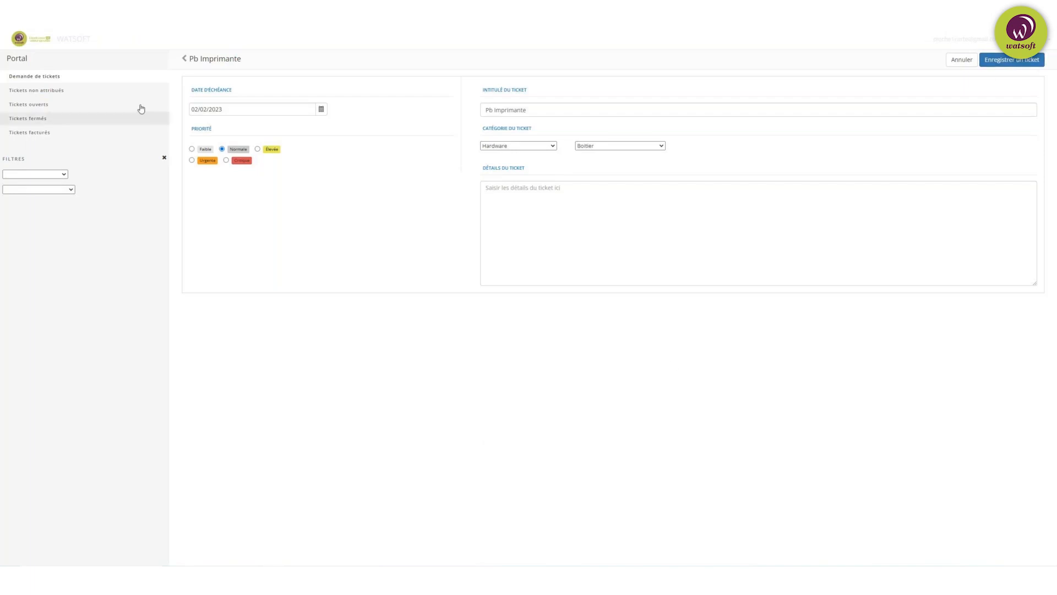
click(32, 106)
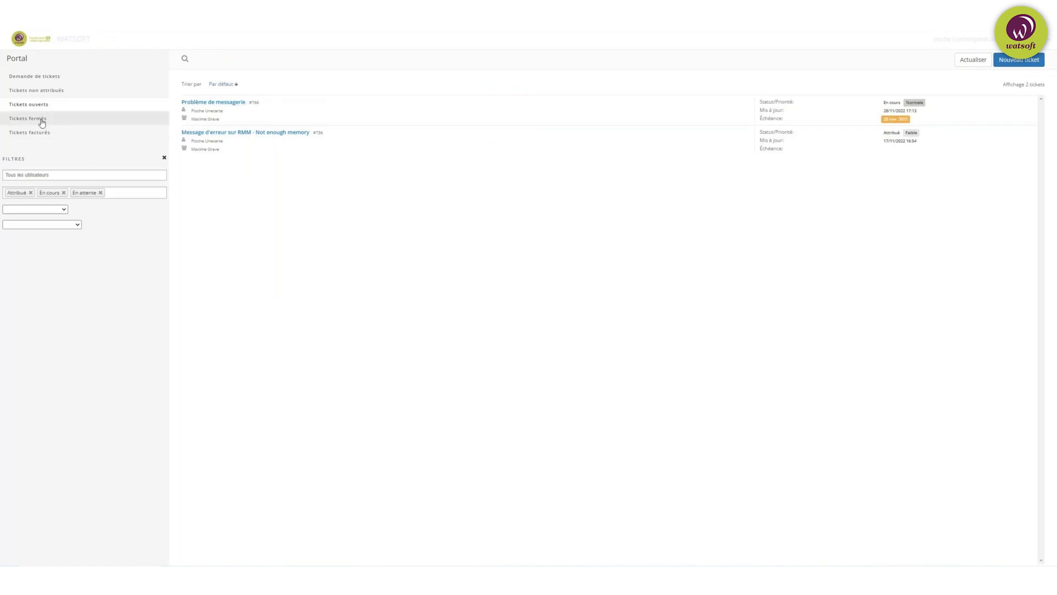
Step: Browse the closed and billed tickets, then return to the Demande de tickets list
click(42, 121)
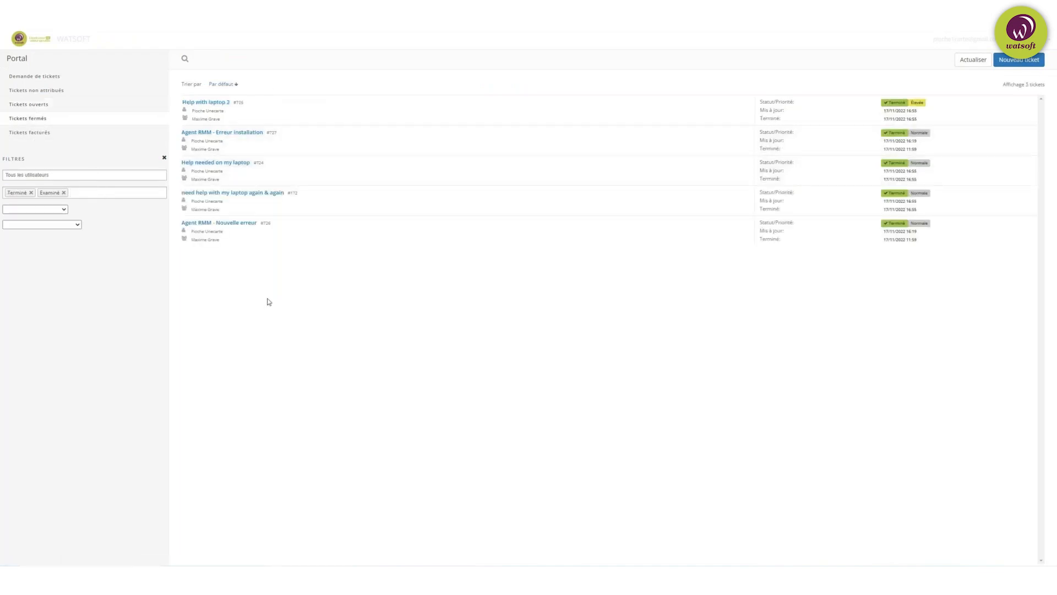
click(59, 131)
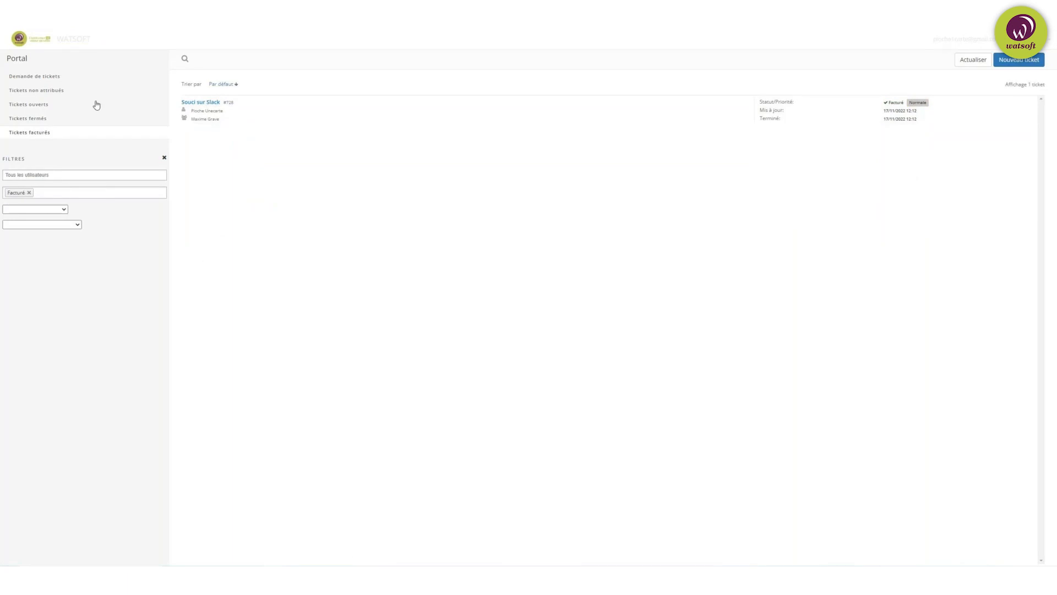
click(57, 79)
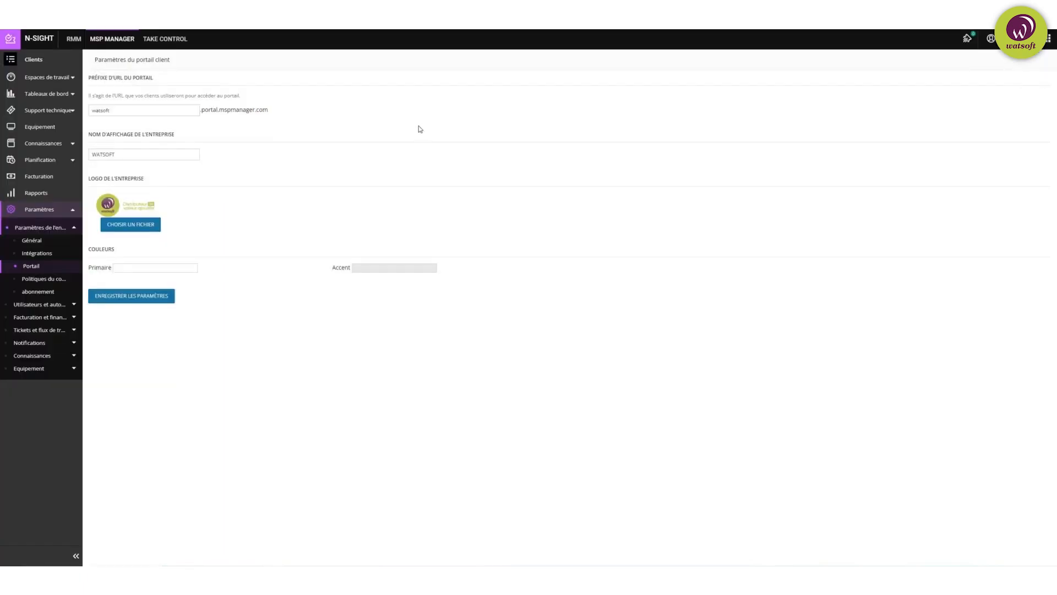
Step: Go to Politiques du contrat and begin adding a new SLA policy
click(49, 280)
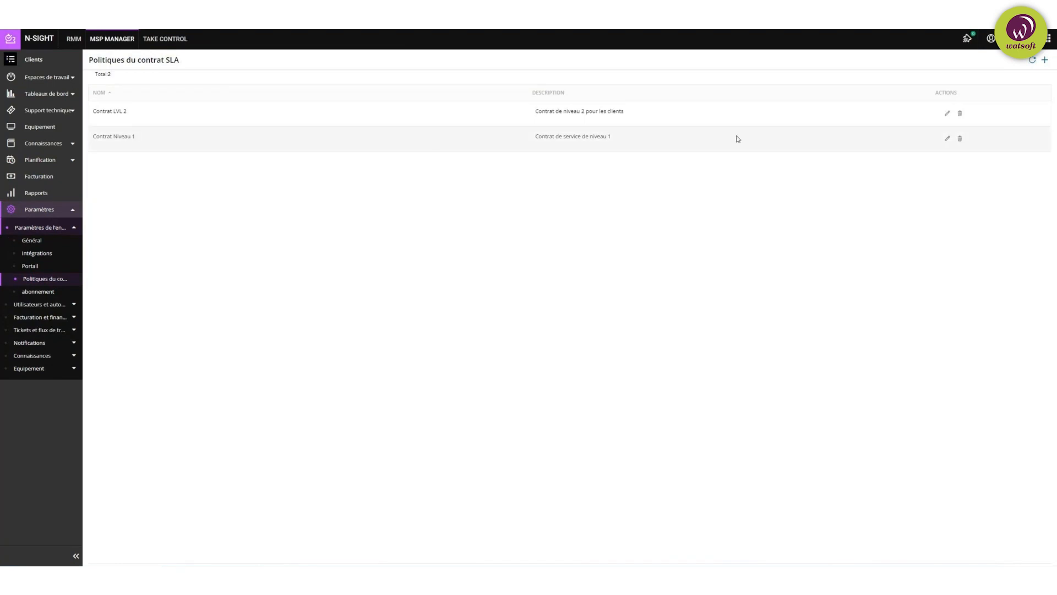
click(1045, 60)
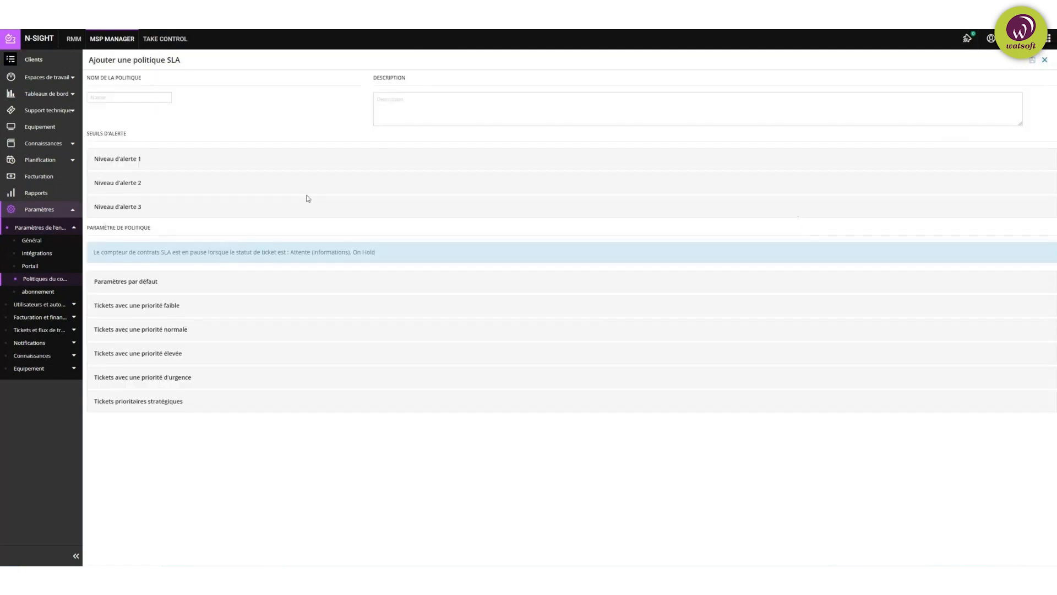
Step: Give Niveau d'alerte 1 a 40% threshold and a light yellow colour
click(132, 99)
click(174, 159)
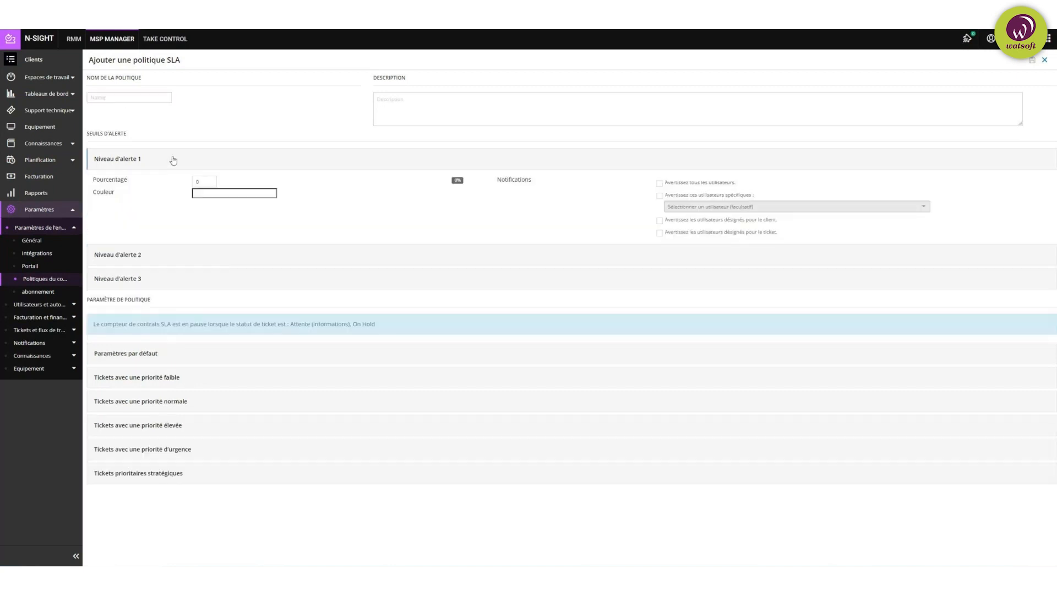
click(205, 181)
text(40)
click(490, 215)
click(234, 193)
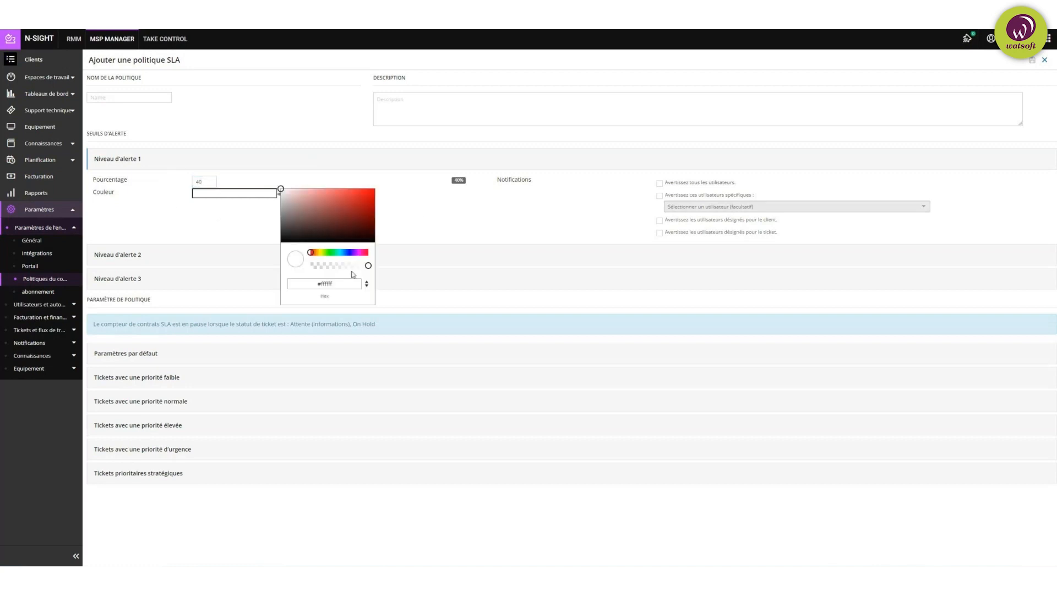
click(321, 253)
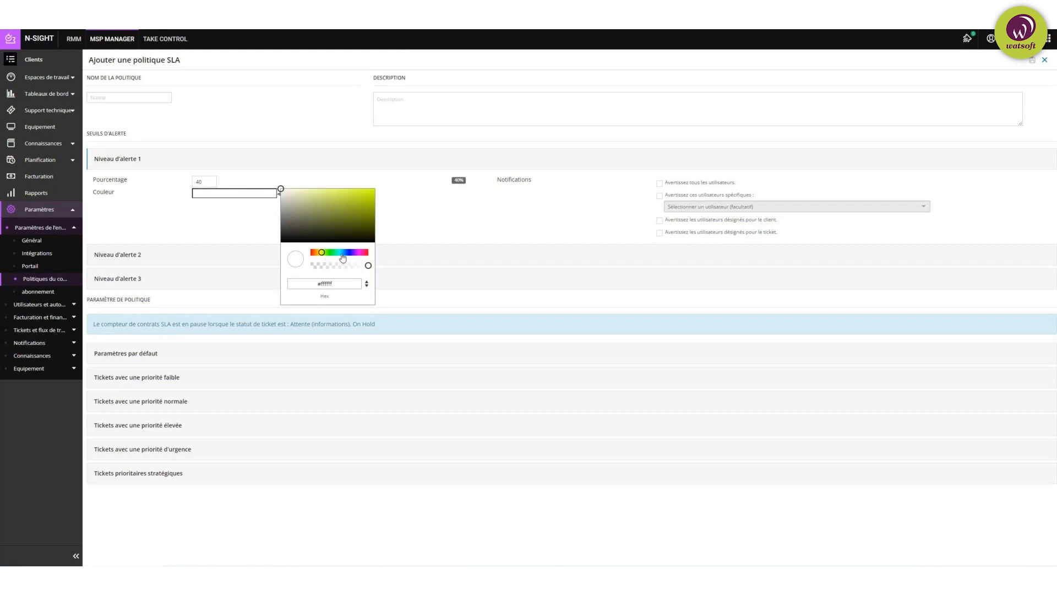
click(308, 190)
click(455, 272)
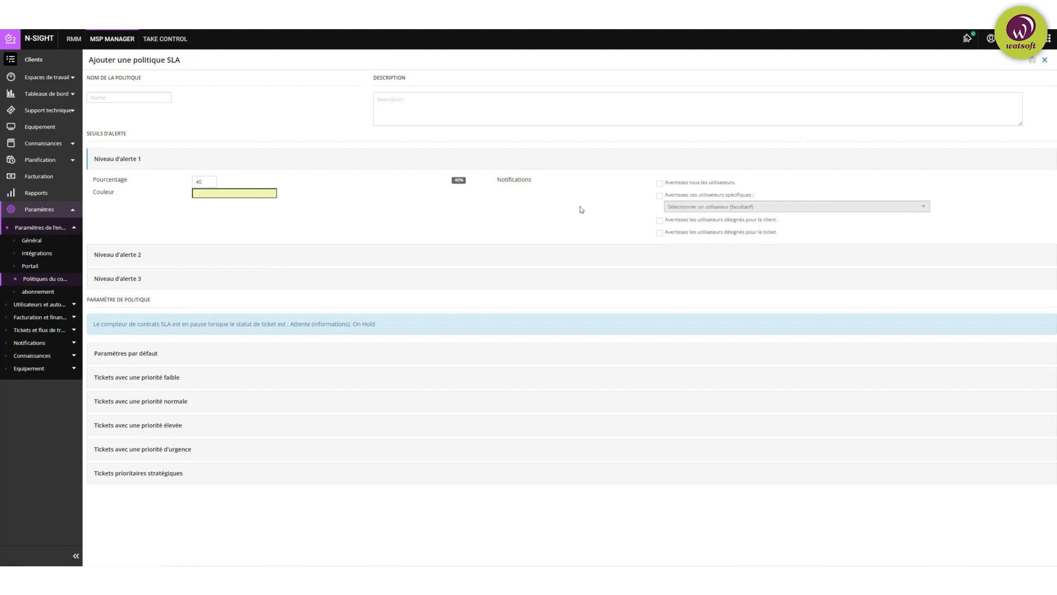
click(235, 261)
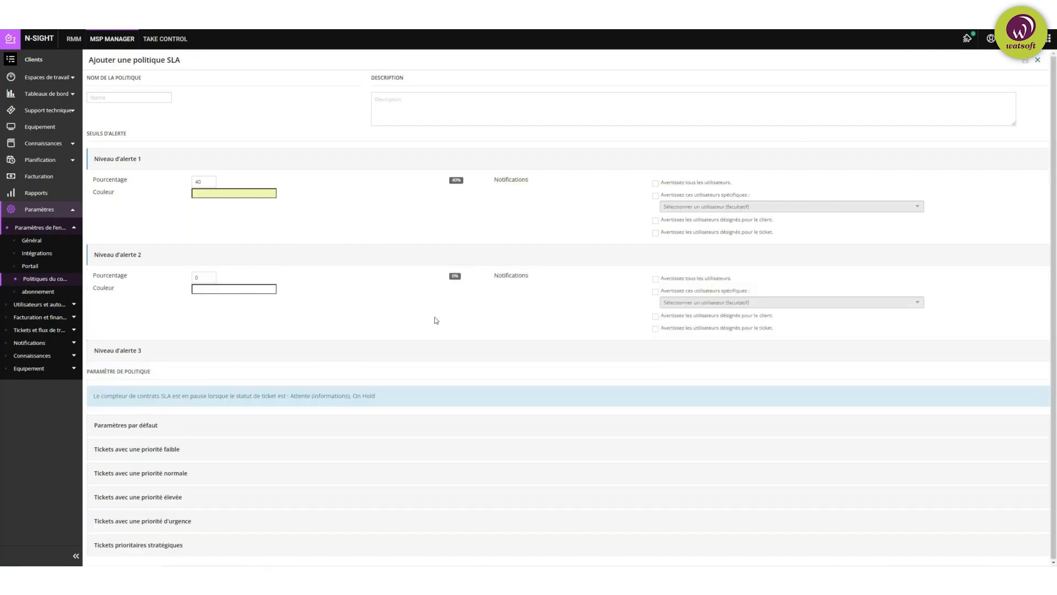
Step: Give Niveau d'alerte 2 an 80% threshold and a brownish-orange colour
double_click(210, 277)
text(2)
text(0)
click(373, 275)
click(234, 289)
drag(320, 348, 315, 348)
click(332, 317)
click(527, 305)
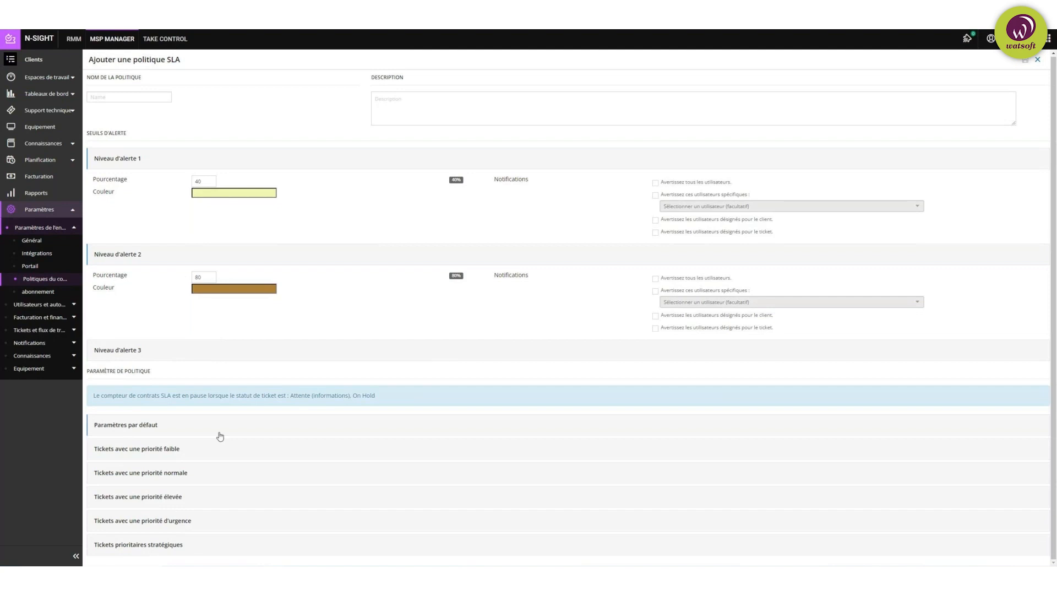
Step: Inspect the Tickets avec une priorité élevée options, then open the subscription information page
click(225, 503)
scroll(225, 498, down, 3)
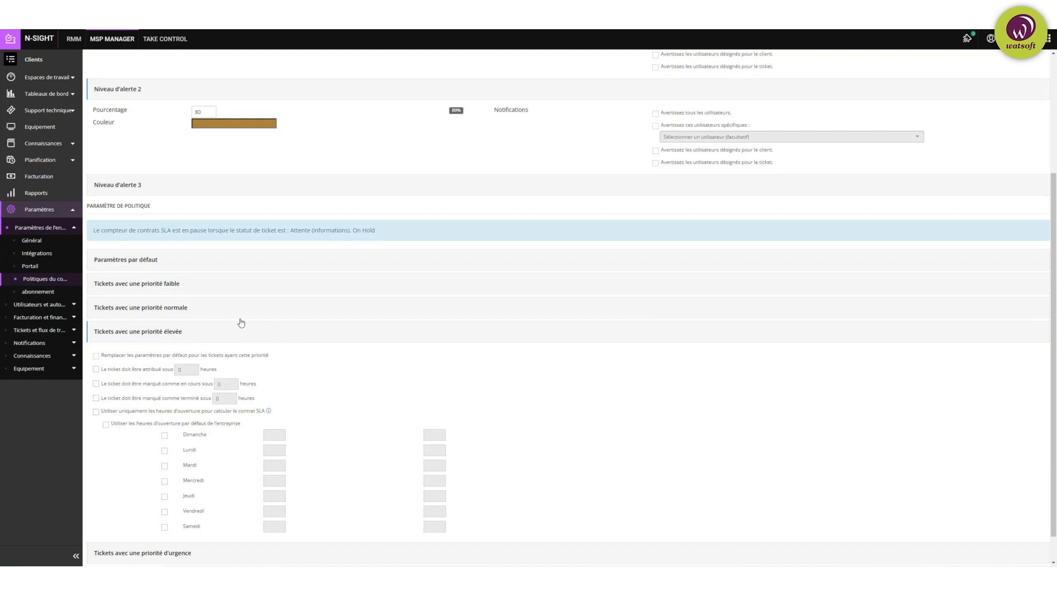
scroll(269, 219, up, 3)
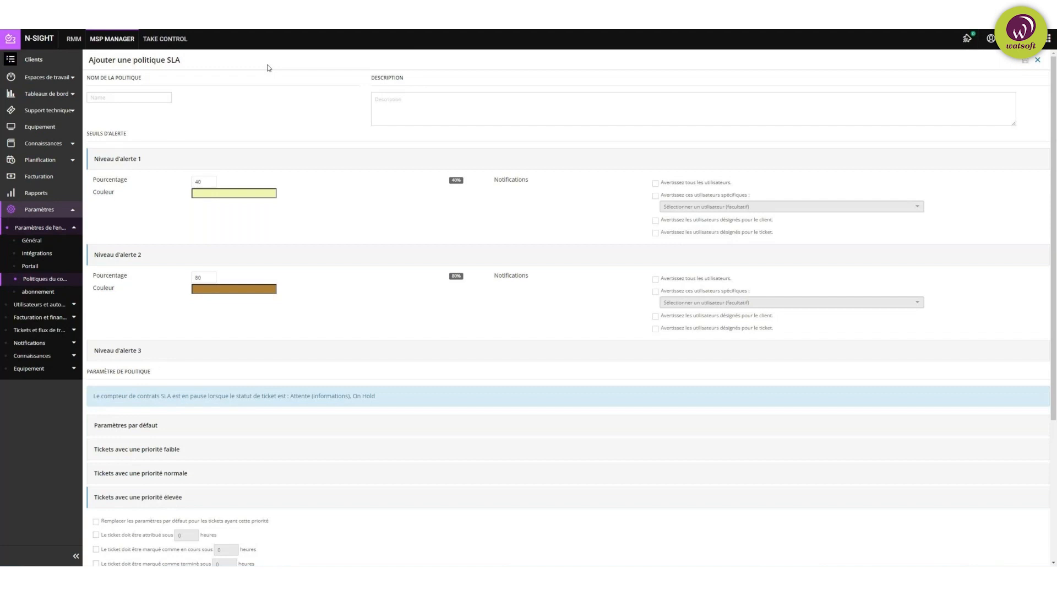
click(45, 289)
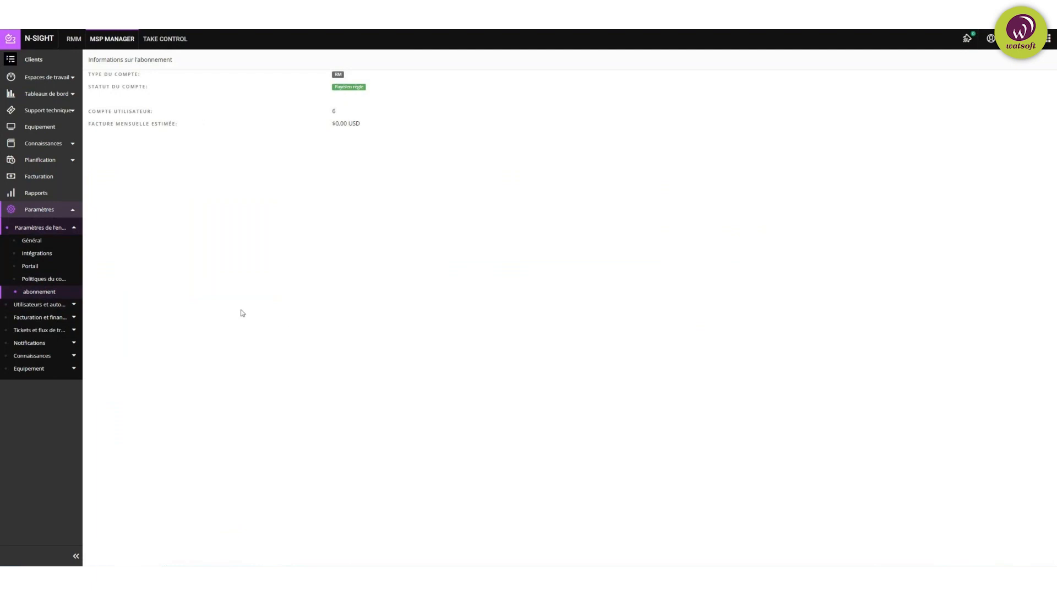
Step: Expand Utilisateurs et autorisations and show the six Groupes d'accès
click(73, 306)
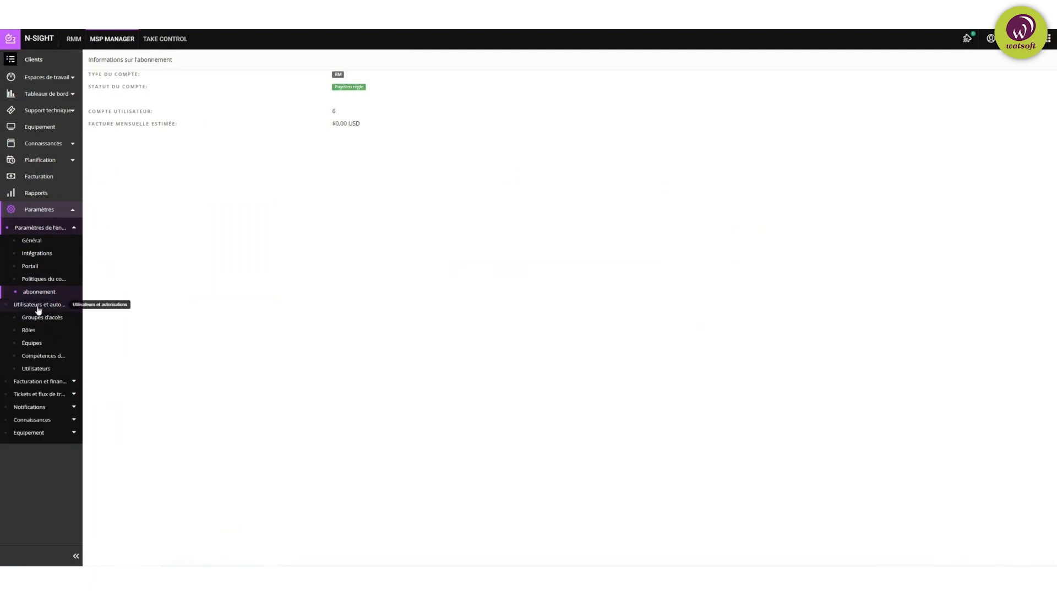
click(50, 322)
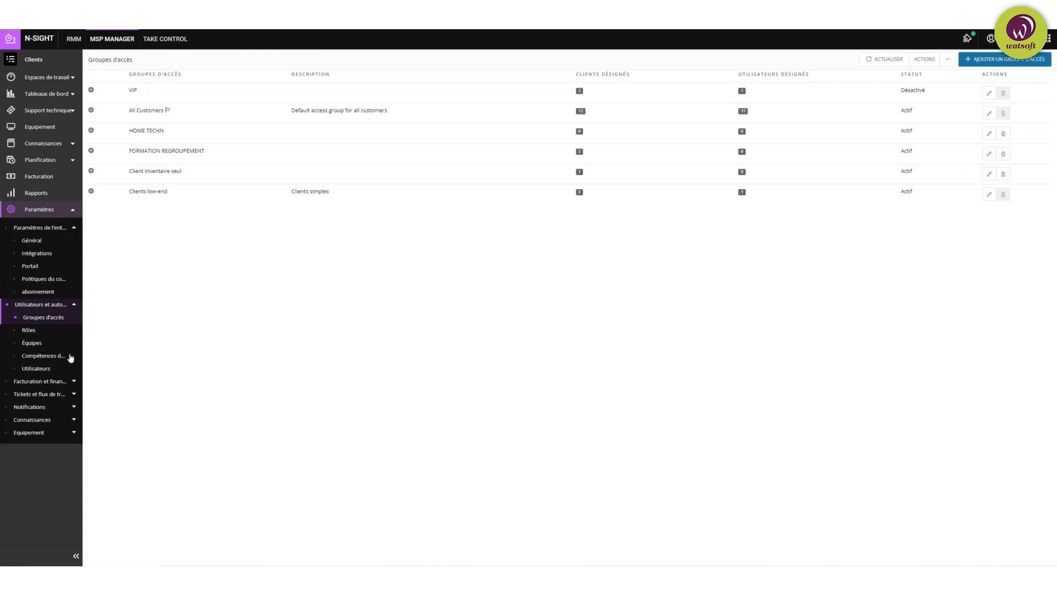
Step: Open Rôles, check the Administrator and Aucun accès permissions, then start a new role
click(29, 330)
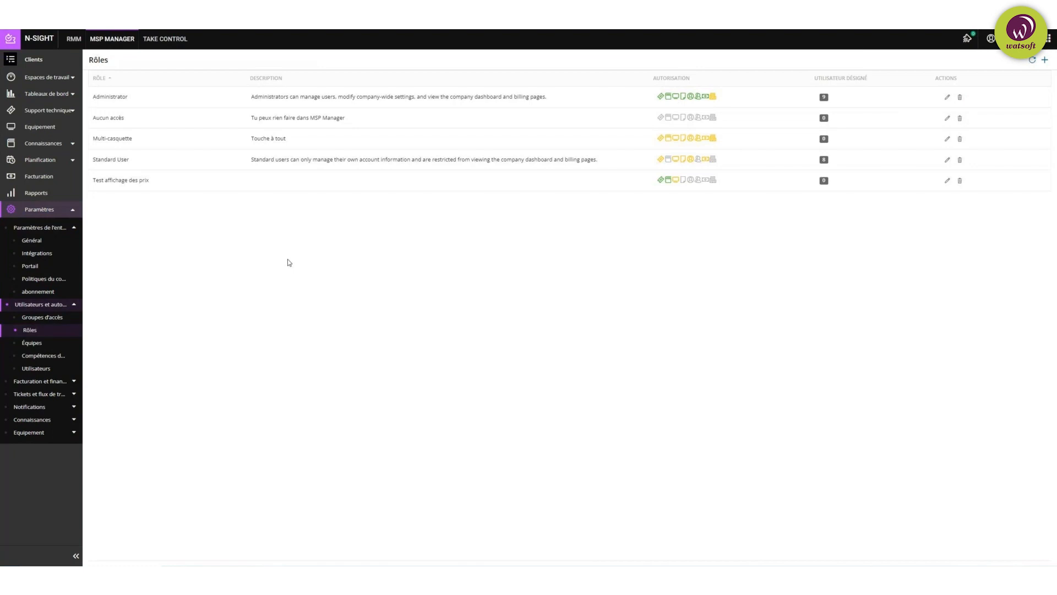
mouse_move(699, 98)
mouse_move(663, 99)
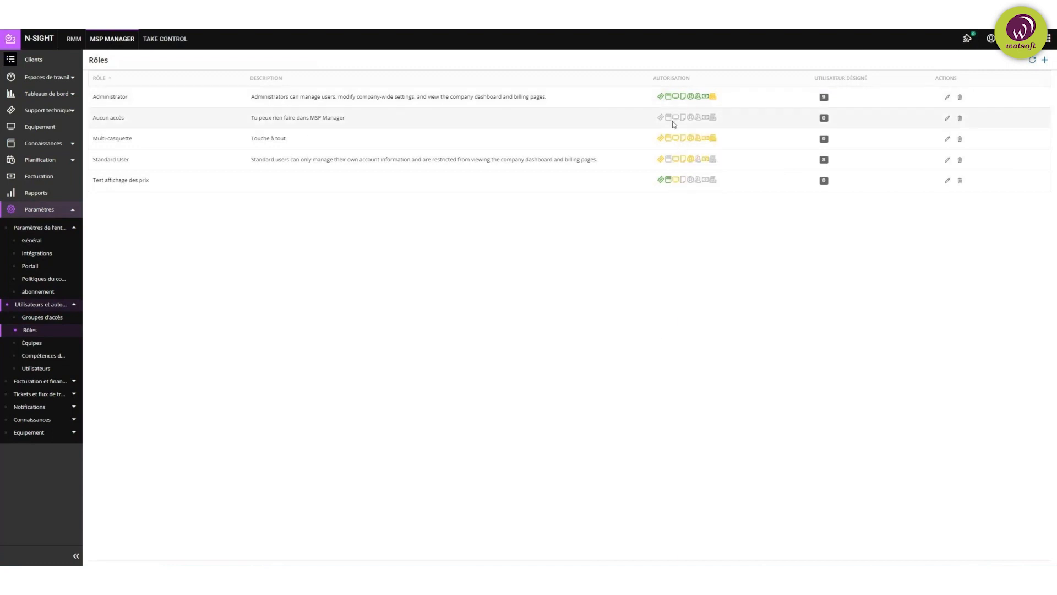
mouse_move(663, 121)
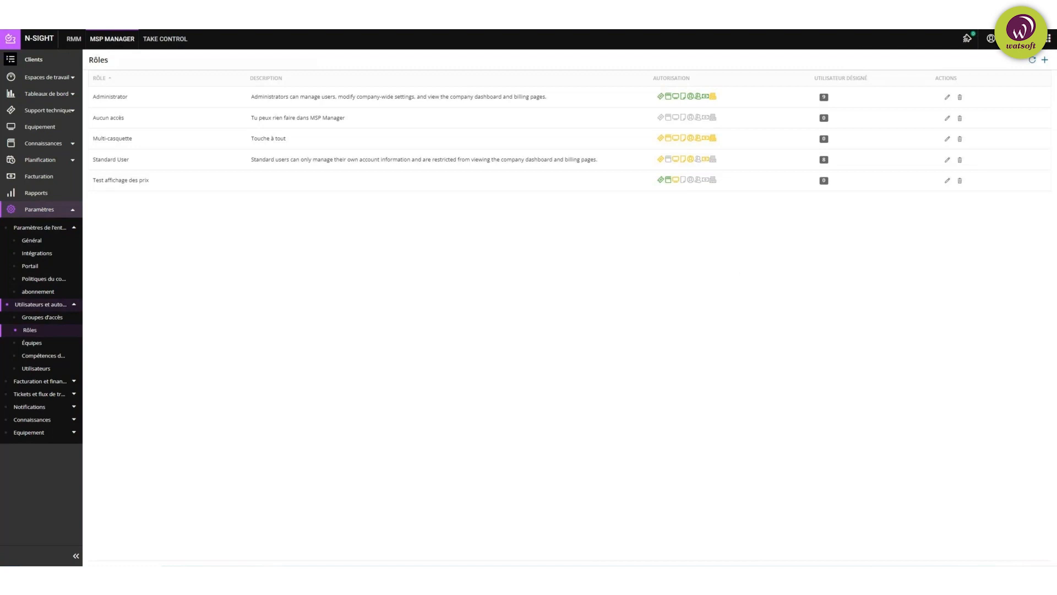
click(1044, 59)
Step: Name the new role Manager, review its Support technique and Rapports permissions, then open Équipes
click(150, 103)
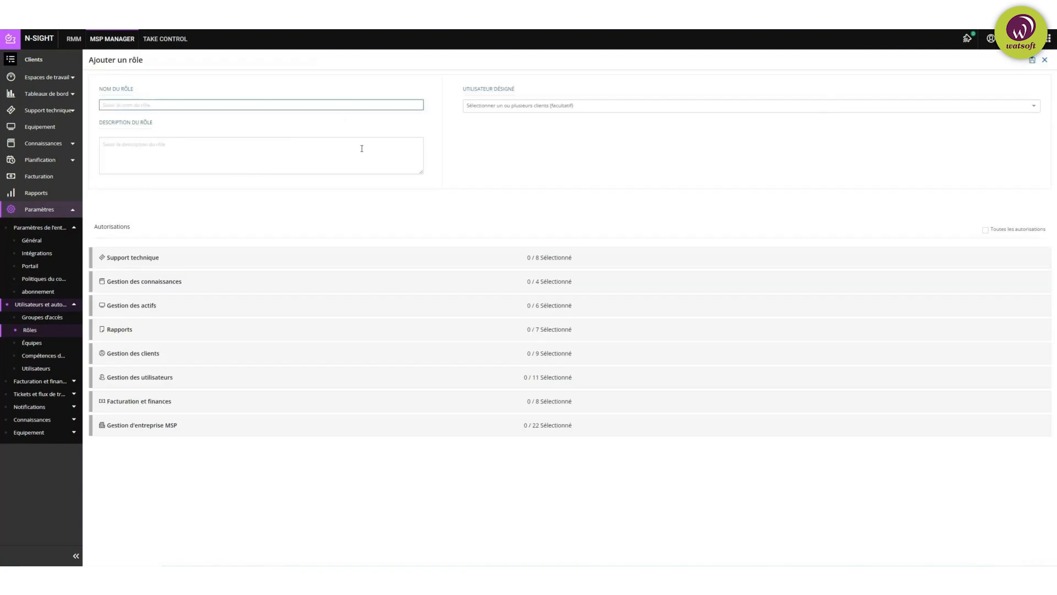
text(Manager)
click(451, 194)
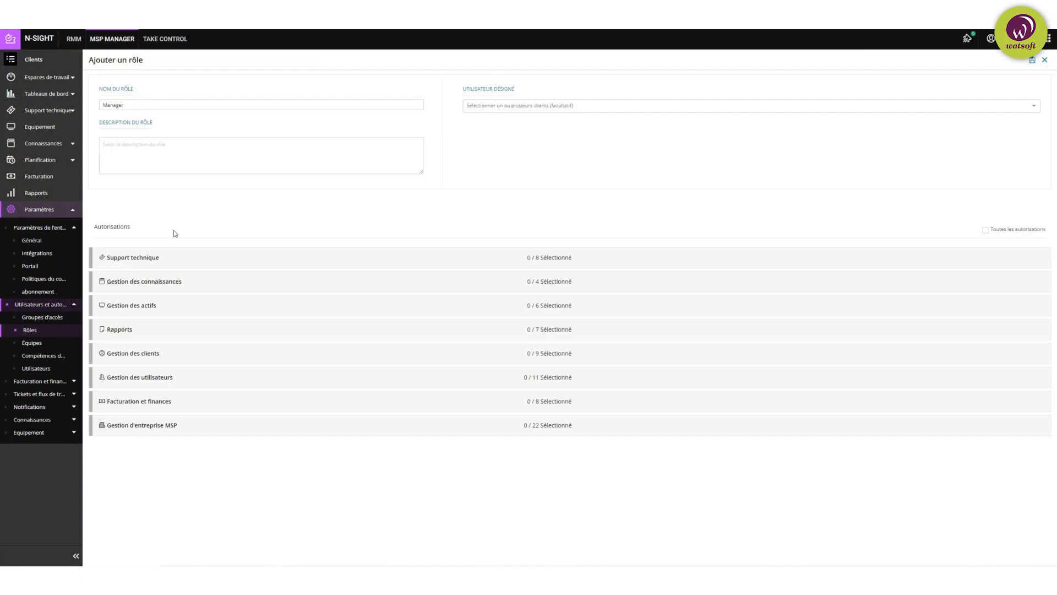
click(169, 259)
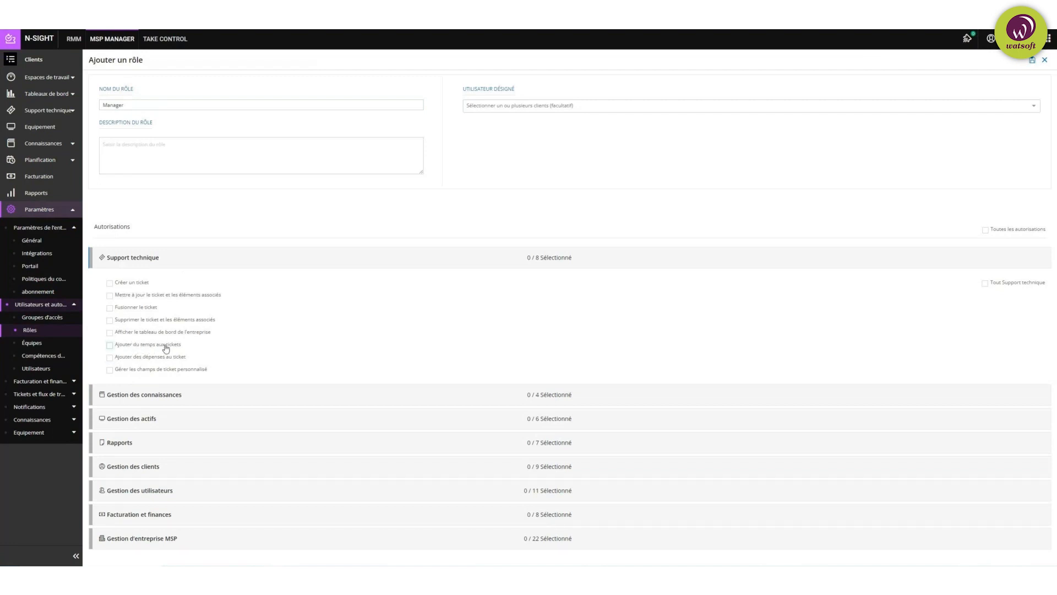
click(168, 443)
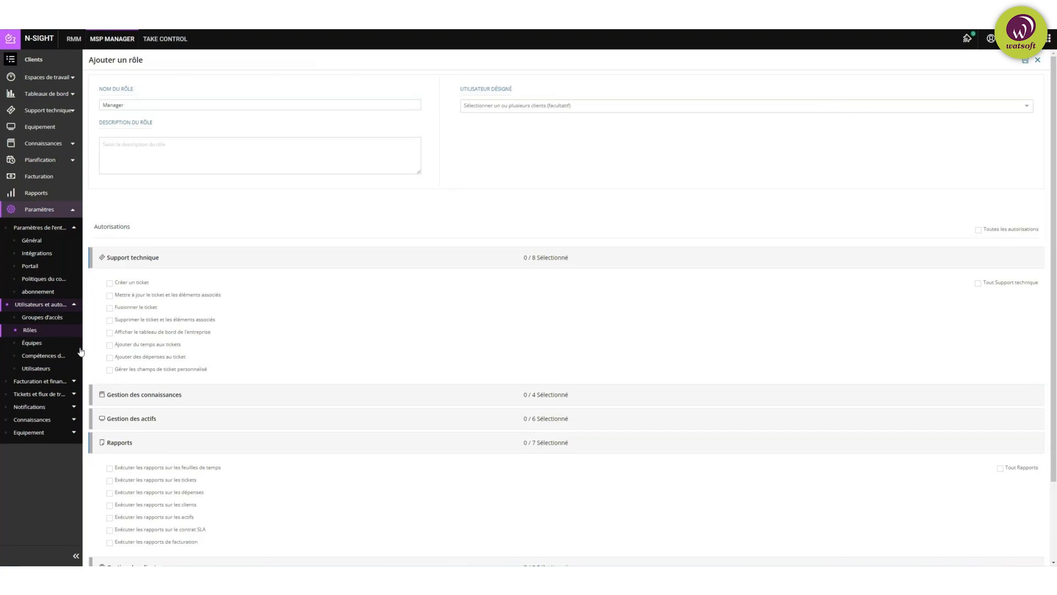
click(18, 342)
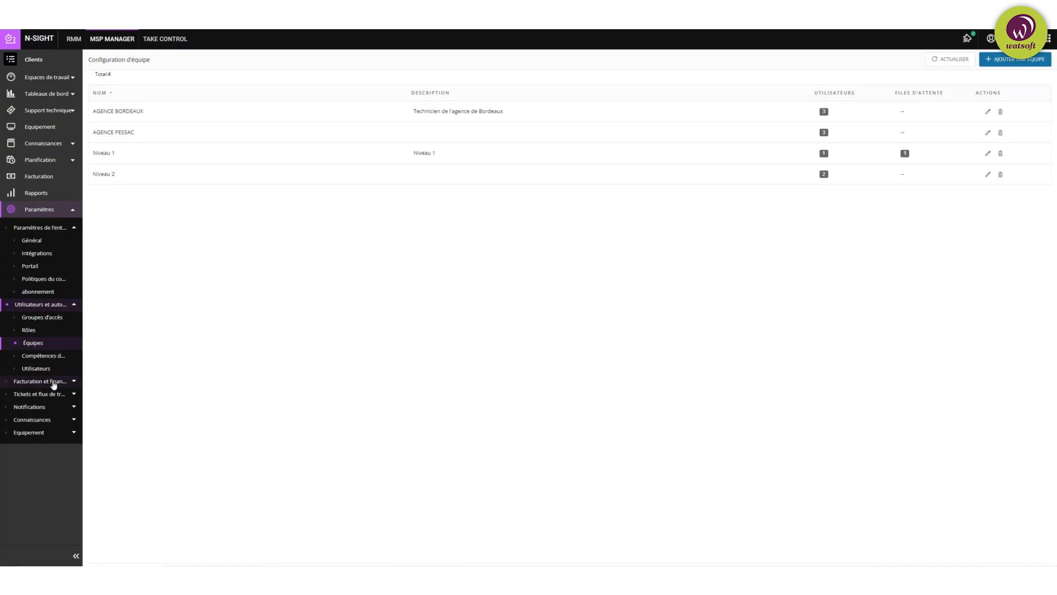
Step: Review the Compétences des utilisateurs skills matrix, then open the Utilisateurs list of users
click(44, 356)
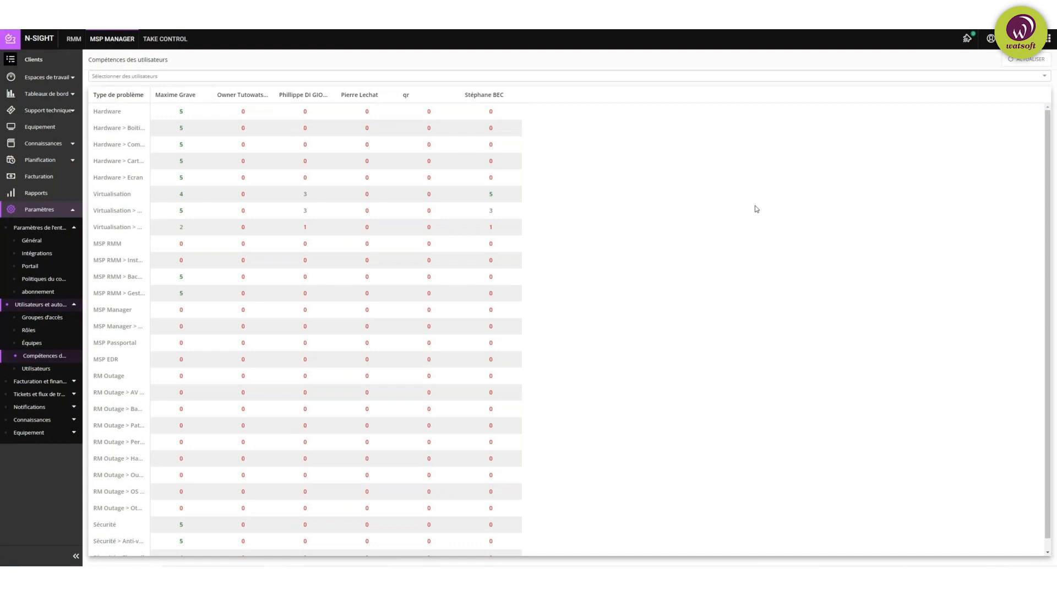
click(37, 369)
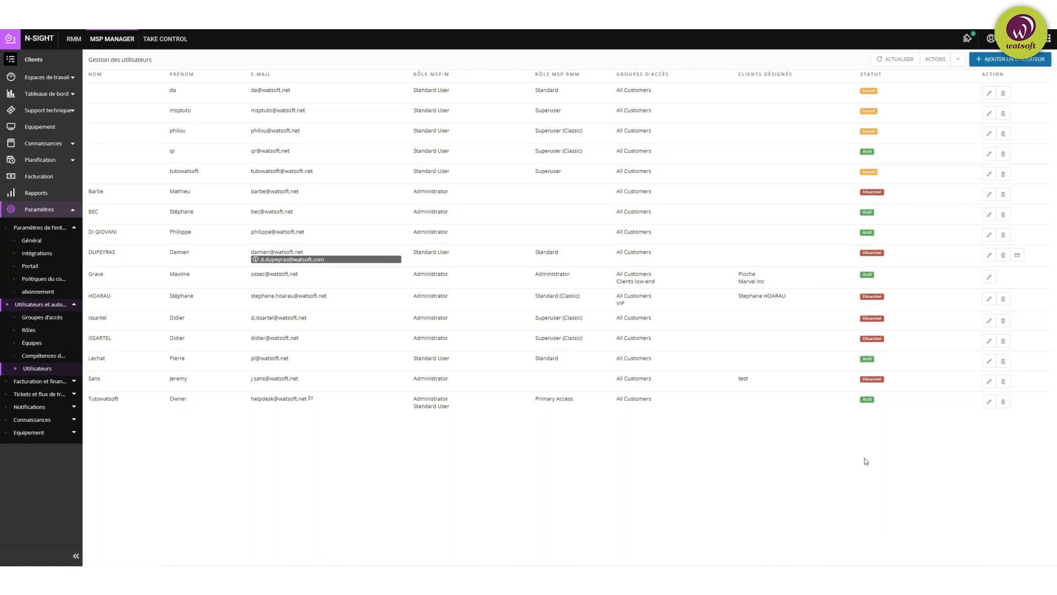
Step: Inspect the Ajouter un utilisateur panel's billing notice, close it unsaved, and expand Facturation et finance
click(1008, 59)
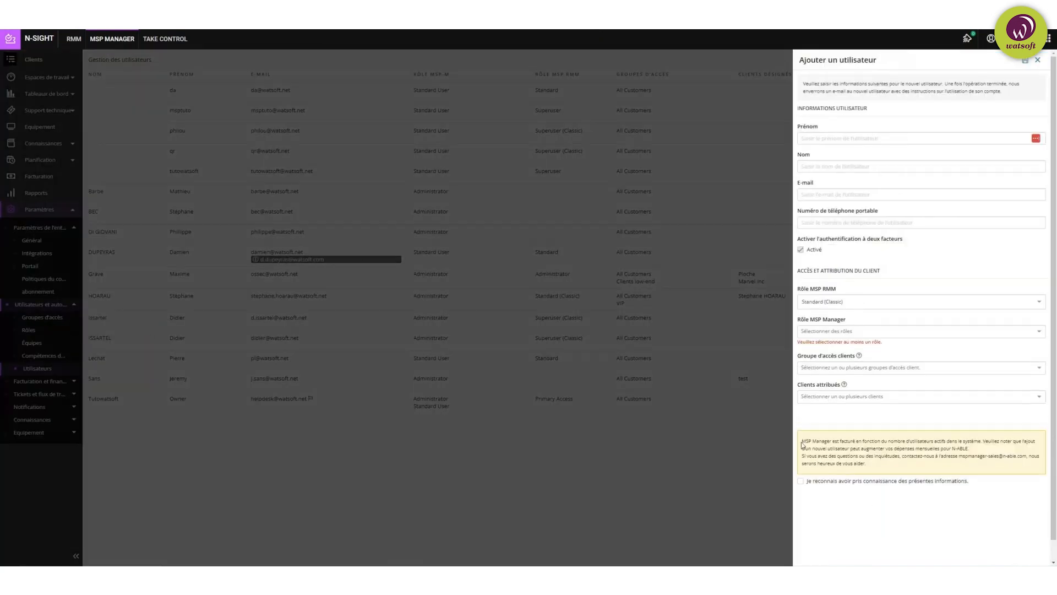
drag(802, 440, 918, 439)
click(870, 522)
click(1038, 59)
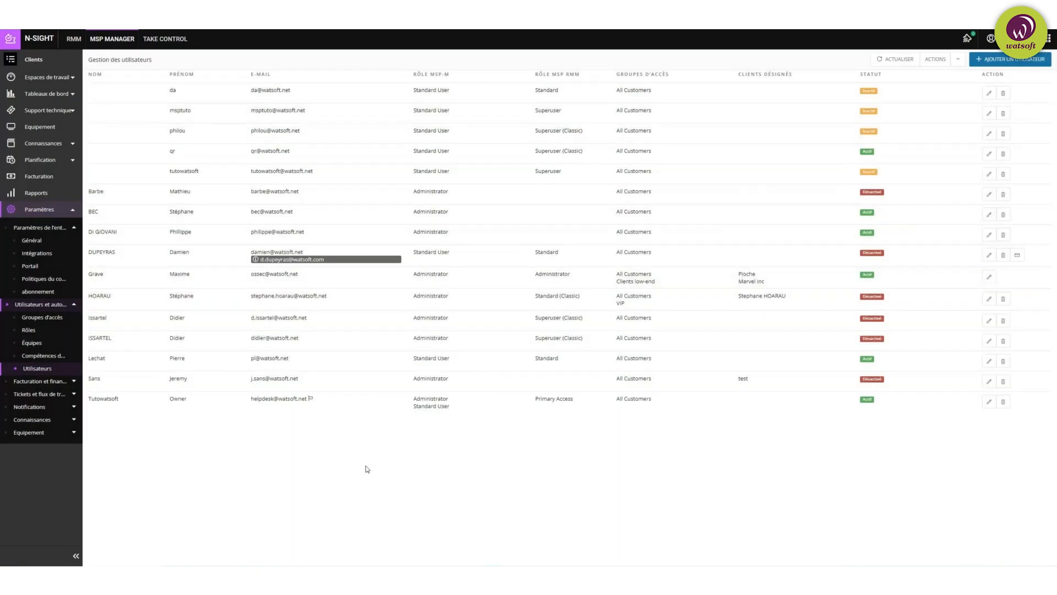
click(61, 382)
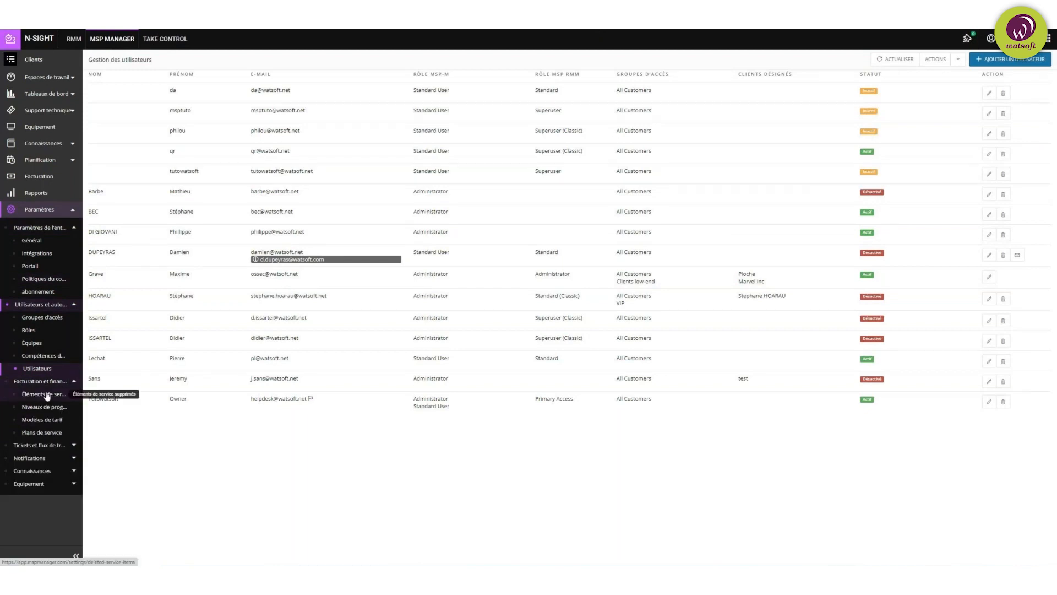
Step: View Éléments de service supprimés, then open the Niveaux de programmes list
click(47, 395)
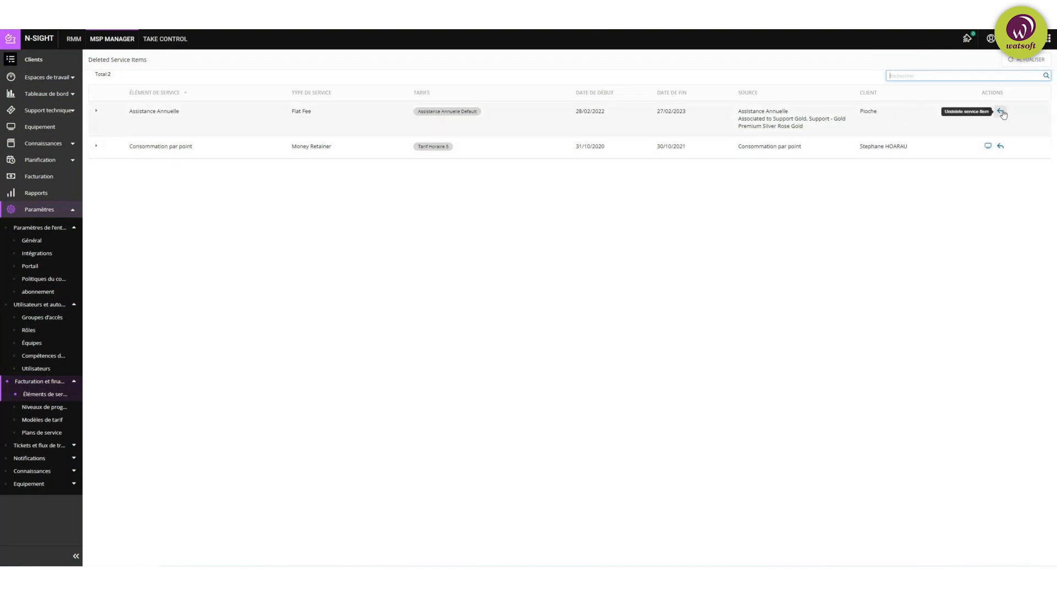
click(38, 410)
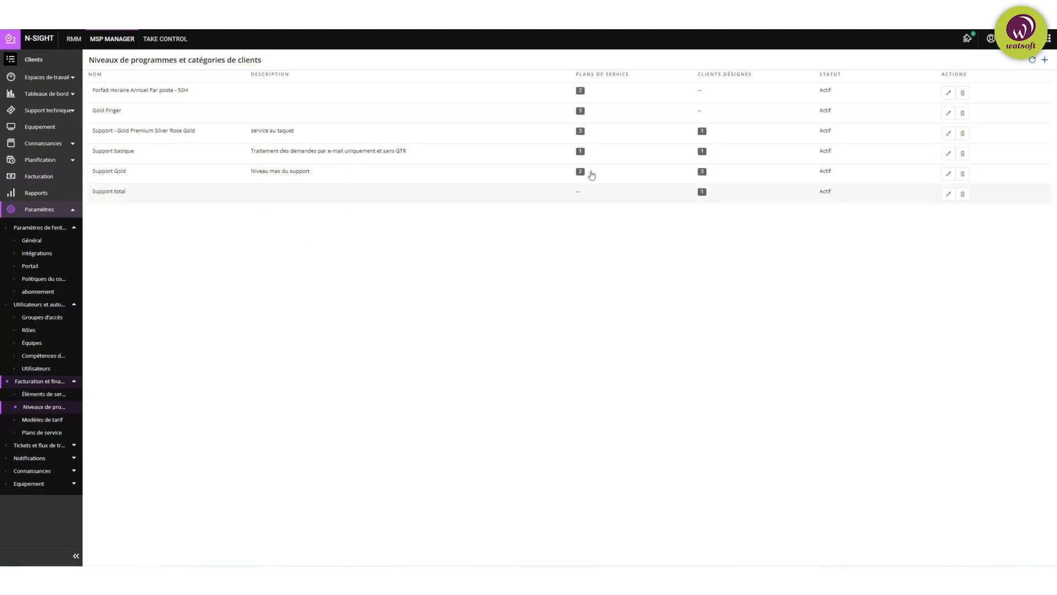
Step: Check Support Gold's Plans and Clients badges, then open the Modèles de tarif list
mouse_move(579, 174)
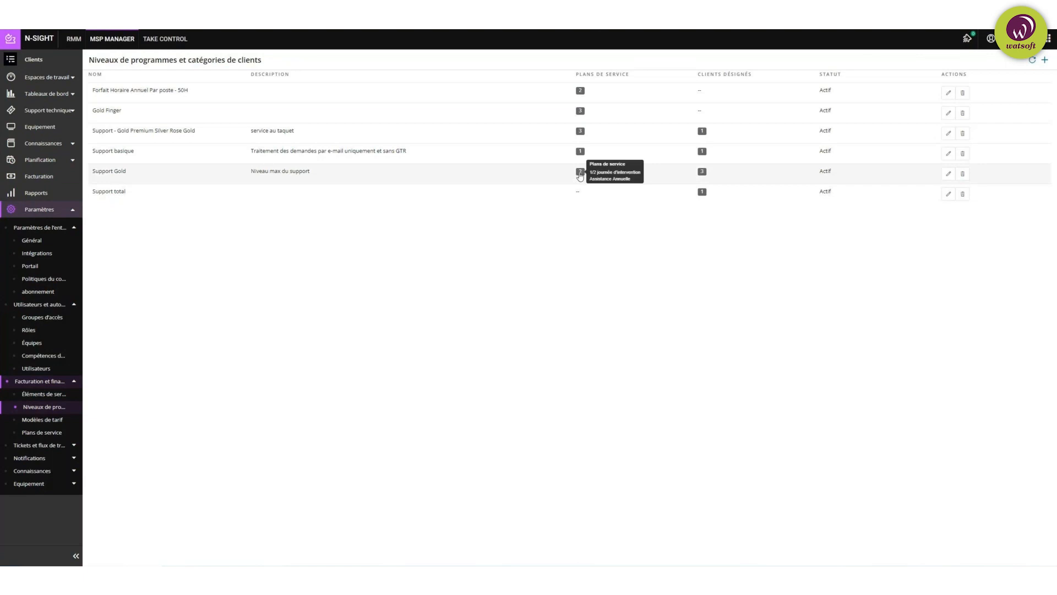
mouse_move(704, 174)
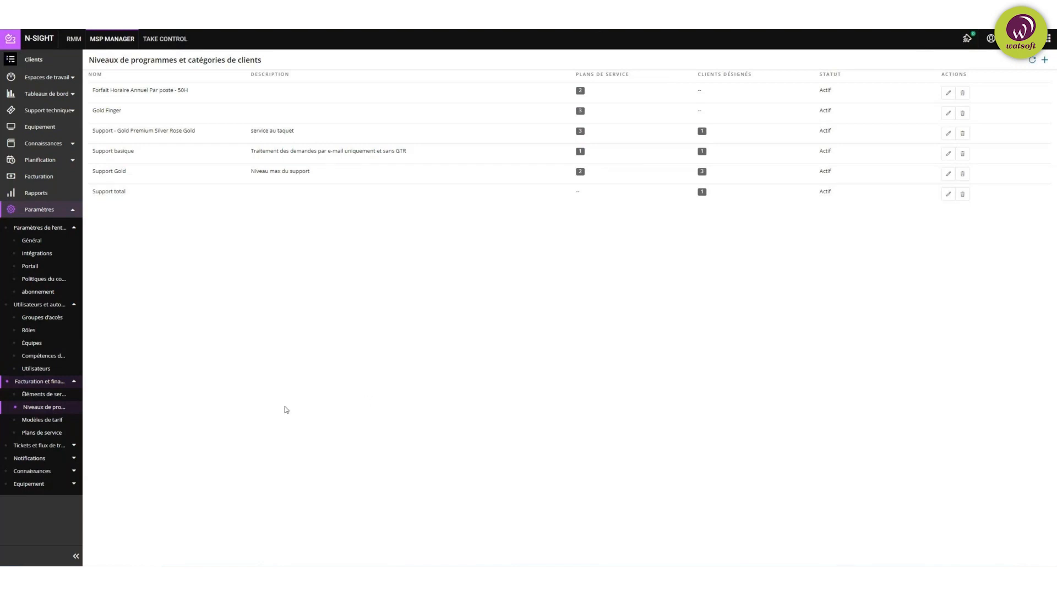
click(44, 419)
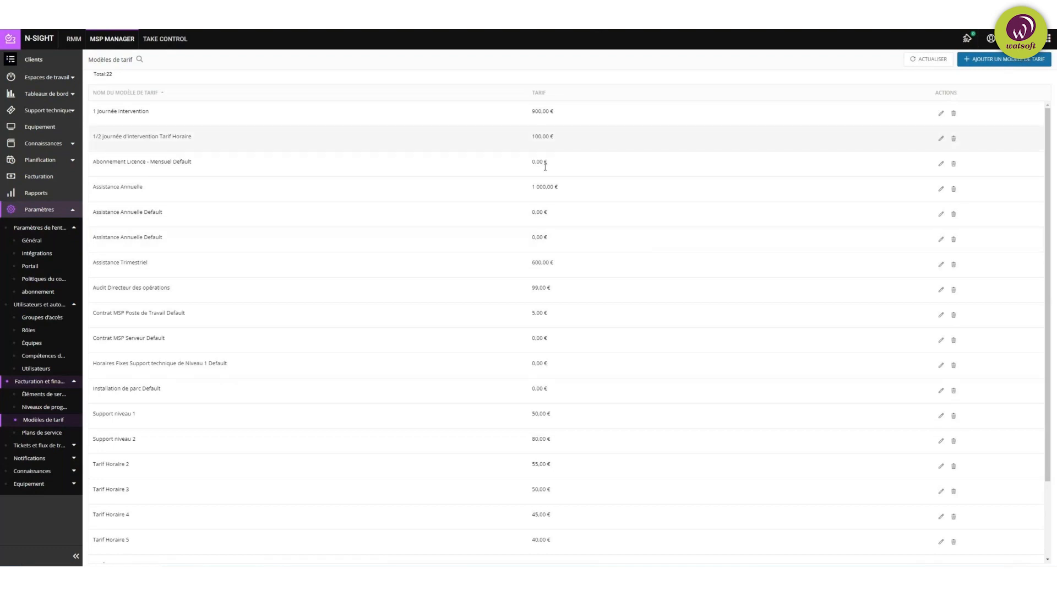
Step: Inspect the Ajouter un modèle de tarif form fields, close it unsaved, and open Plans de service
click(1010, 64)
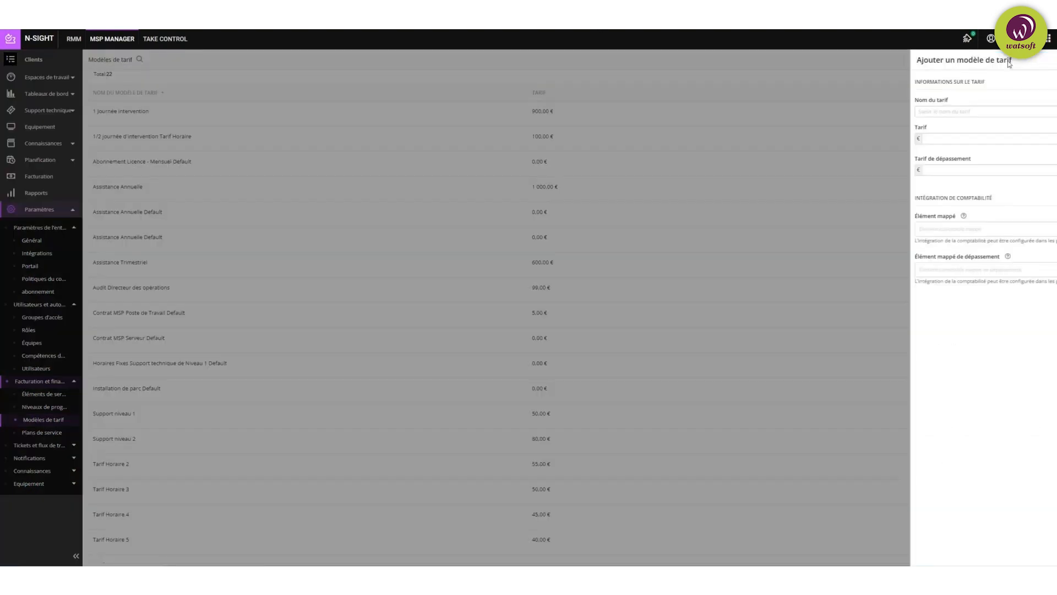
click(830, 111)
click(922, 92)
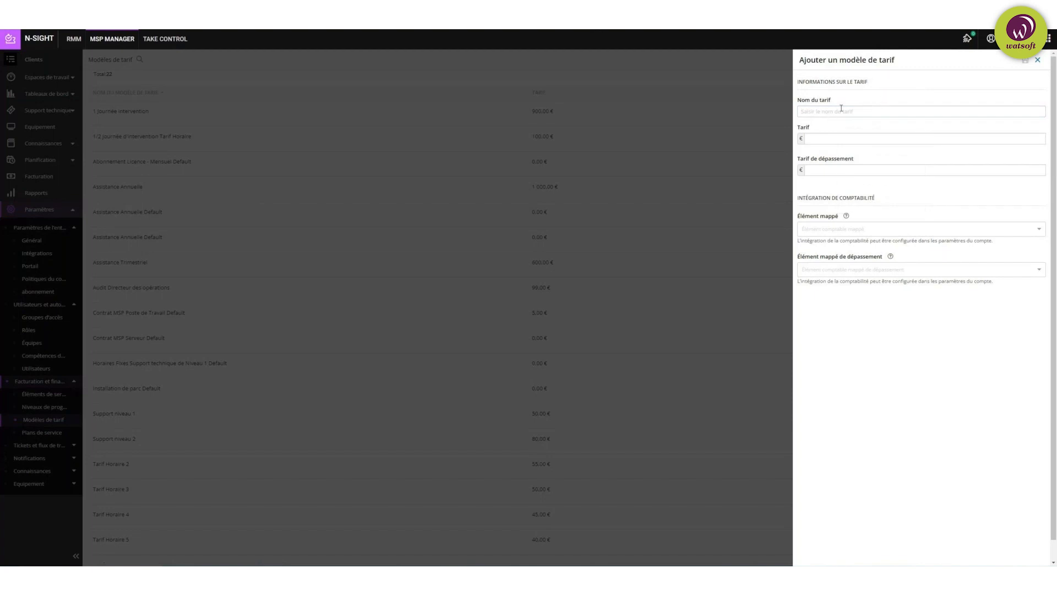
click(830, 137)
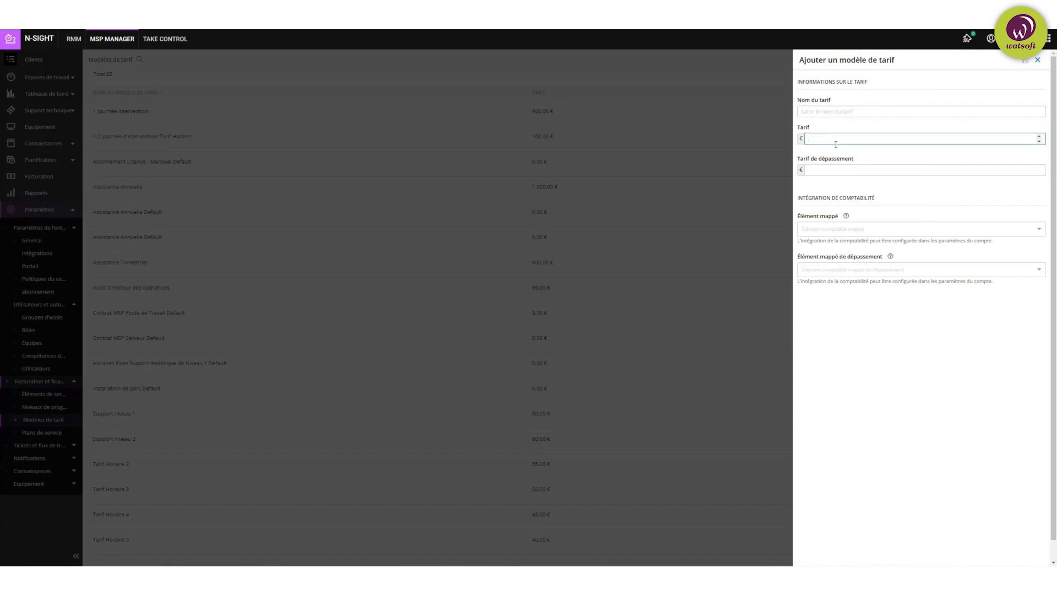
click(815, 170)
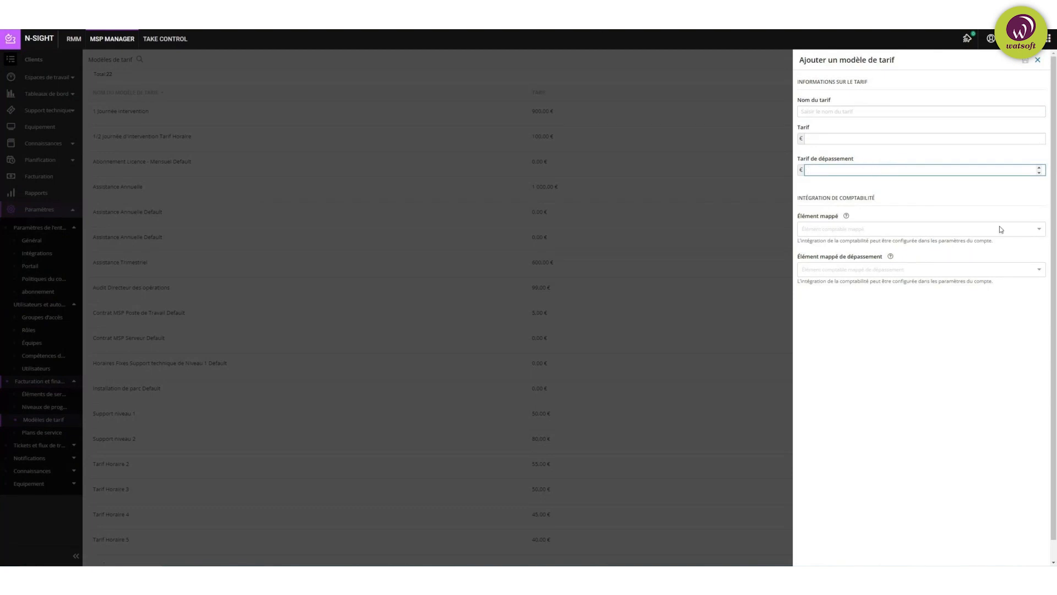
click(866, 231)
click(917, 192)
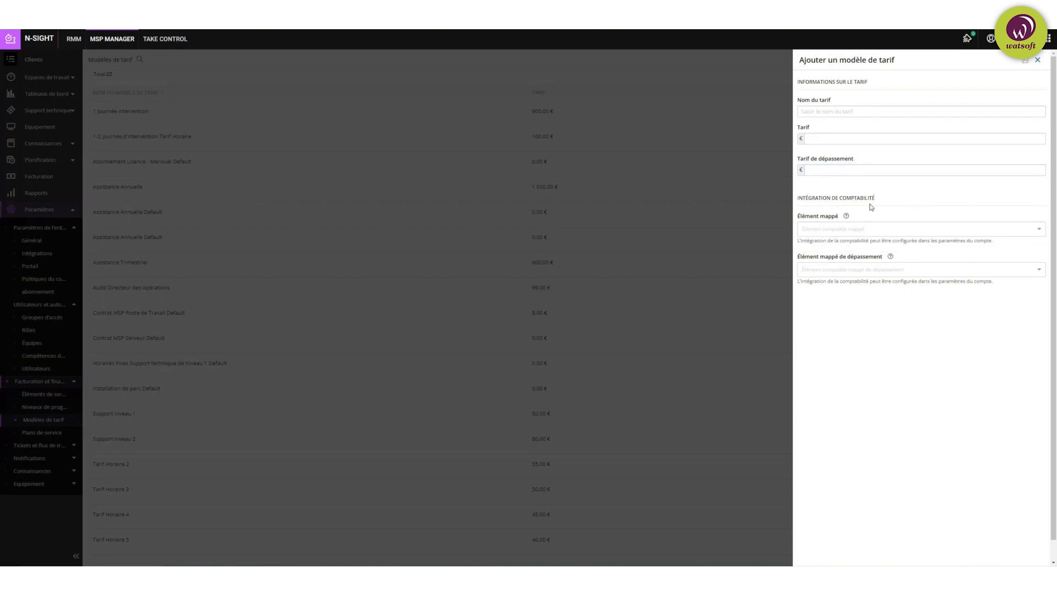
click(1037, 60)
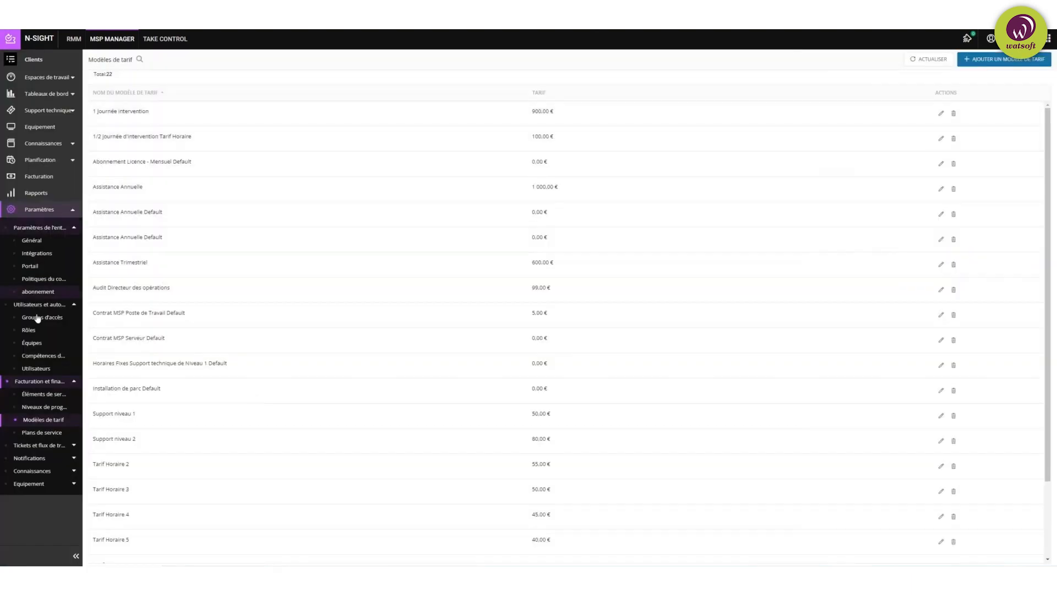
click(39, 433)
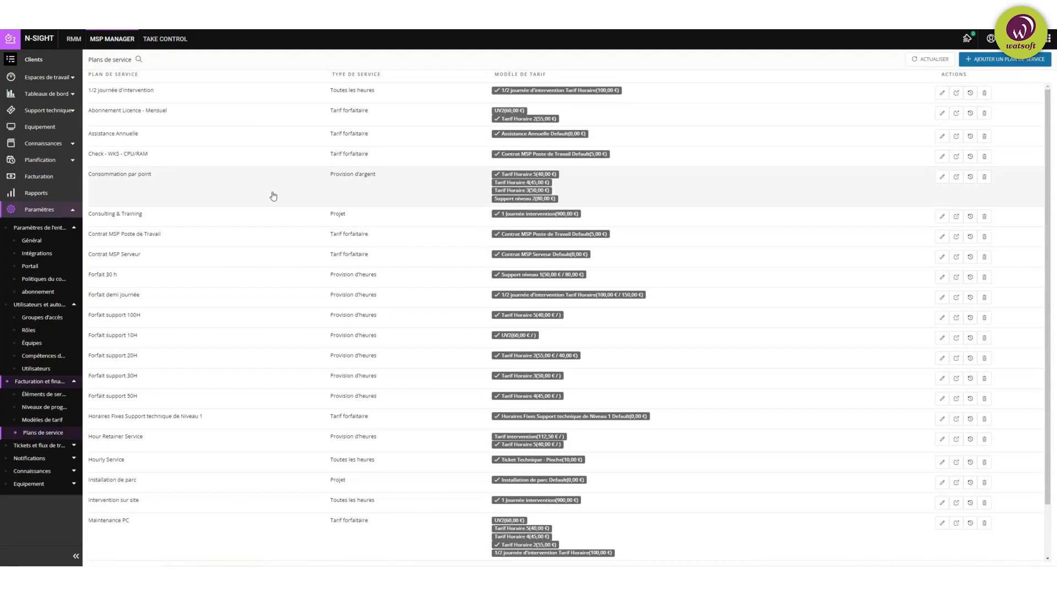
Step: Expand Tickets et flux de travail in the Paramètres sidebar and scroll the sidebar
click(61, 450)
scroll(40, 453, down, 2)
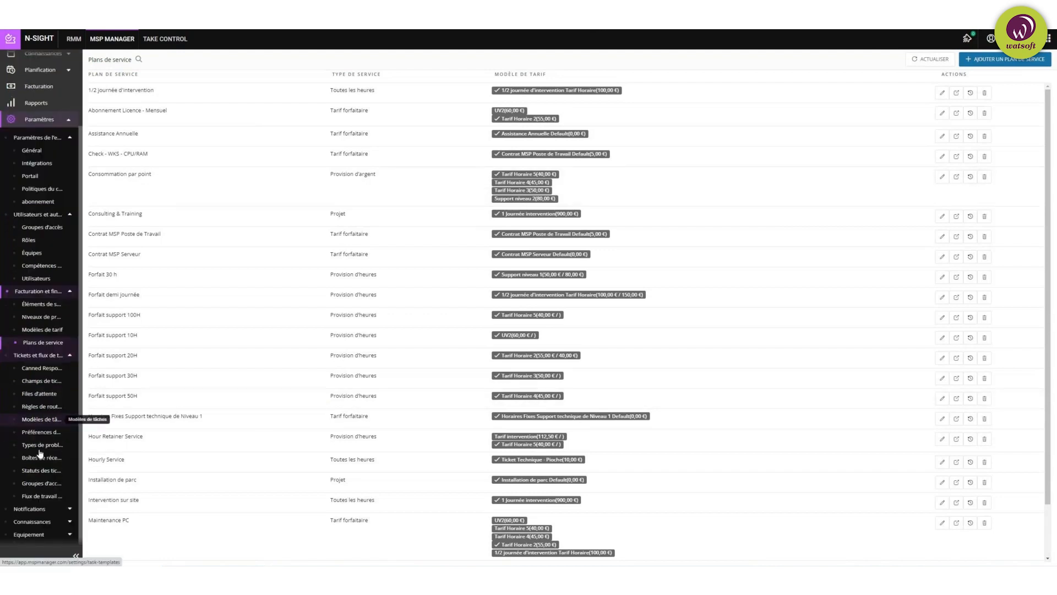
Step: Open Canned Responses to see the Sample company-wide and Kaspersky response groups
click(39, 367)
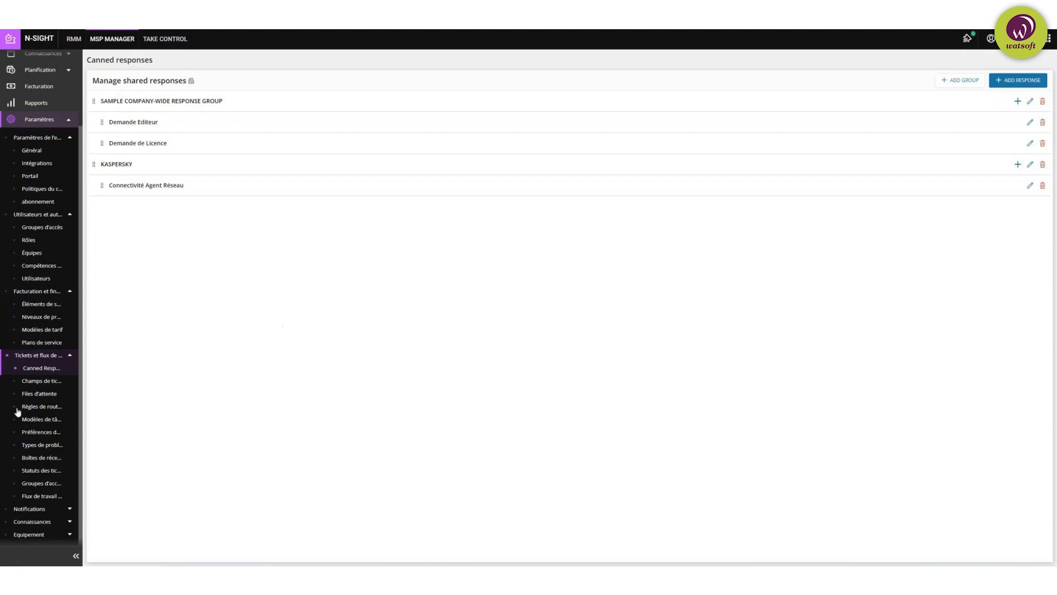
Step: Open Champs de ticket to view the custom fields such as Fournisseurs and Intervention
click(39, 385)
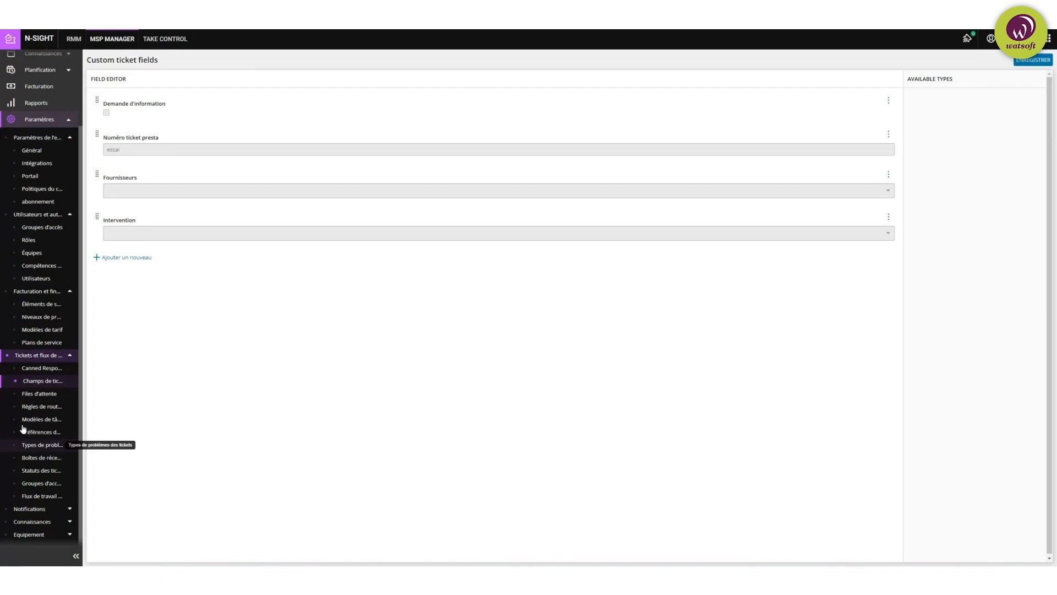
Step: Open Files d'attente and check a queue's assigned users from its user-count badge
click(39, 393)
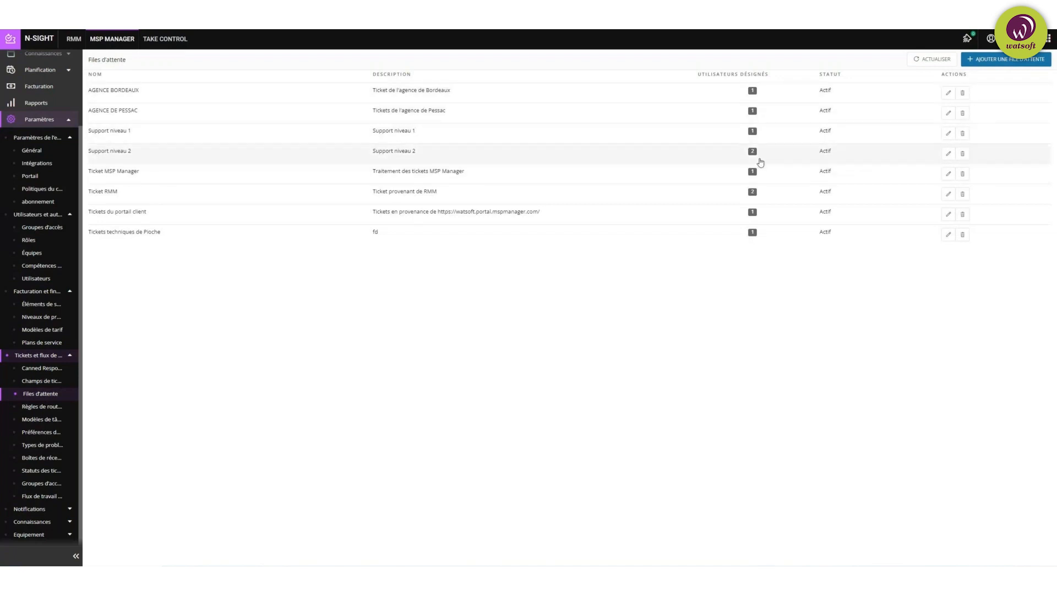
mouse_move(750, 156)
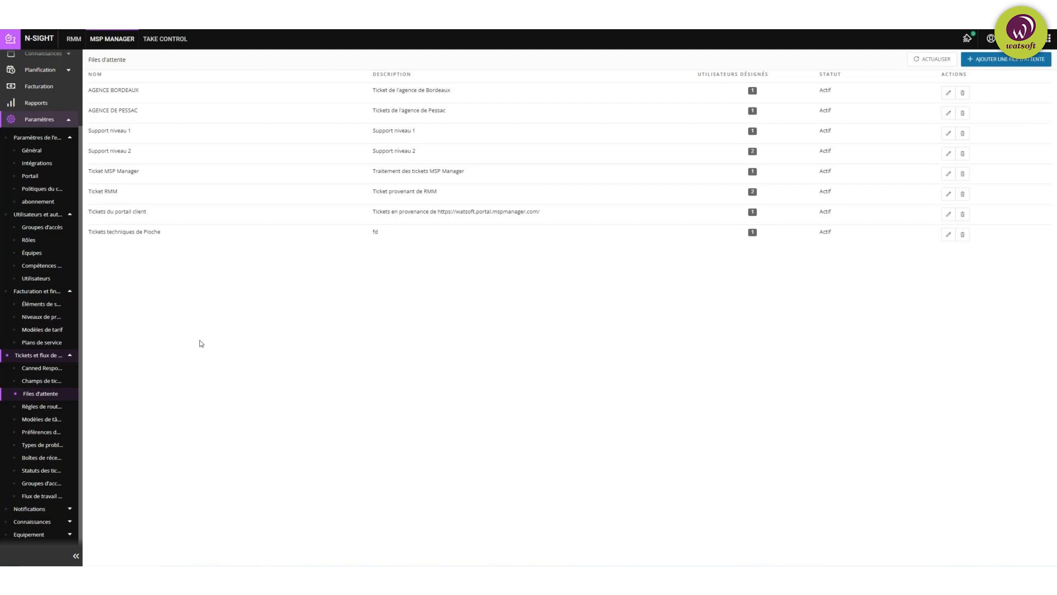
Step: In Règles de routage, uncheck e-mail user/team routing, expand client-portal options, then open task templates
click(39, 408)
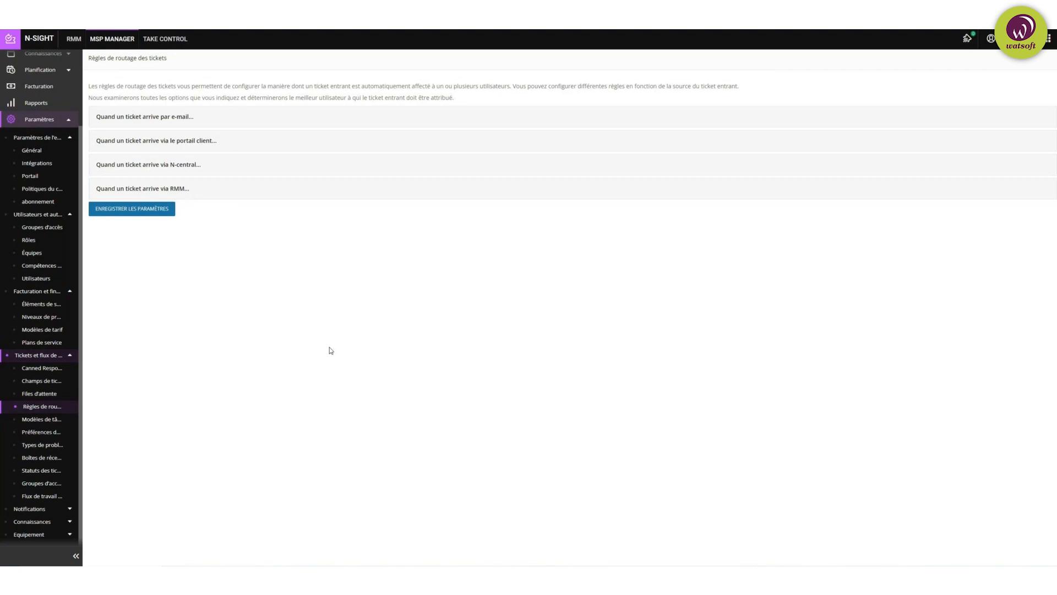
click(255, 122)
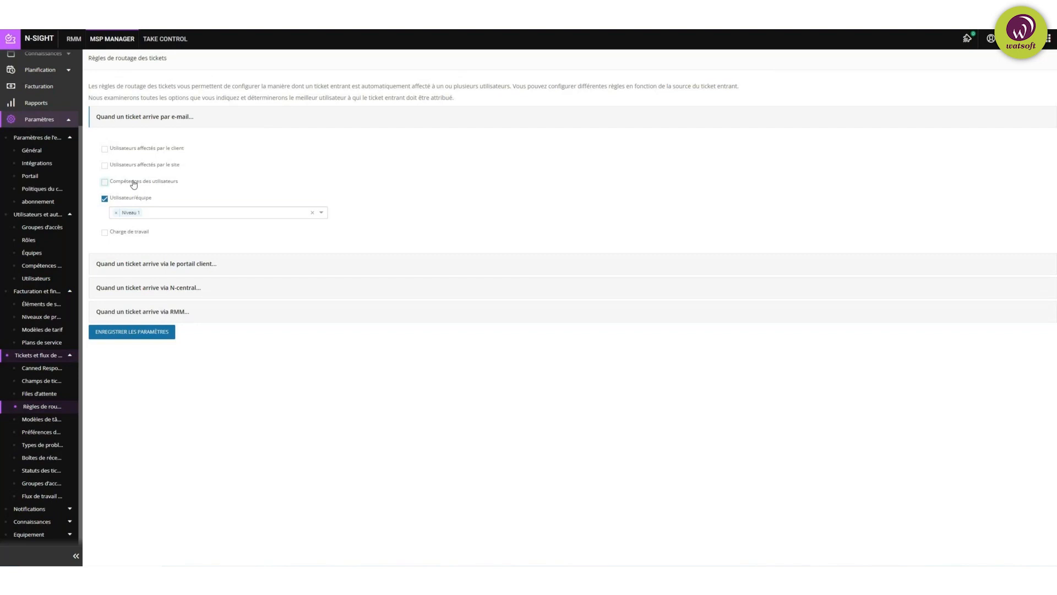
click(105, 198)
click(104, 182)
click(106, 182)
click(239, 264)
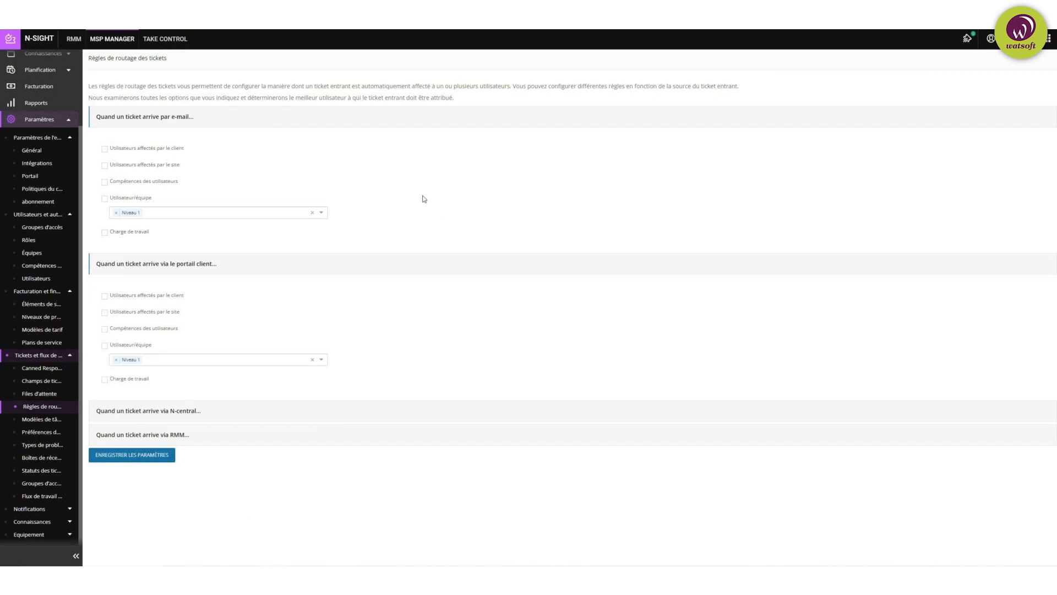
click(31, 422)
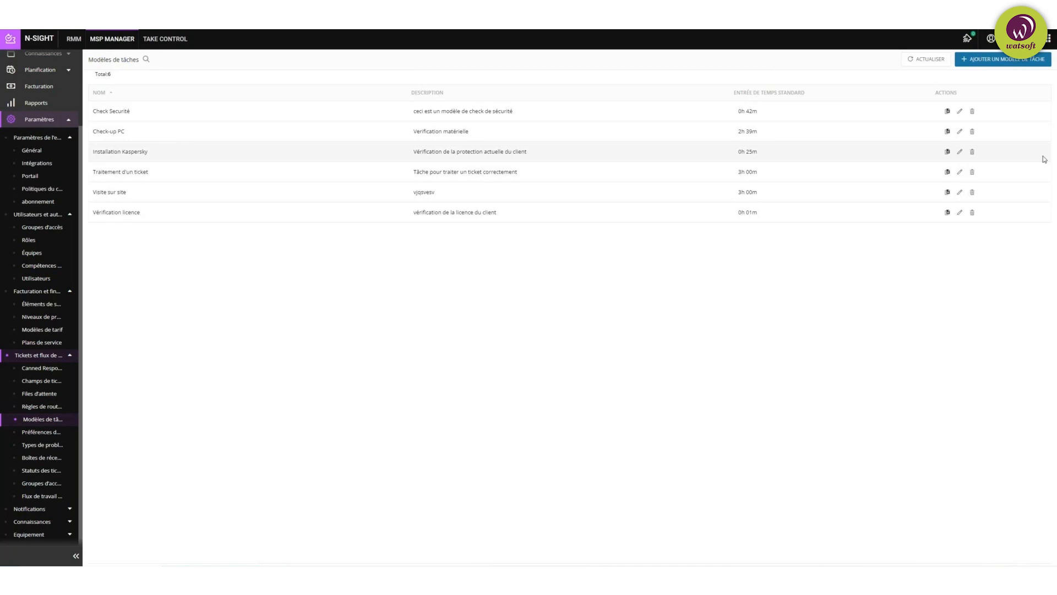
Step: Edit the Installation Kaspersky template to see its two tasks, including Installation du KES
click(961, 152)
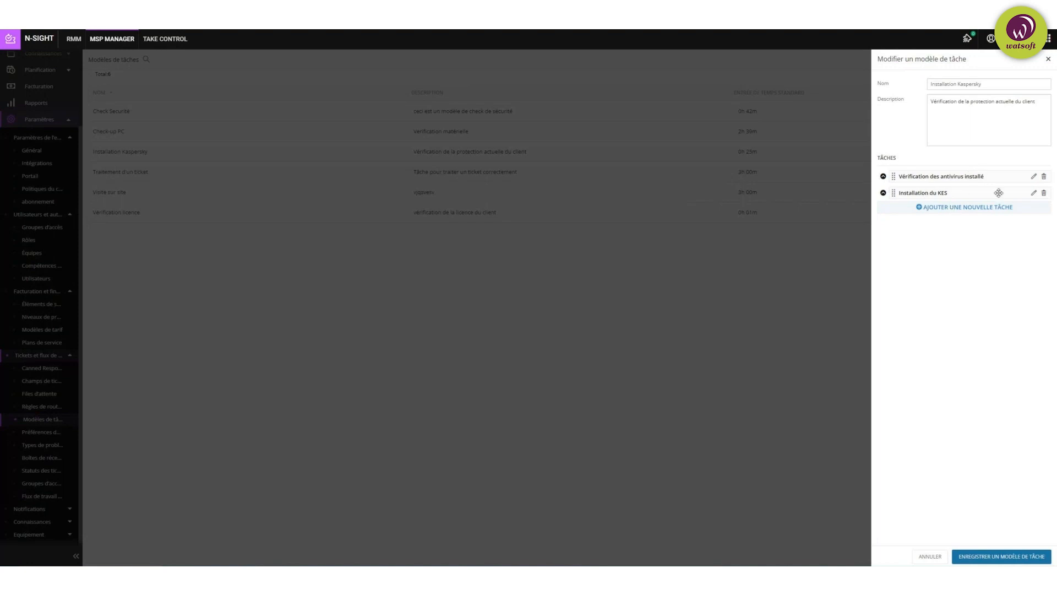
Step: Review the 'Vérification des antivirus installé' task's fields, then close the template editor
click(1033, 176)
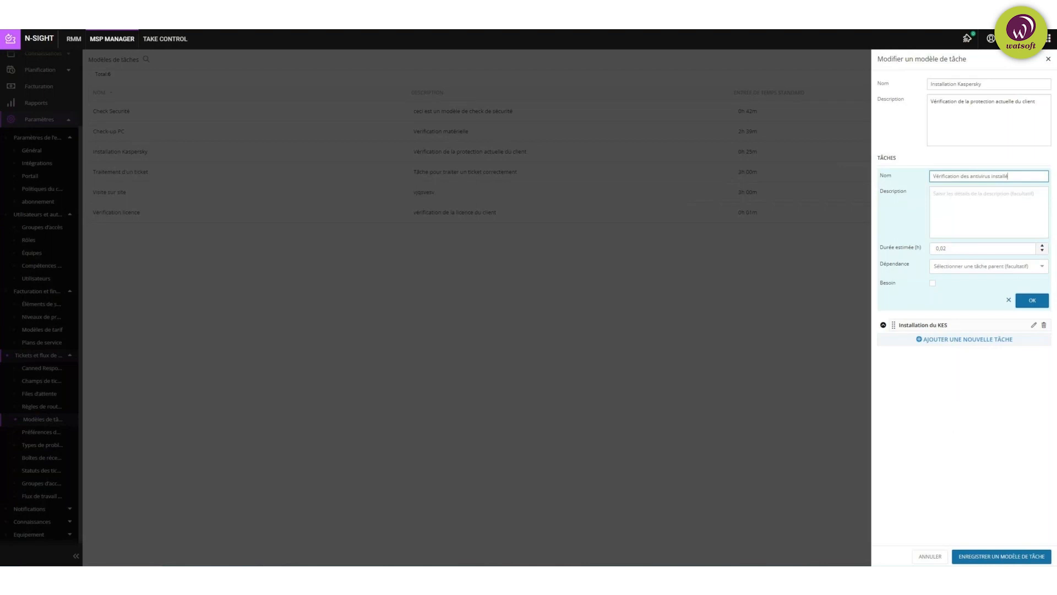
click(1048, 59)
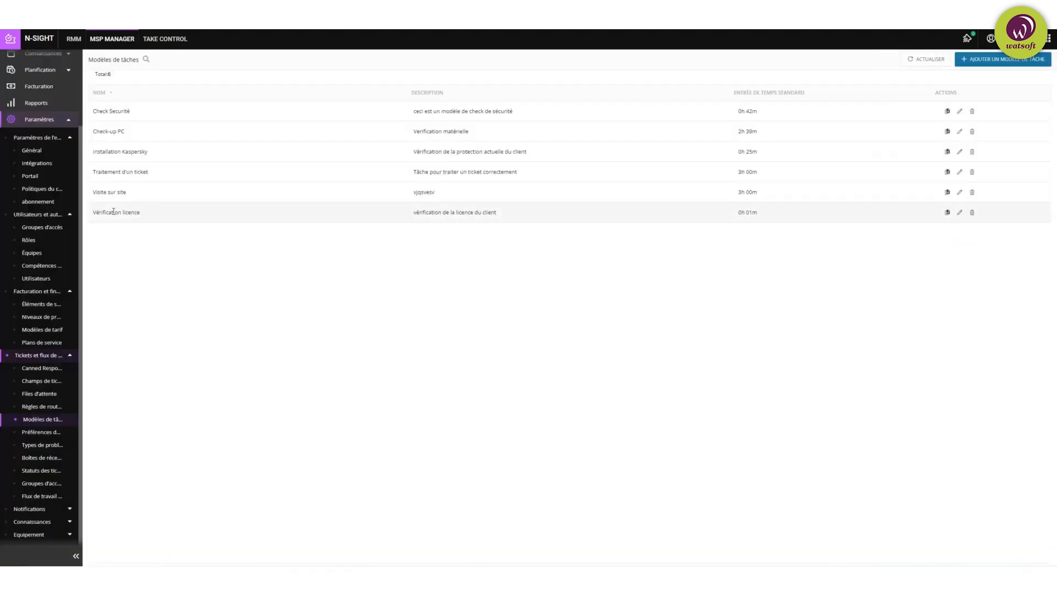
Step: Look over the ticket preferences, then list the eight ticket issue types such as Hardware and Sécurité
click(48, 434)
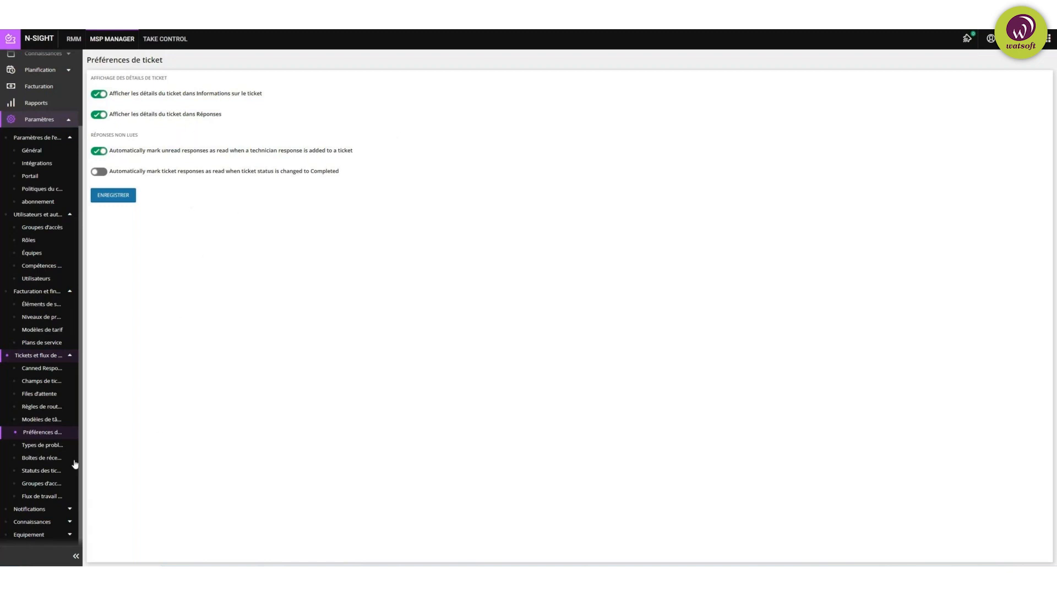
click(34, 448)
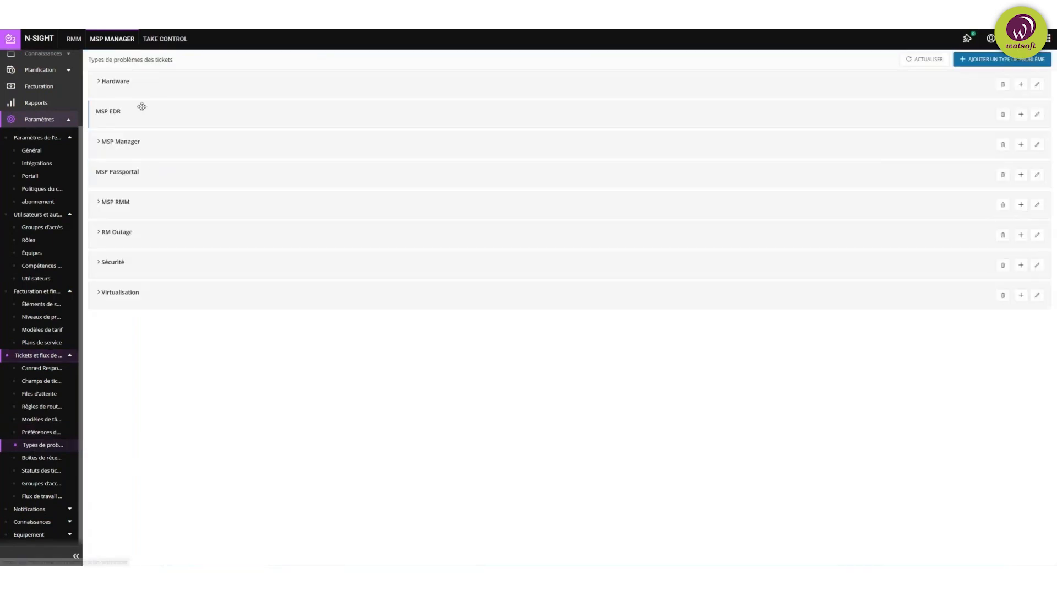
Step: Check the Hardware issue sub-types, then view the Boîtes de réception mailbox page
click(105, 83)
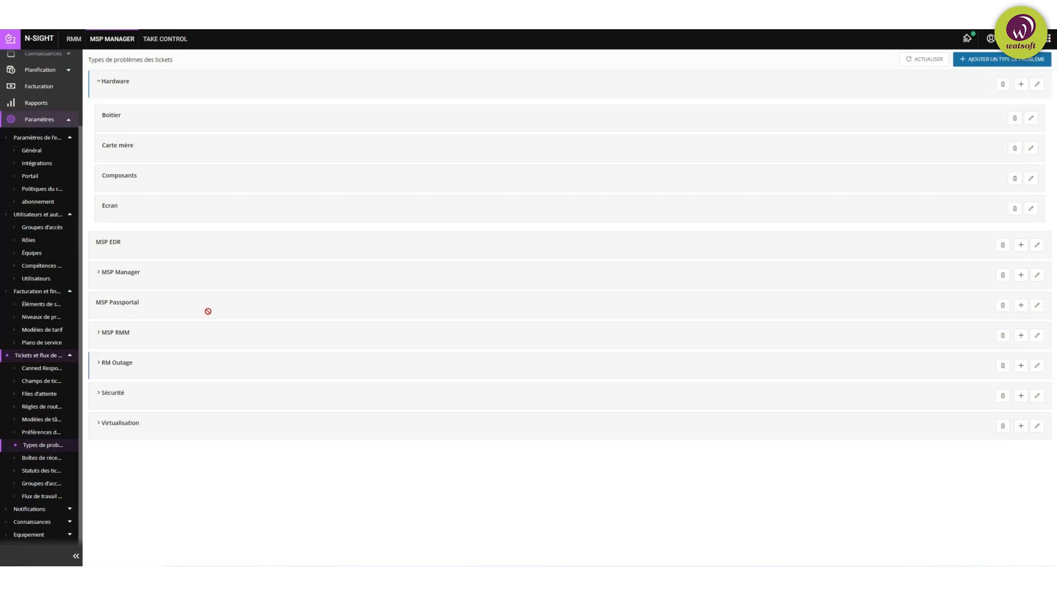
click(55, 459)
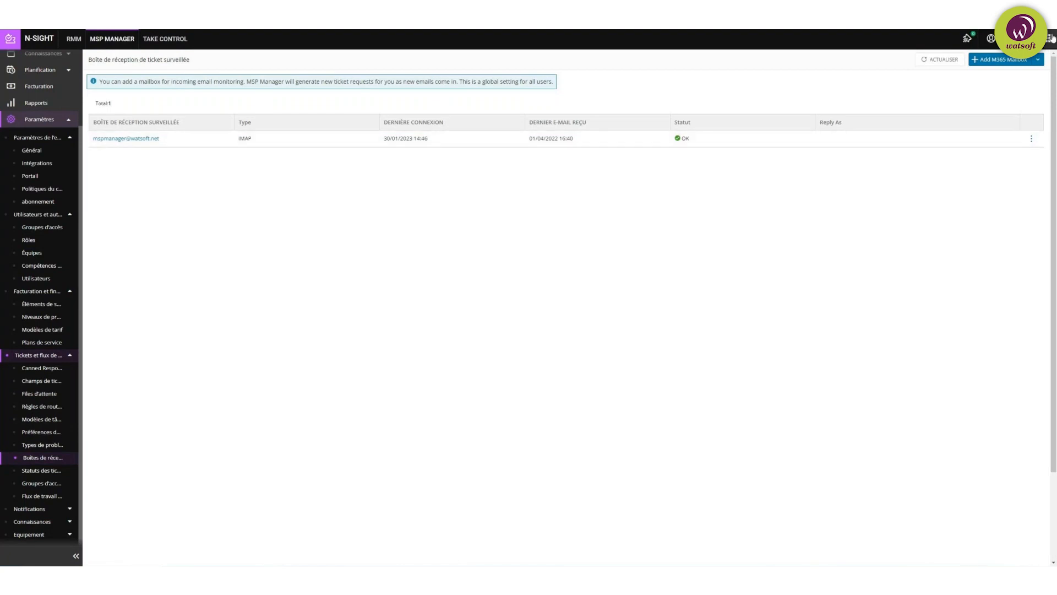
Step: Browse the available mailbox types without adding one, then view the ticket statuses from New to Billed
click(1039, 60)
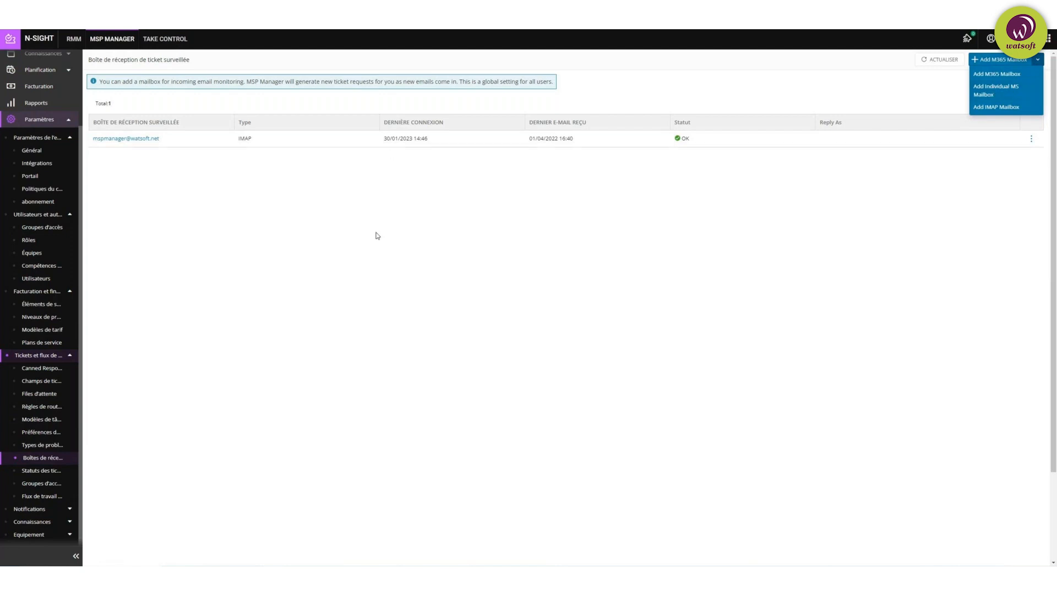
click(822, 75)
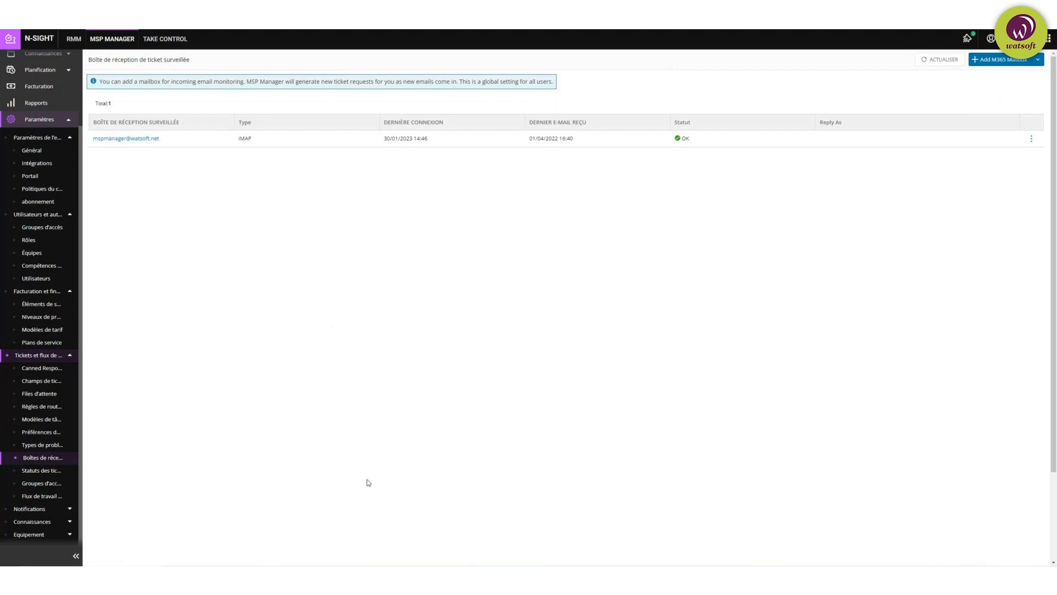
click(37, 471)
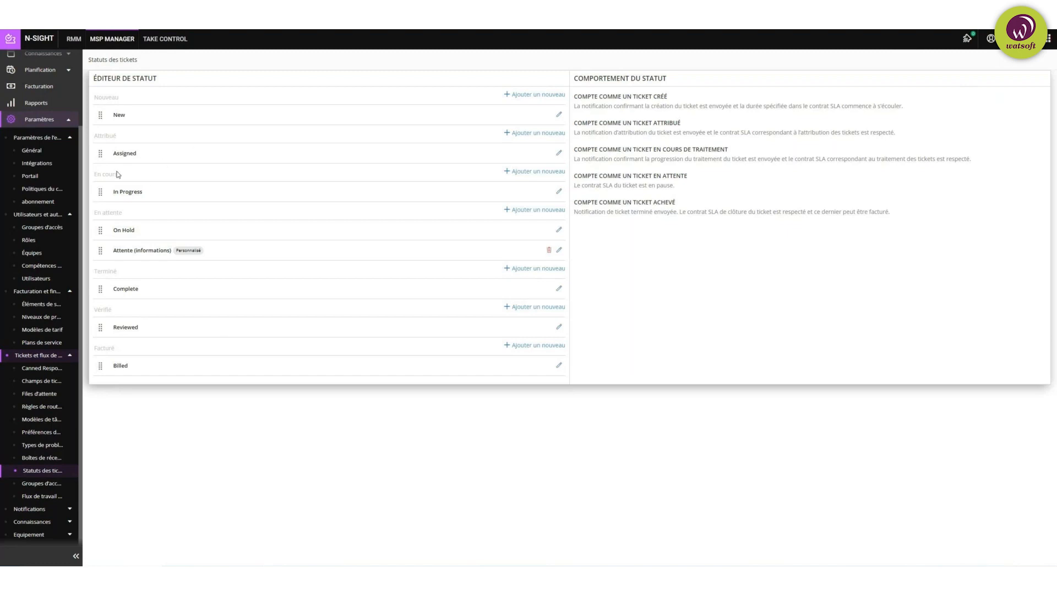
Step: View the four workflow access groups, then the five workflow routing triggers like E-mail entrant
click(48, 484)
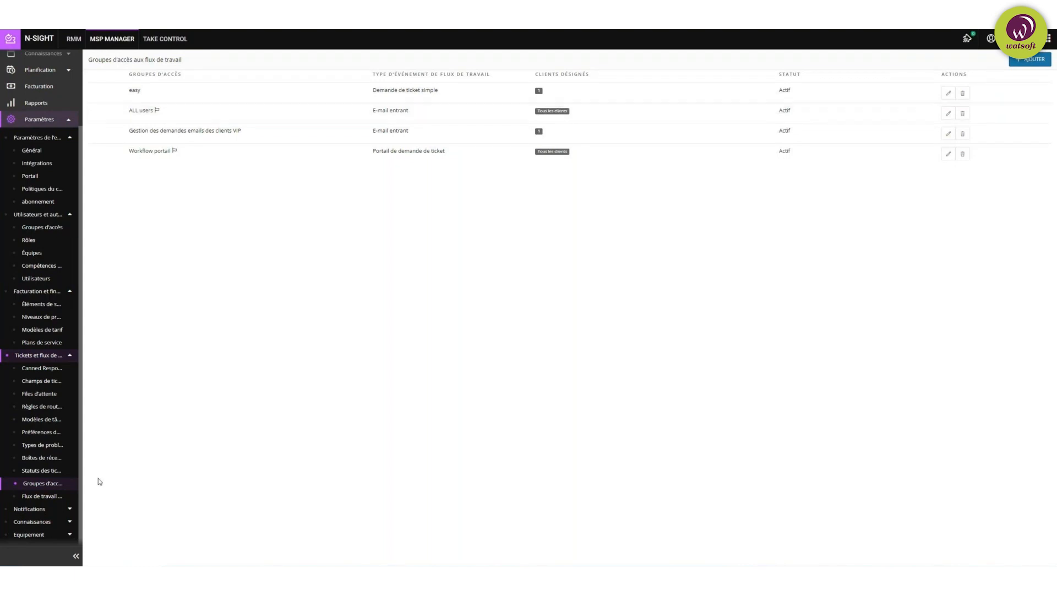
click(40, 497)
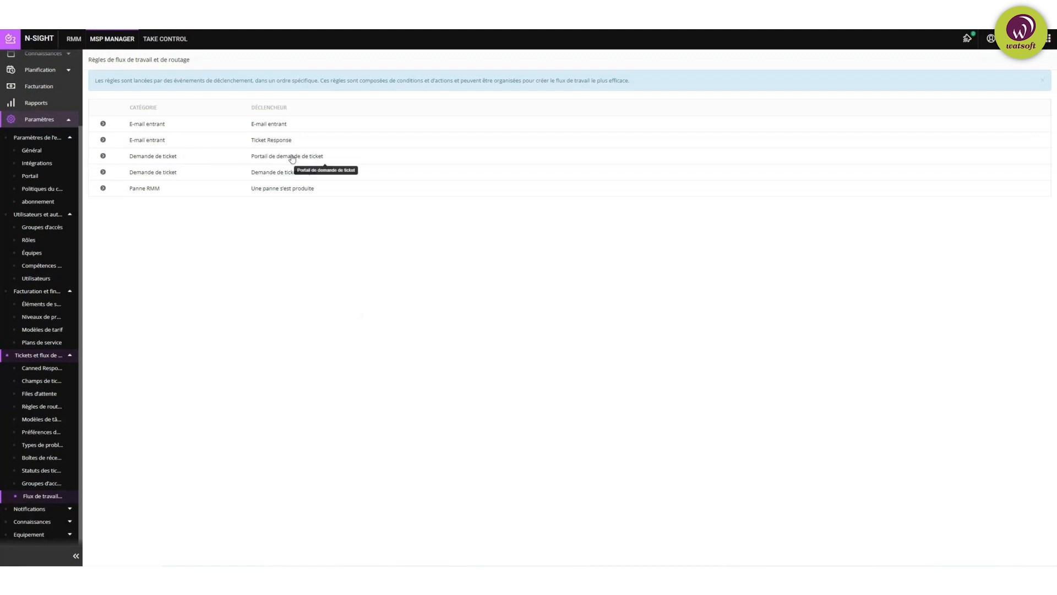
Step: Expand the Demande de ticket portal trigger's six rules and begin a new rule for it
click(172, 157)
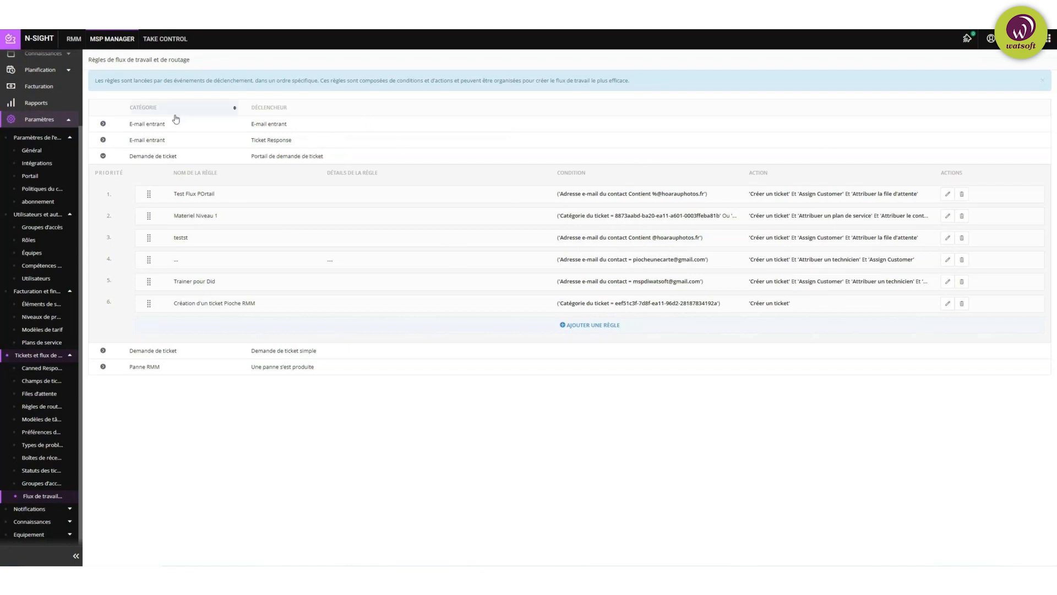
click(600, 329)
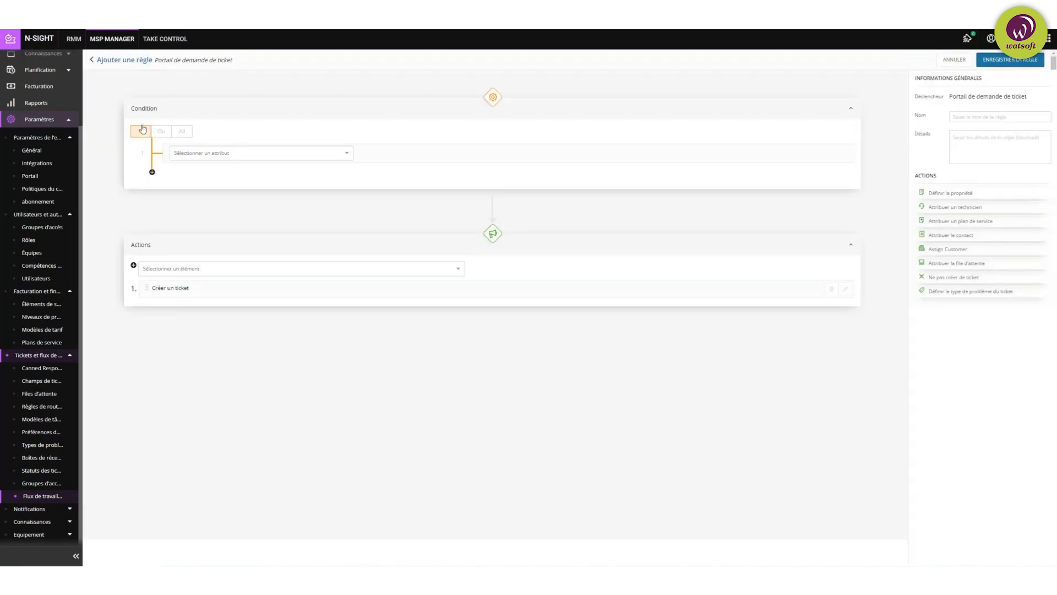
Step: Set the new rule's condition to Lieu du contact = Magasin Paris
click(259, 154)
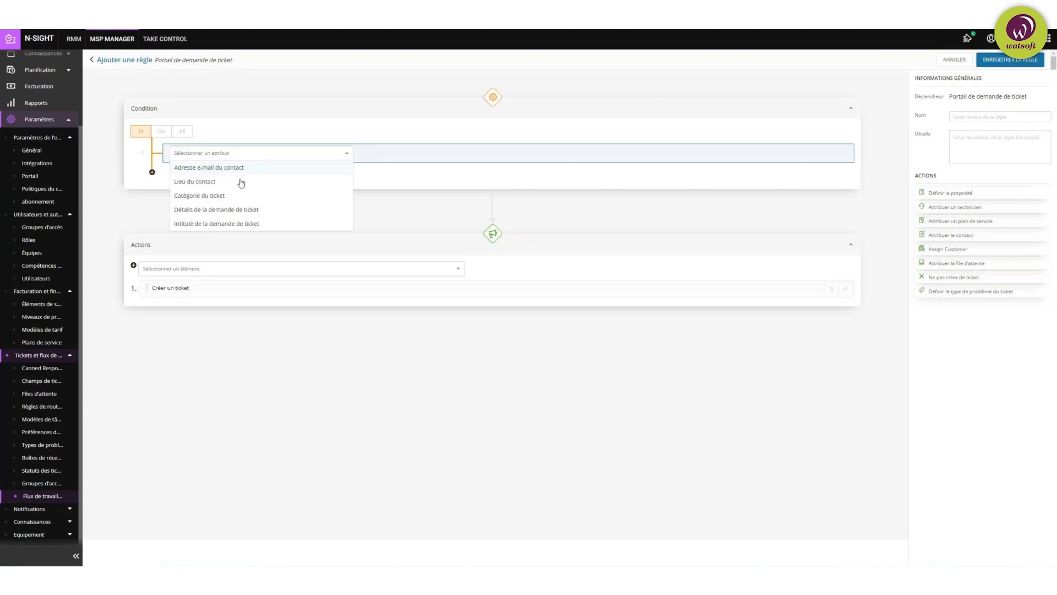
click(208, 182)
click(529, 158)
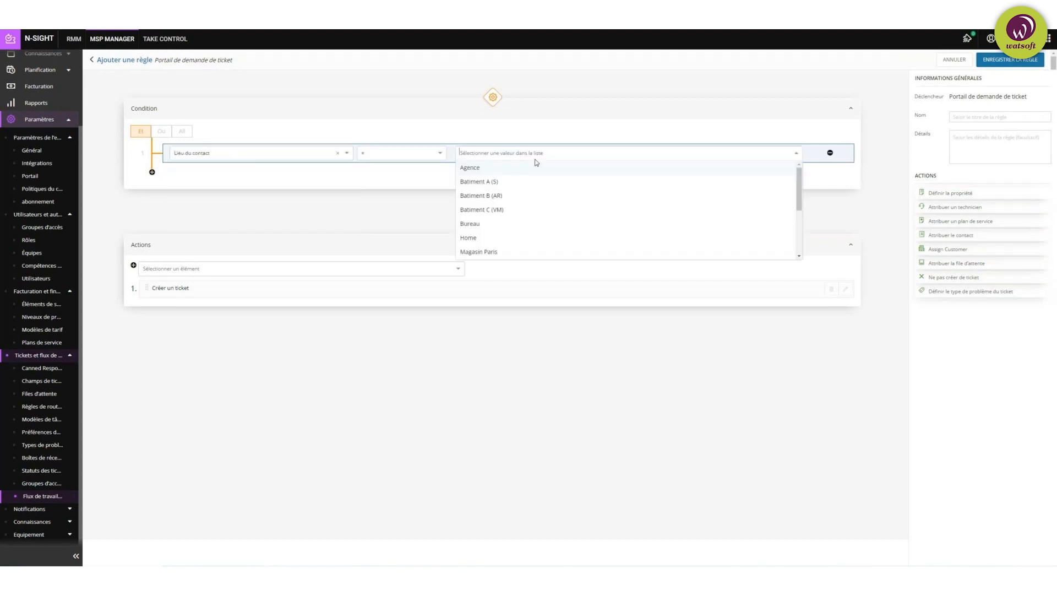
scroll(504, 209, down, 3)
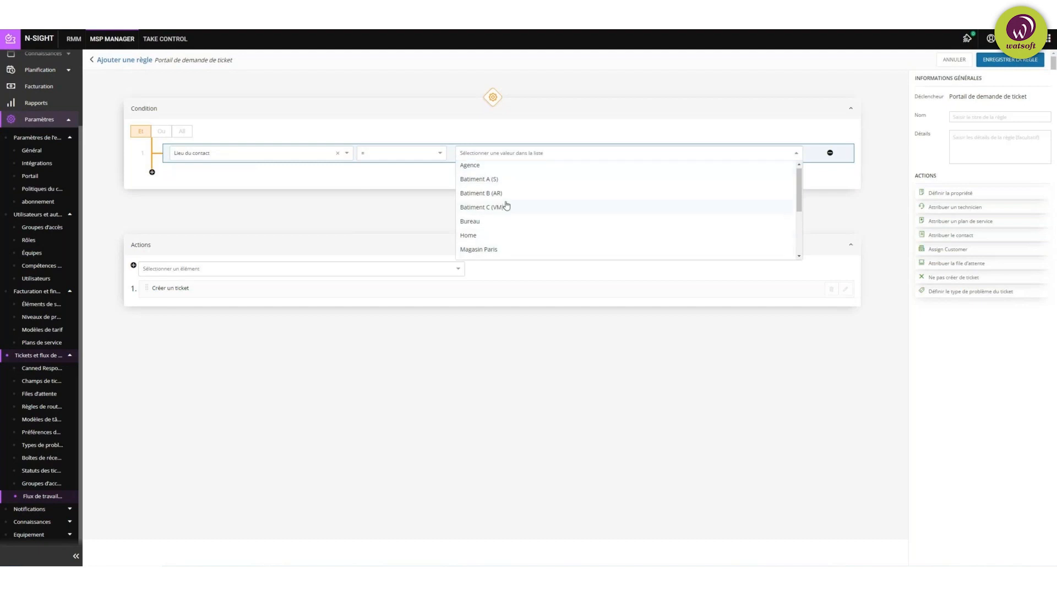
click(498, 171)
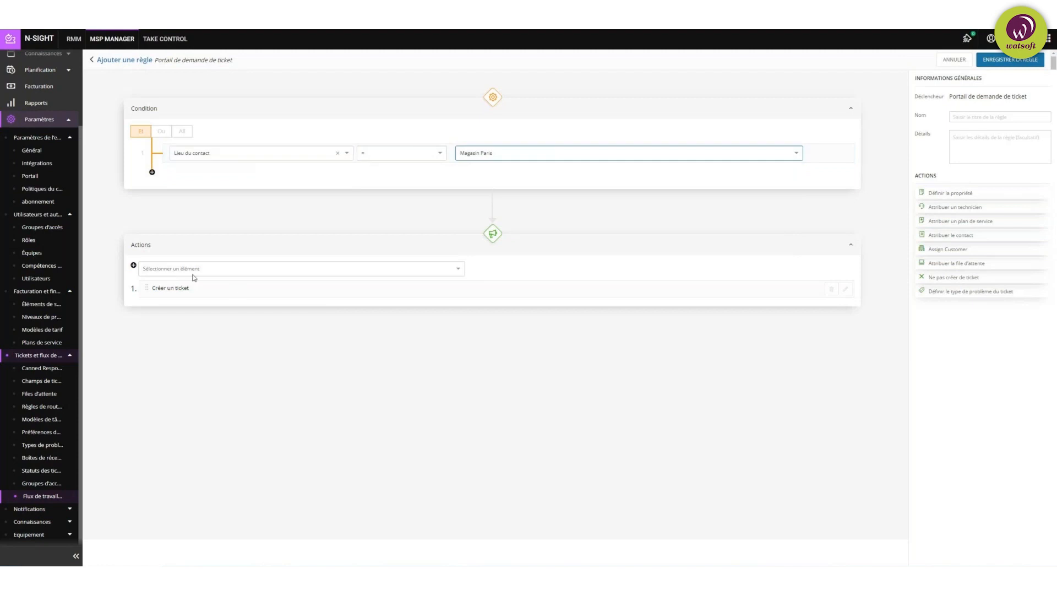
Step: Look through the rule's possible actions without picking one, then head to Paramètres de notification
click(215, 267)
click(219, 241)
click(207, 271)
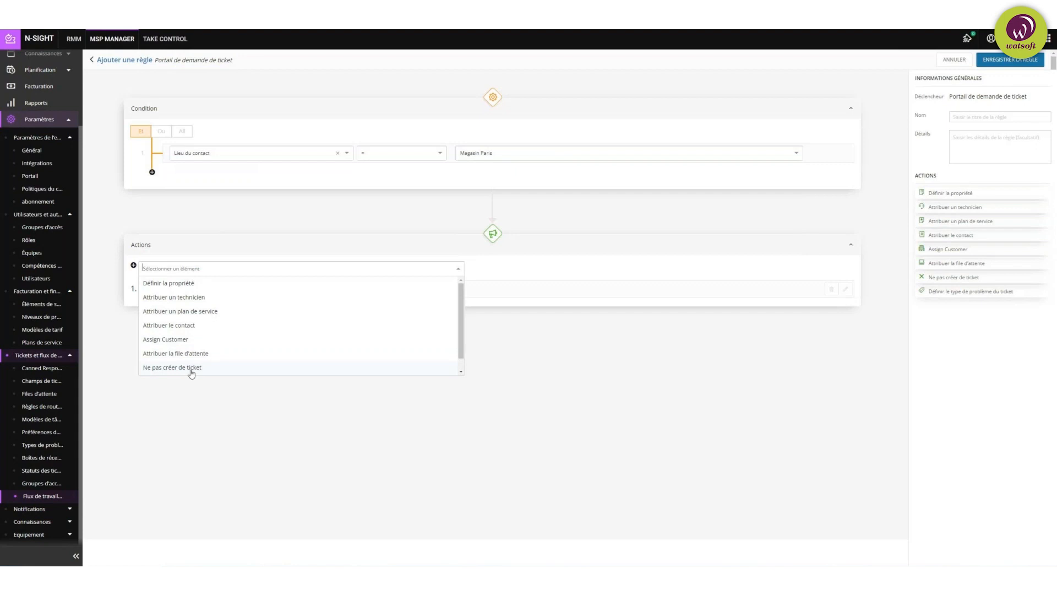
click(617, 388)
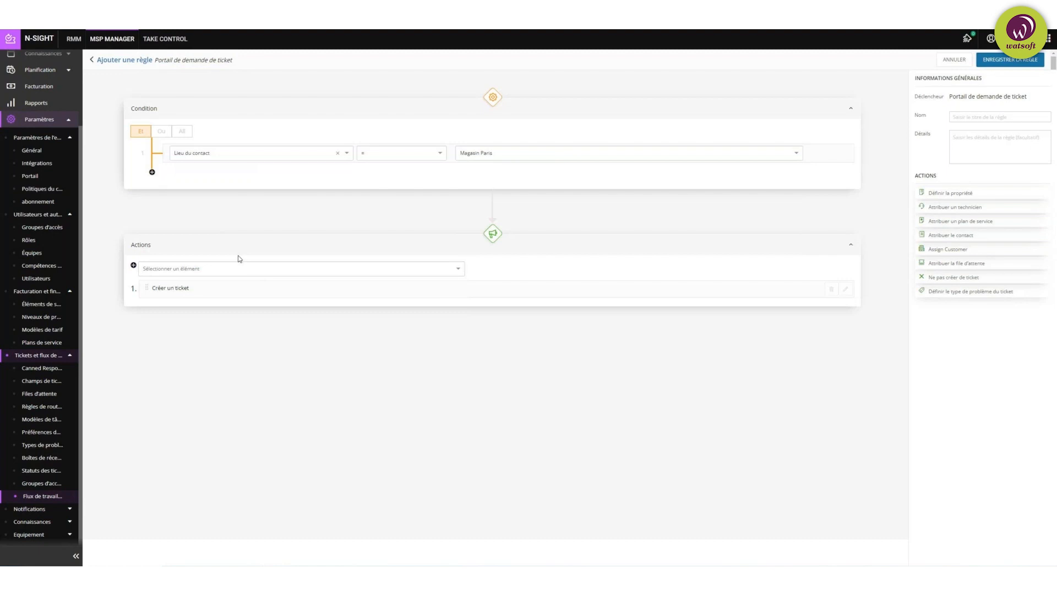
click(50, 510)
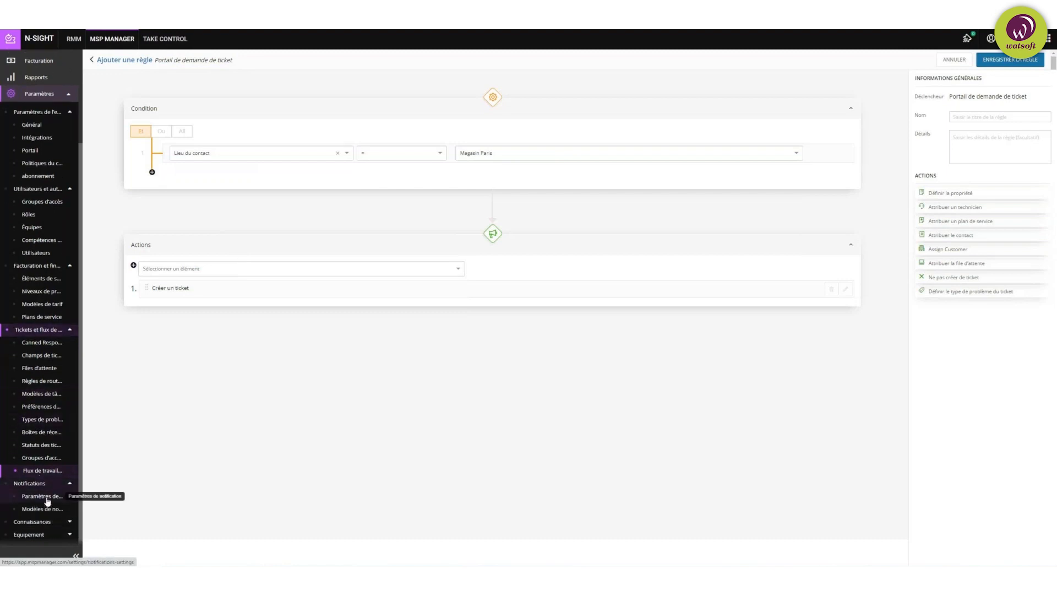
click(47, 499)
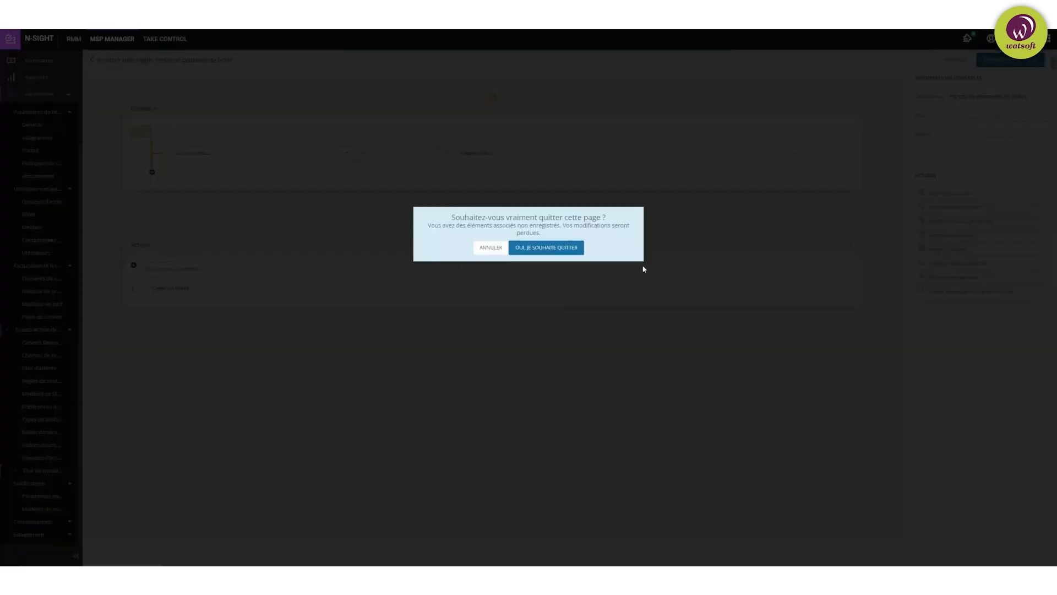
Step: Discard the unsaved rule and review who is notified for received, created and assigned tickets
click(547, 247)
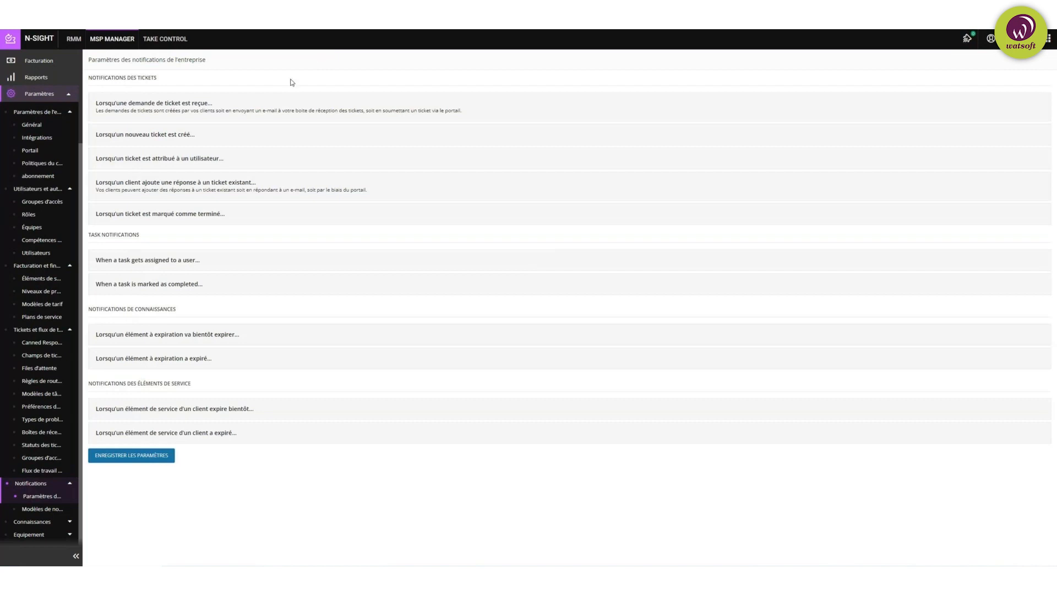
click(265, 111)
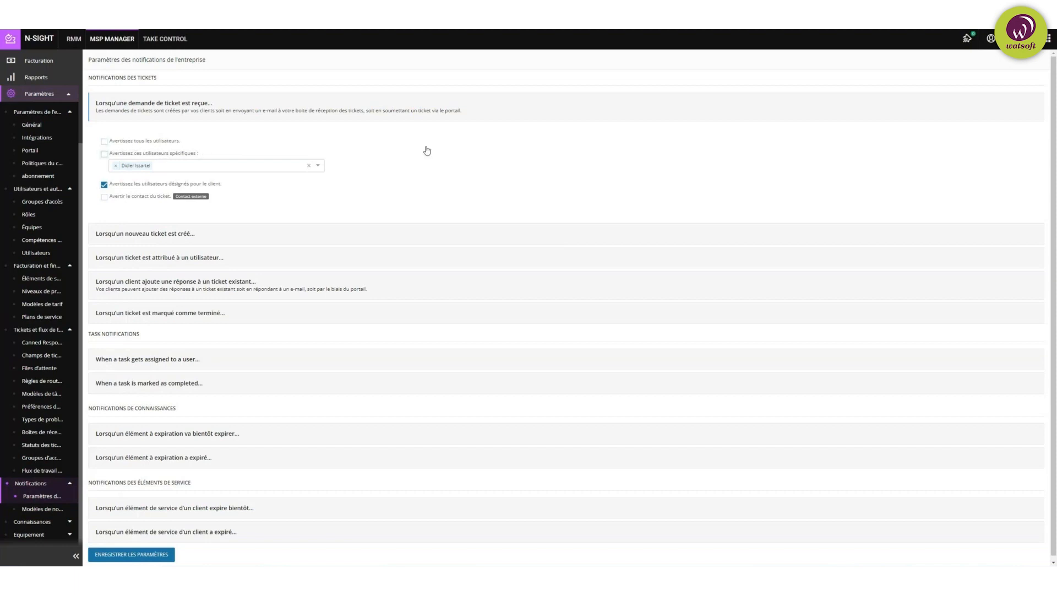
click(258, 235)
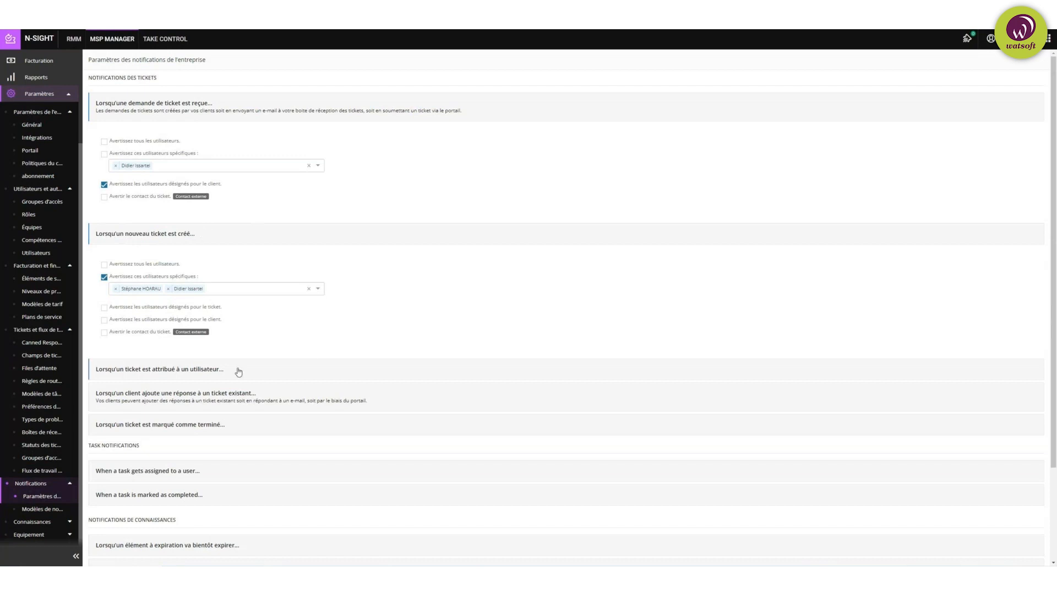
scroll(238, 372, down, 1)
click(242, 330)
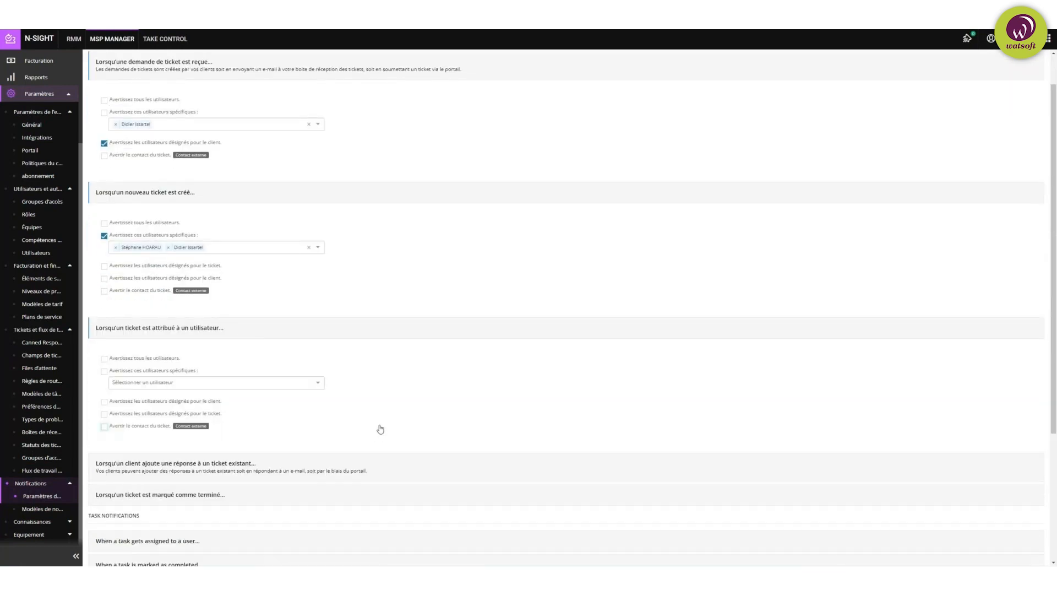
scroll(609, 207, down, 2)
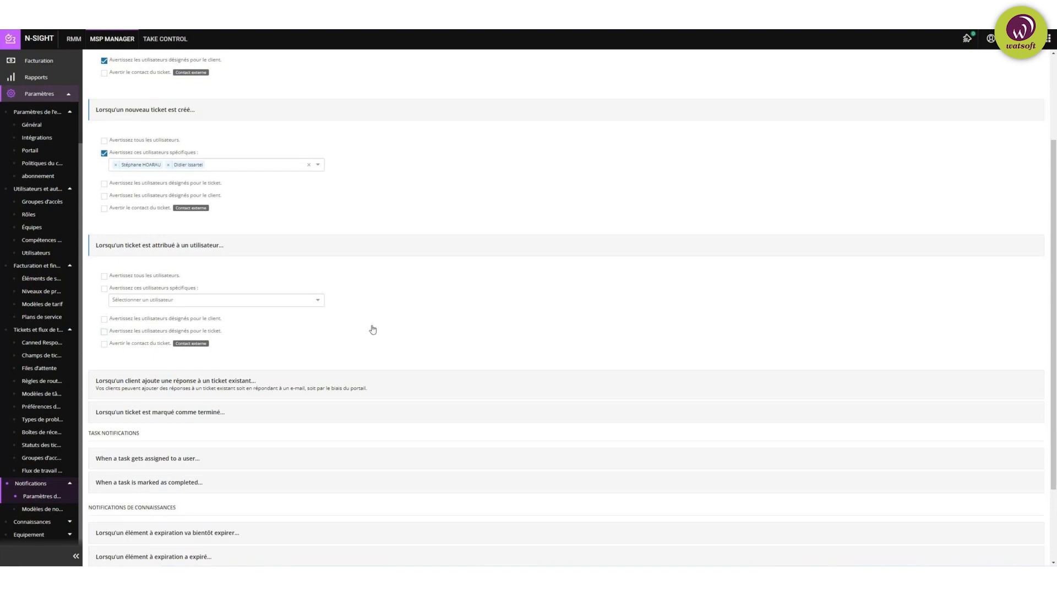
scroll(372, 302, down, 3)
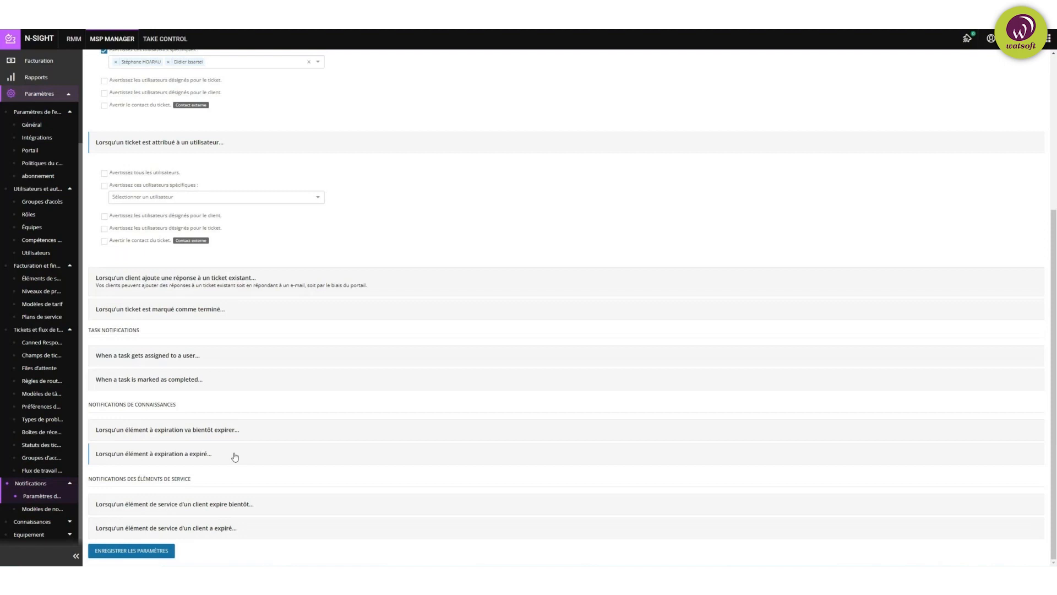
click(42, 508)
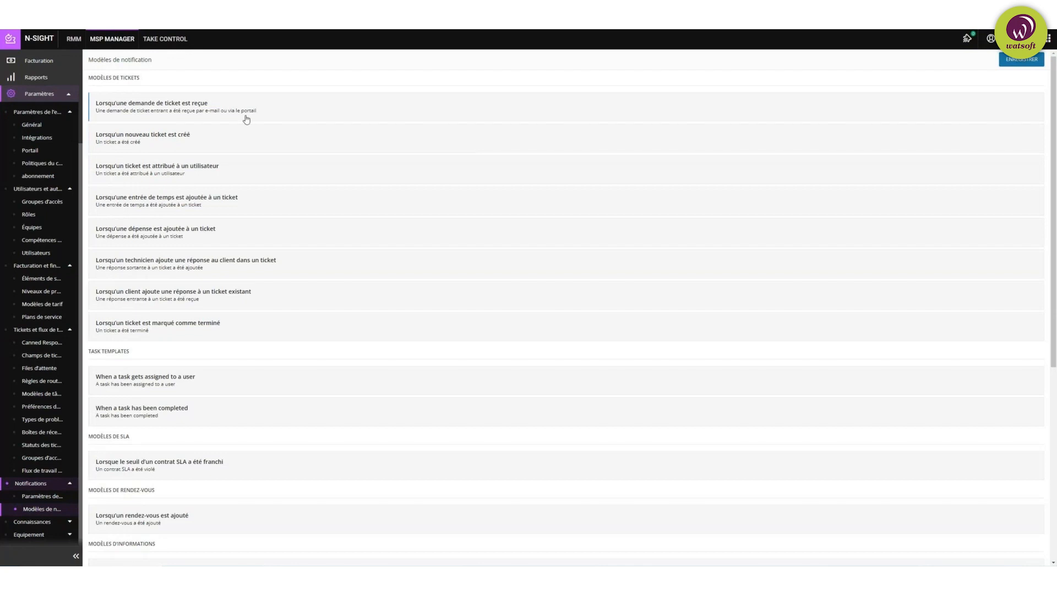
Step: Preview the French Html template for new ticket creation, then close the preview
click(251, 145)
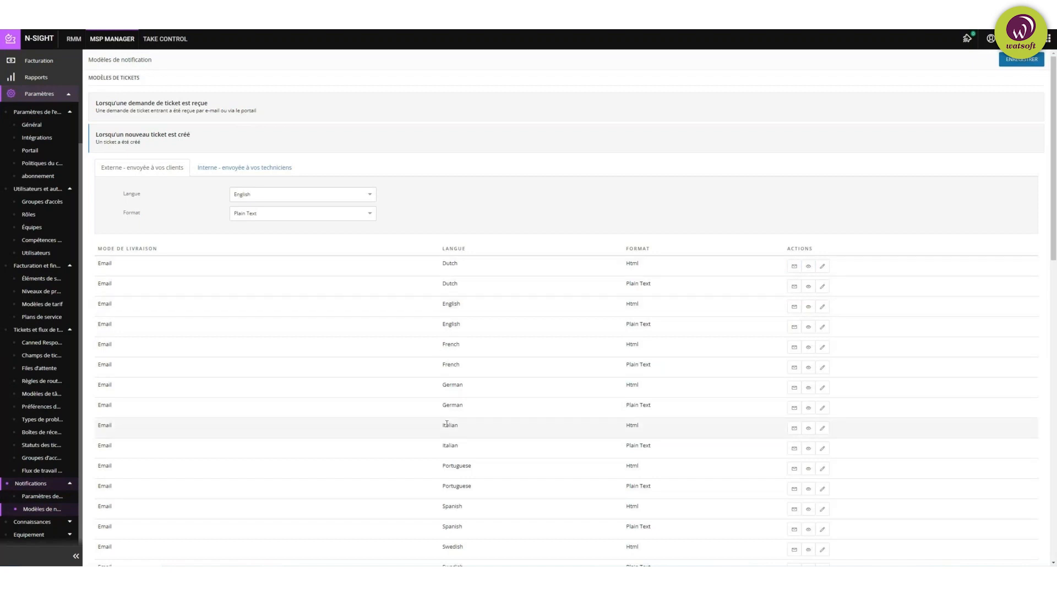
click(808, 347)
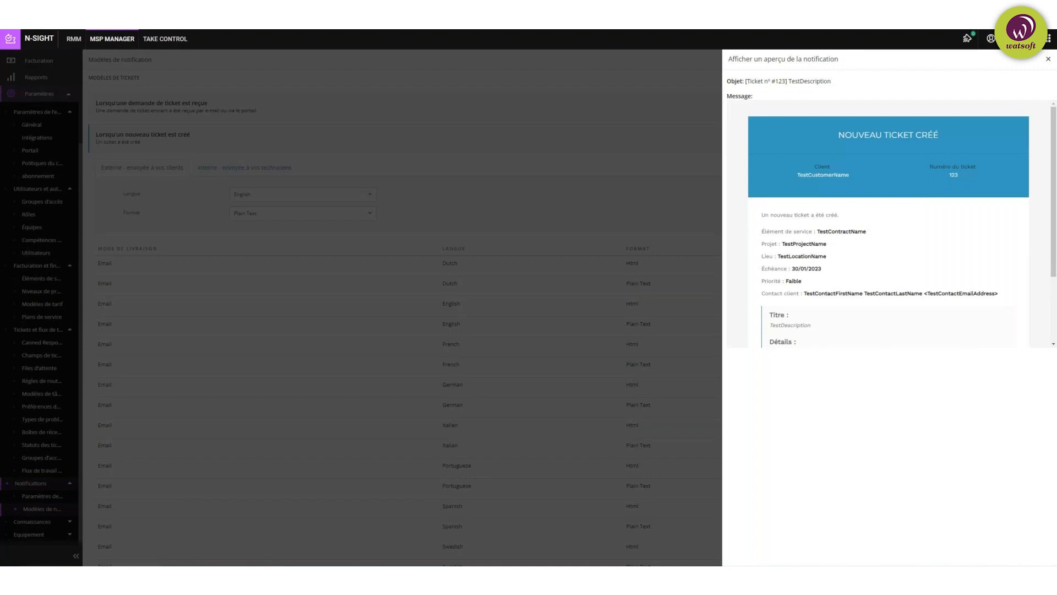
click(1047, 61)
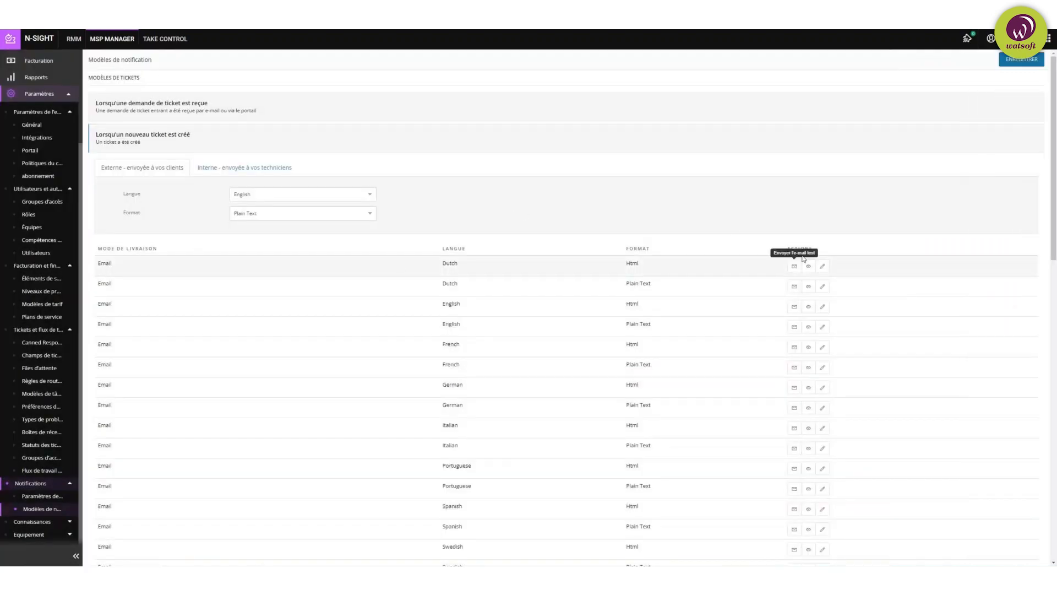
Step: Open the Dutch HTML new-ticket template, scroll its HTML body code, and expand Connaissances
click(822, 267)
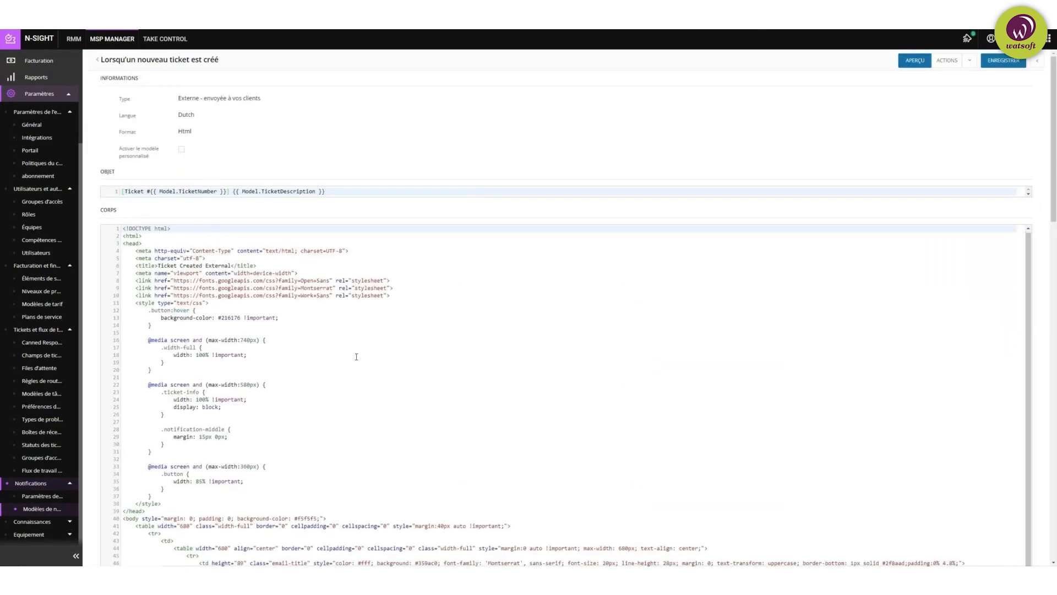
scroll(356, 356, down, 1)
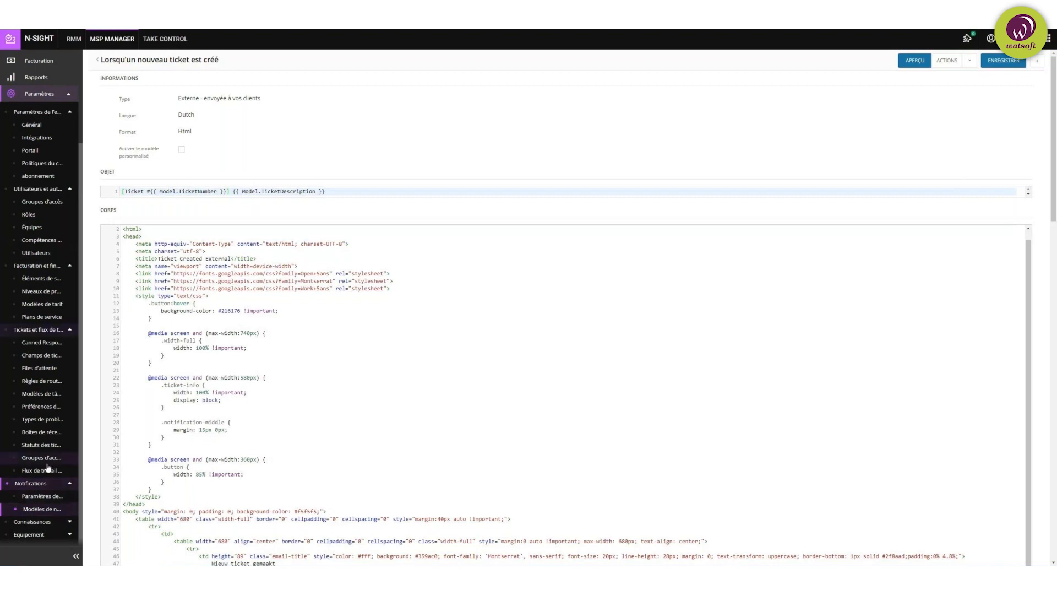
click(68, 524)
scroll(33, 514, down, 1)
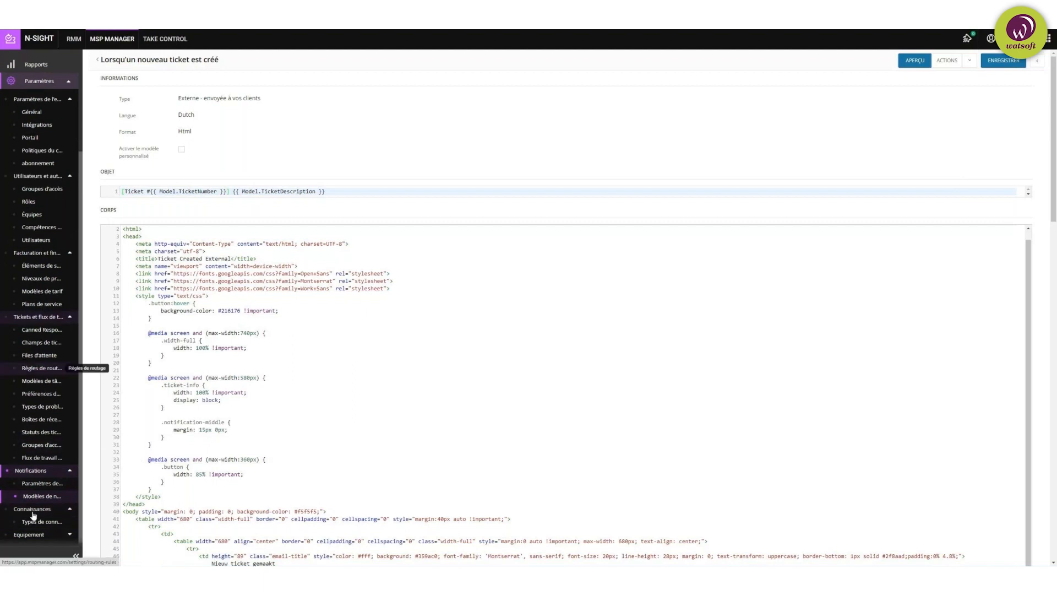
Step: Start a new knowledge type named Photo under Types de connaissances
click(34, 521)
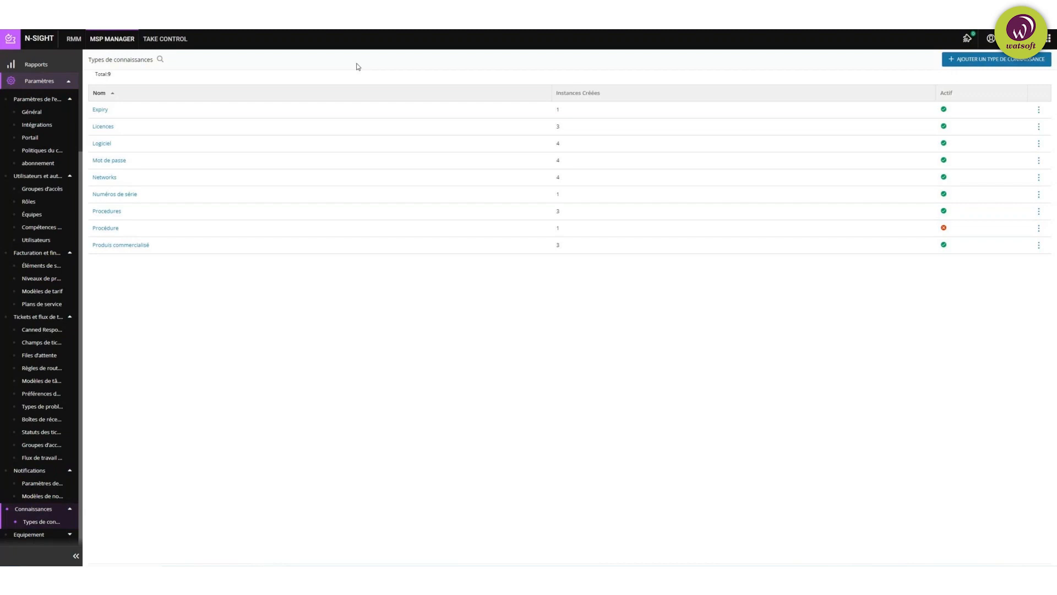
click(985, 65)
click(975, 110)
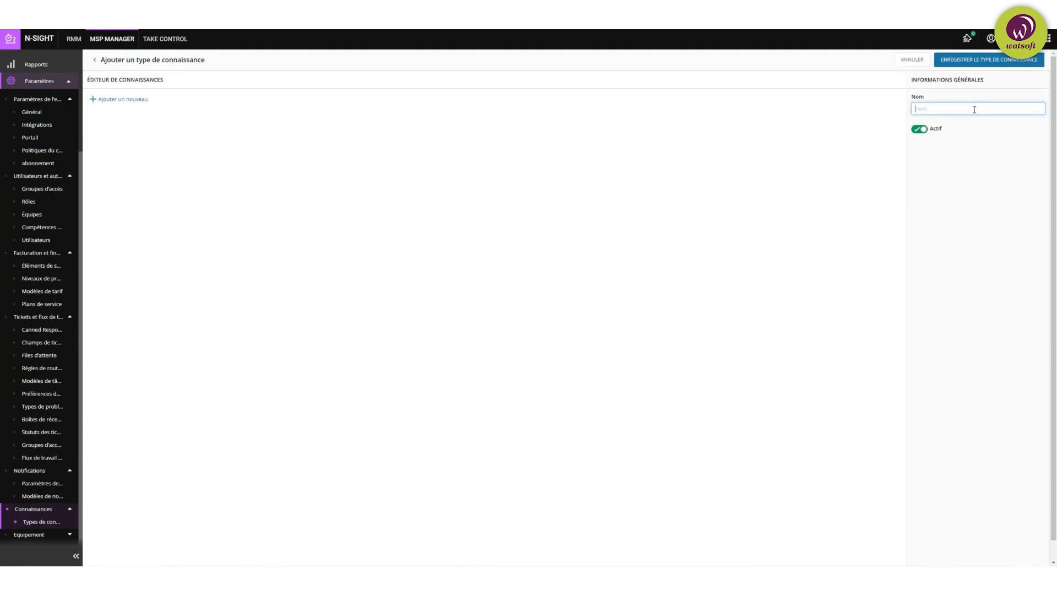
text(Photo)
click(802, 175)
Step: Look at the field types for a new Photo field, then cancel without adding one
click(134, 104)
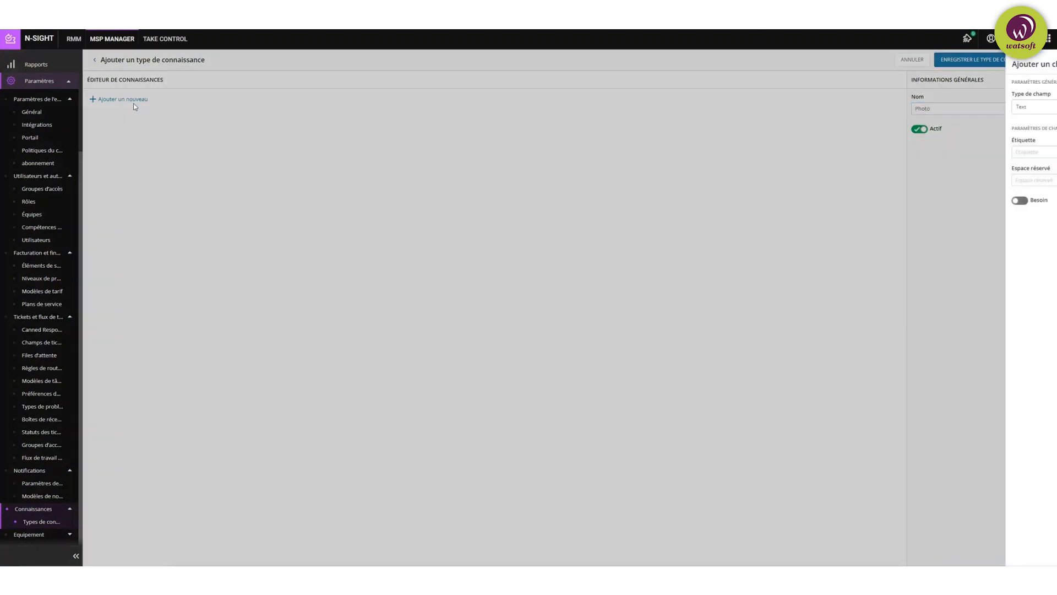
click(911, 107)
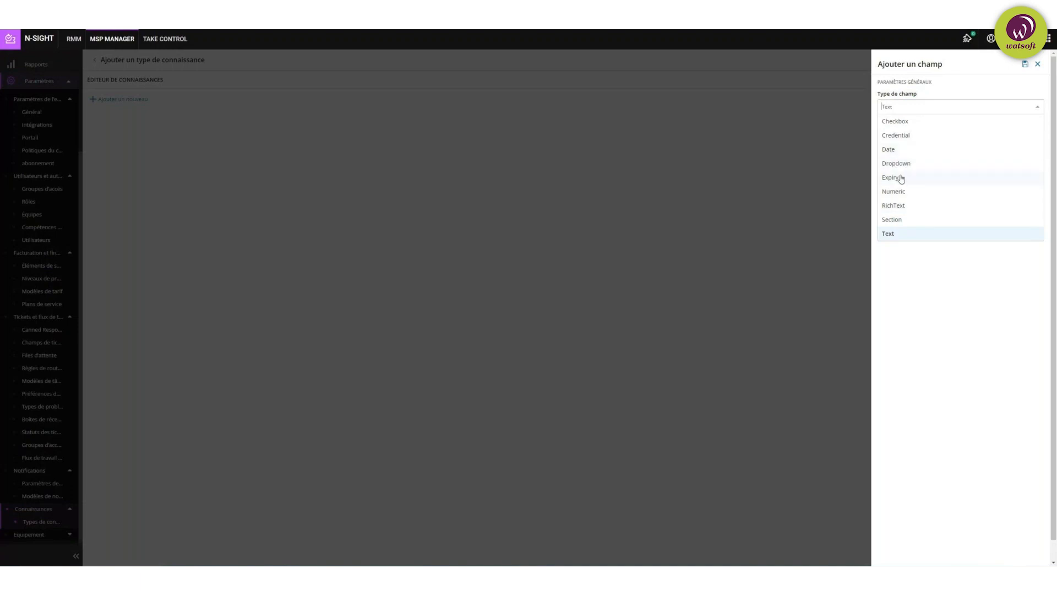
click(684, 137)
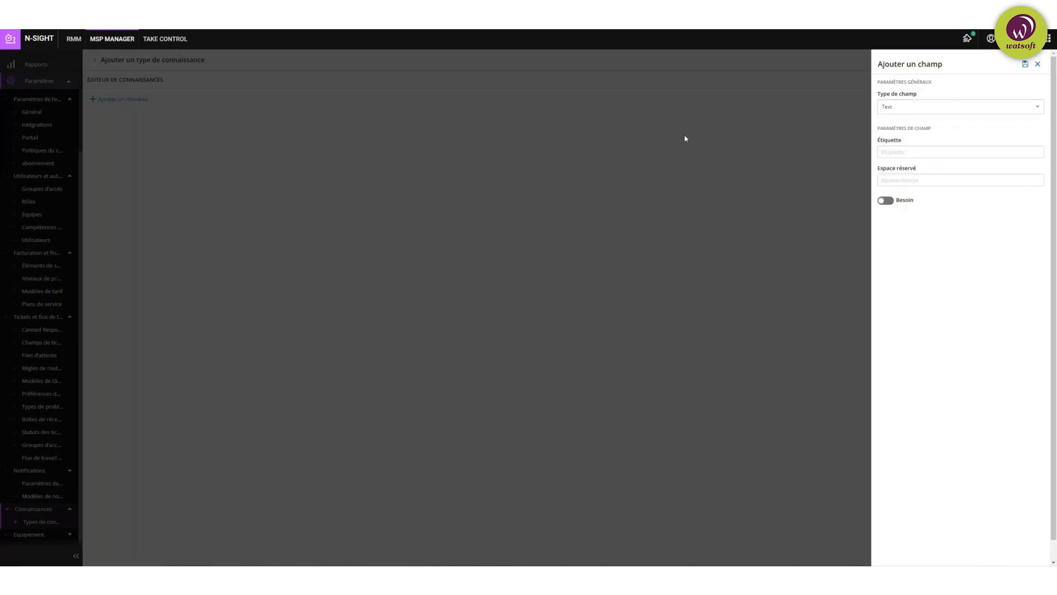
click(1038, 64)
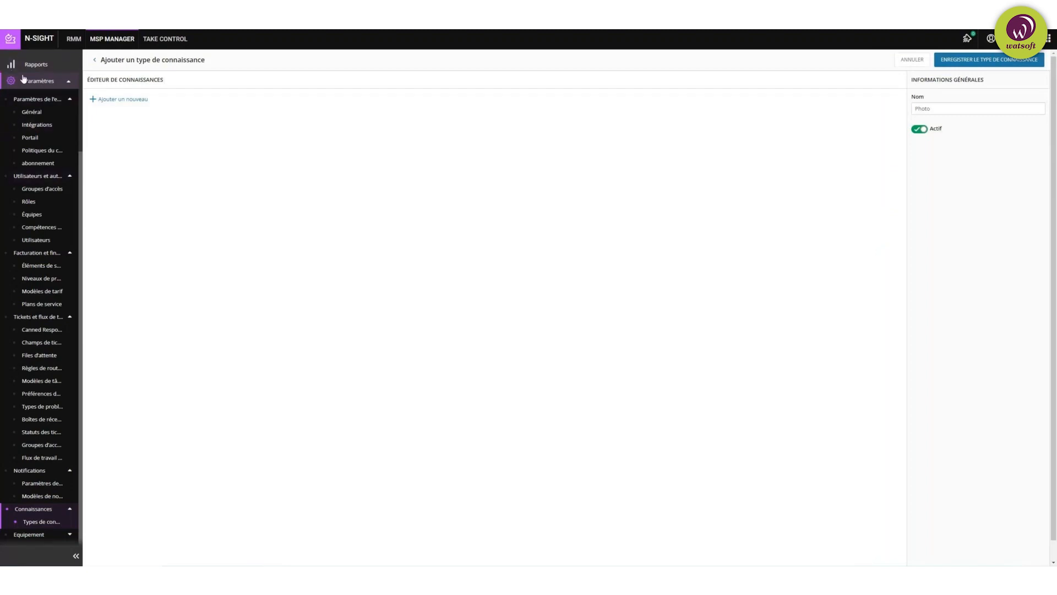
Step: Expand the knowledge section and the Equipement settings group in the sidebar
scroll(11, 74, up, 3)
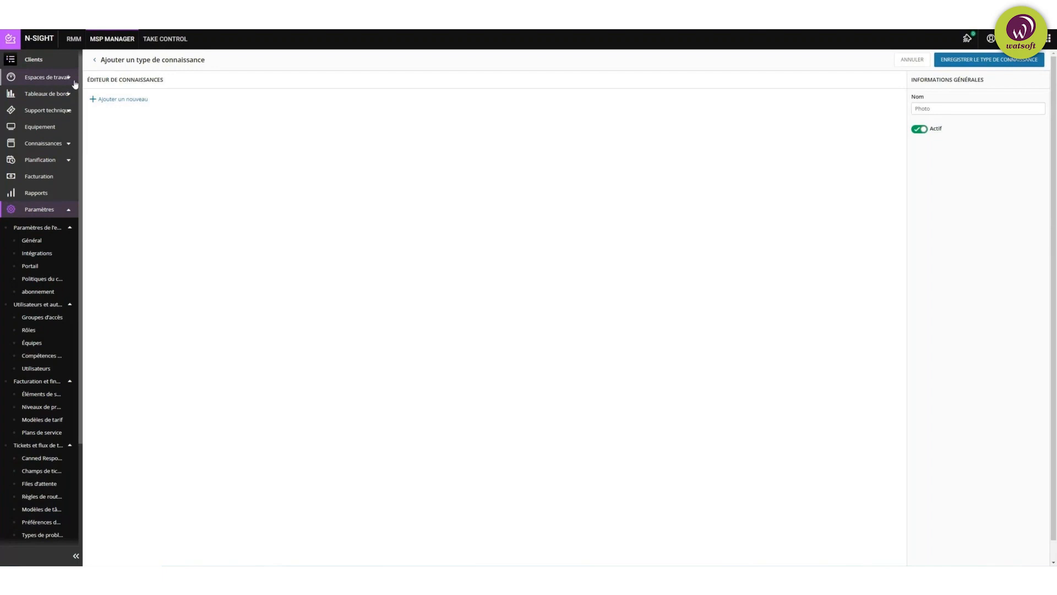
click(68, 144)
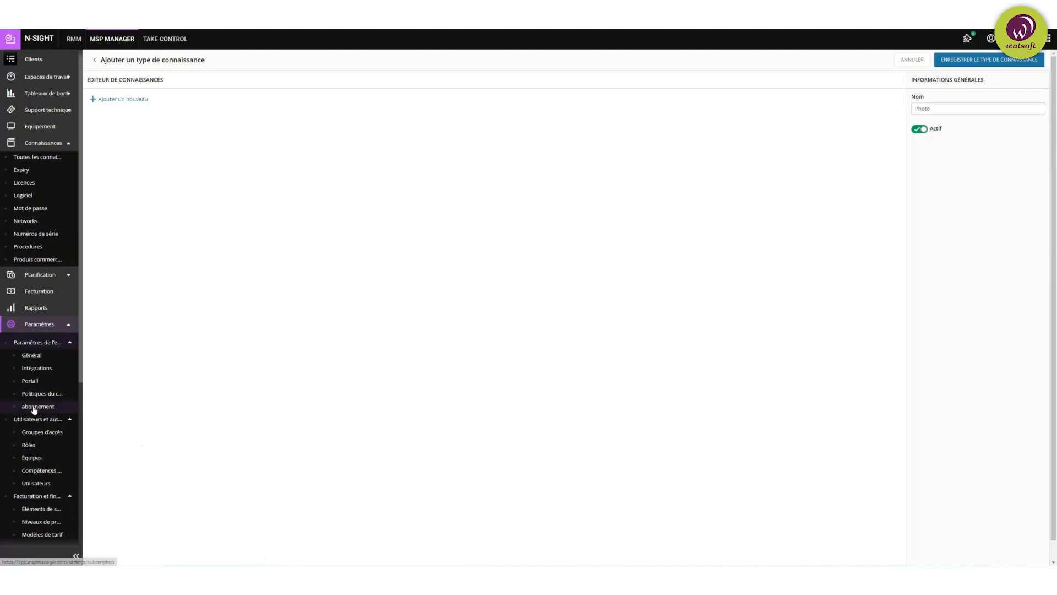
scroll(35, 408, down, 2)
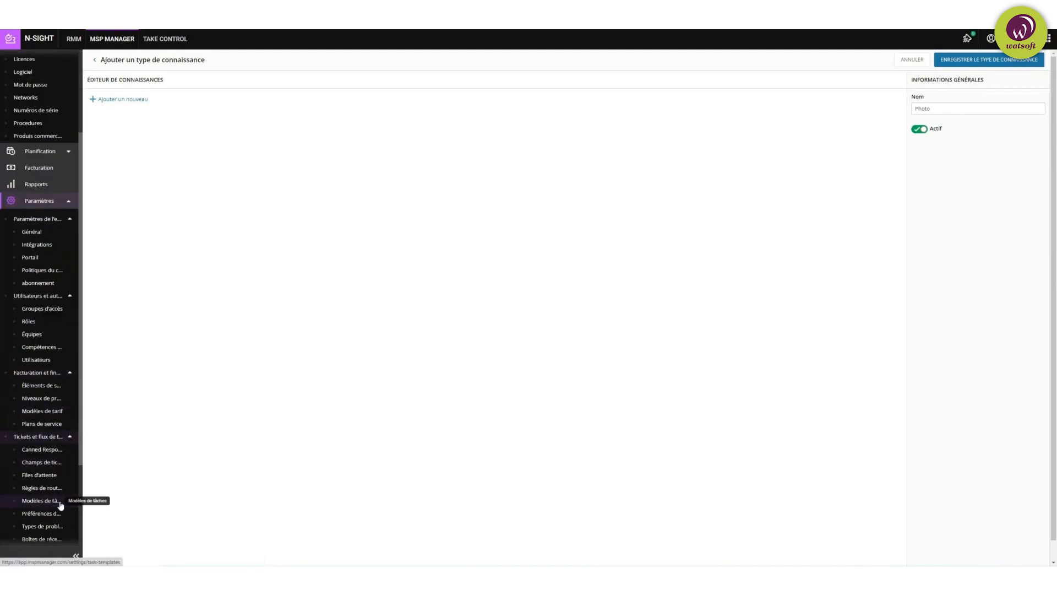
scroll(52, 474, down, 2)
click(65, 534)
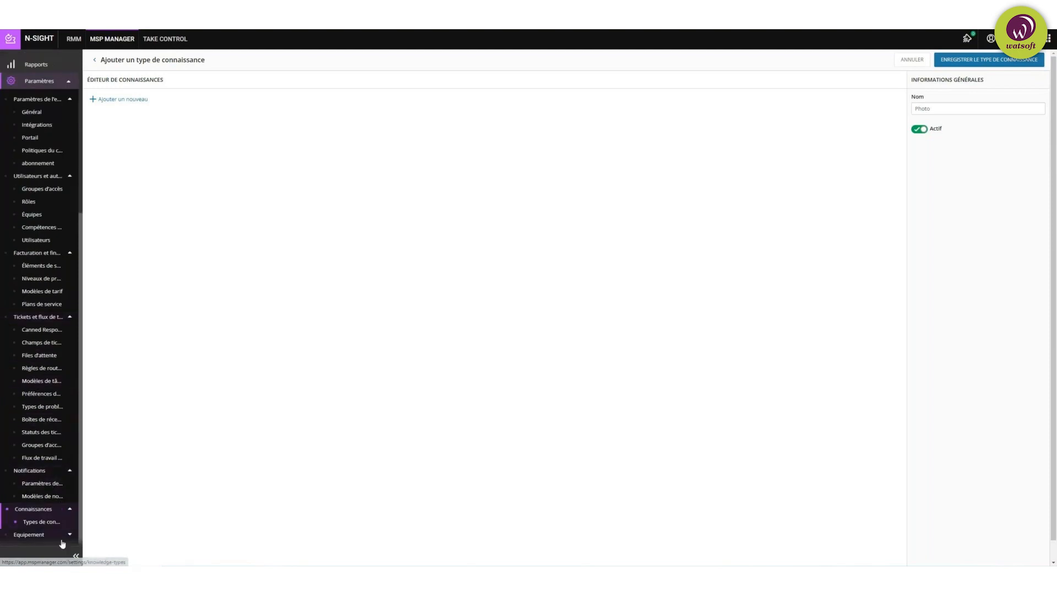
scroll(33, 406, down, 1)
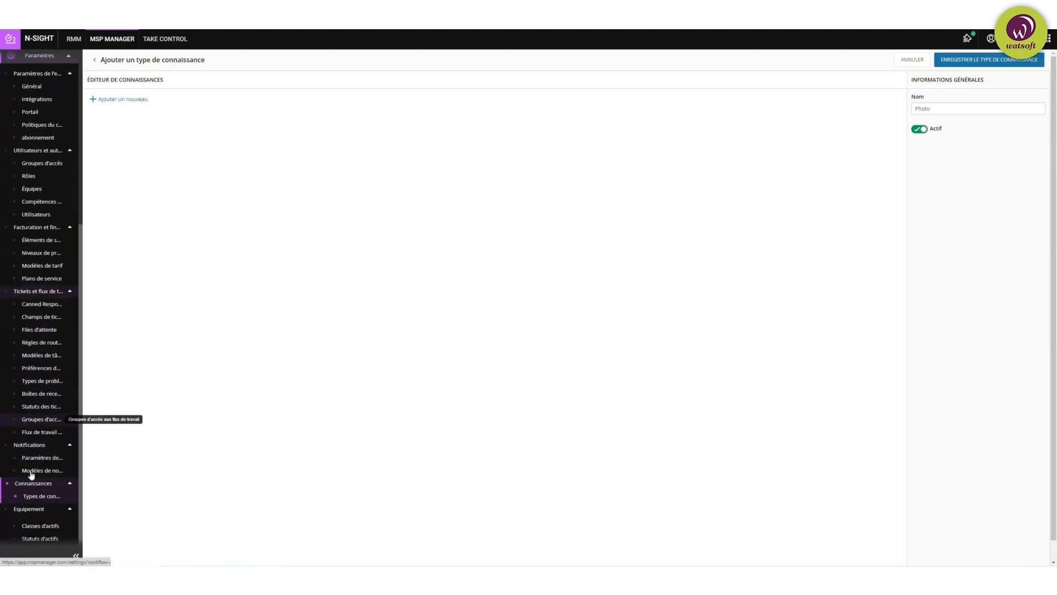
Step: View the asset classes list, then the asset statuses Actif and Inactif
click(47, 529)
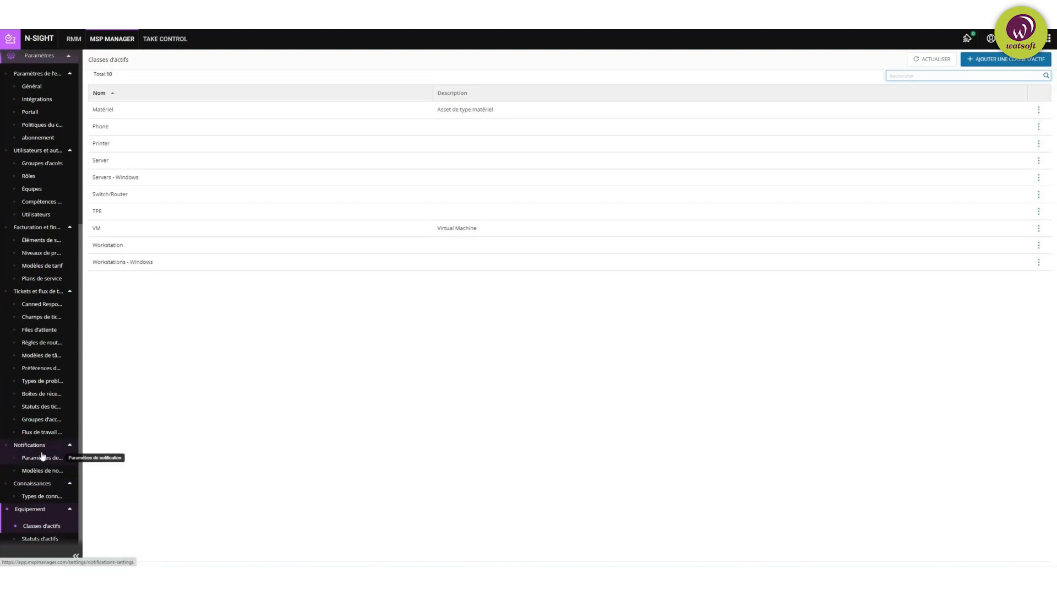
click(40, 540)
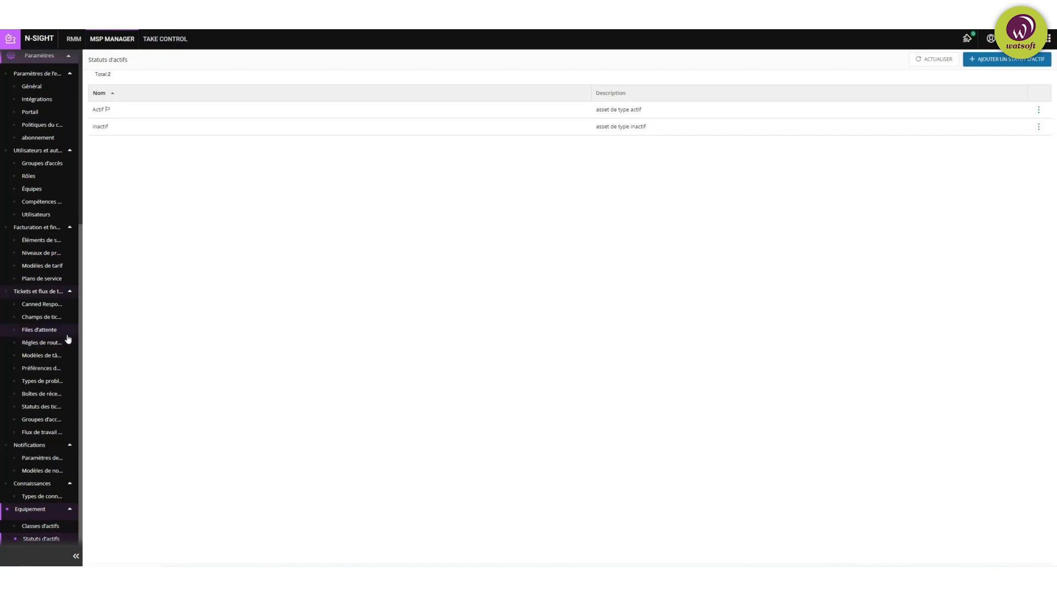
Step: Collapse Equipement, Utilisateurs et autorisations, Tickets et flux, Facturation et finances, and Paramètres
click(66, 508)
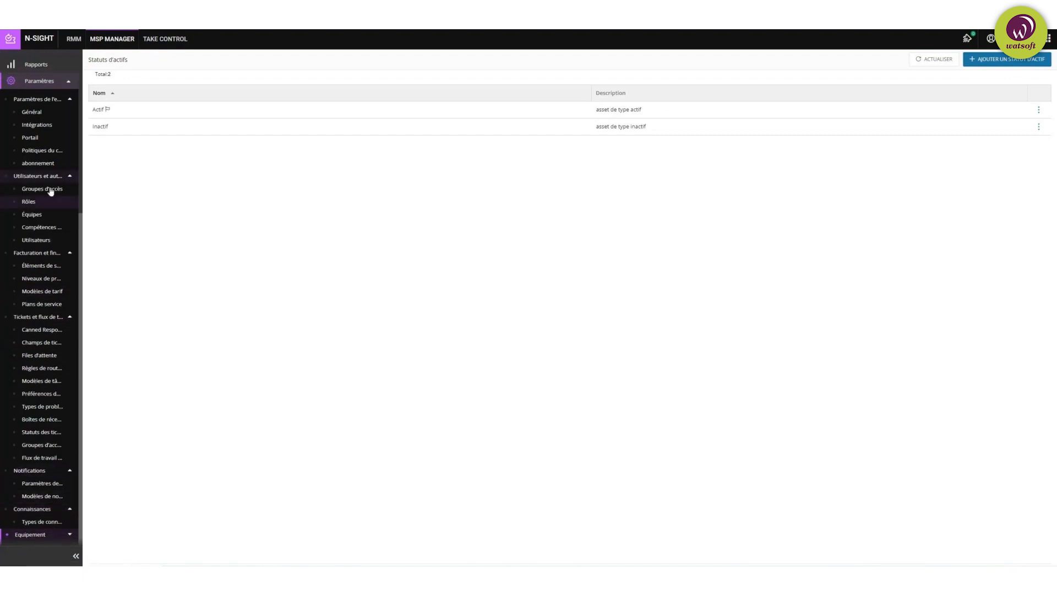
click(66, 177)
click(69, 318)
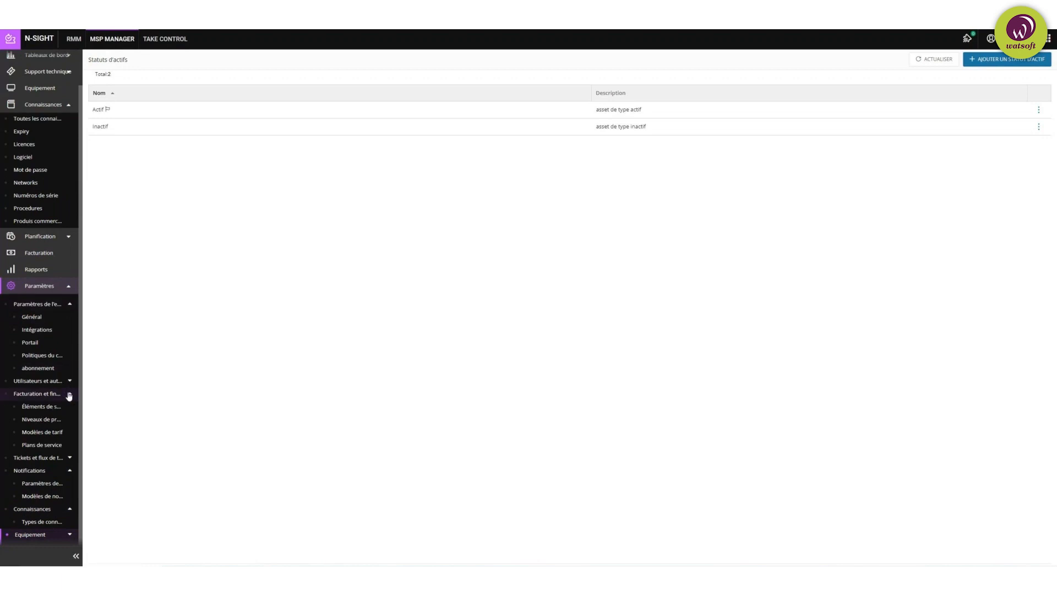
click(69, 393)
click(71, 325)
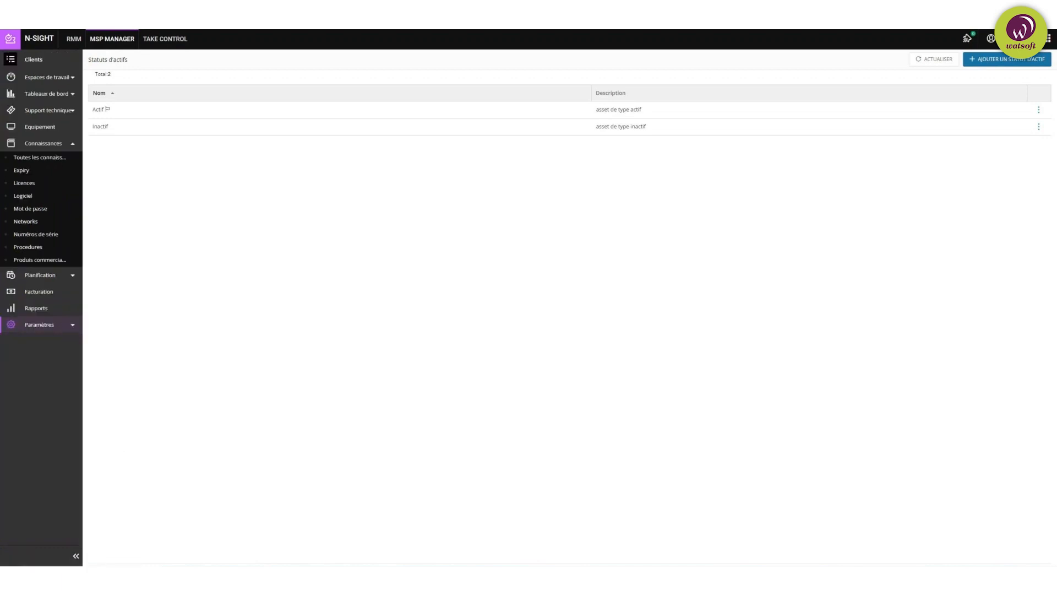
Step: Open the ticket report and filter it to one assigned technician and client Pioche
click(45, 314)
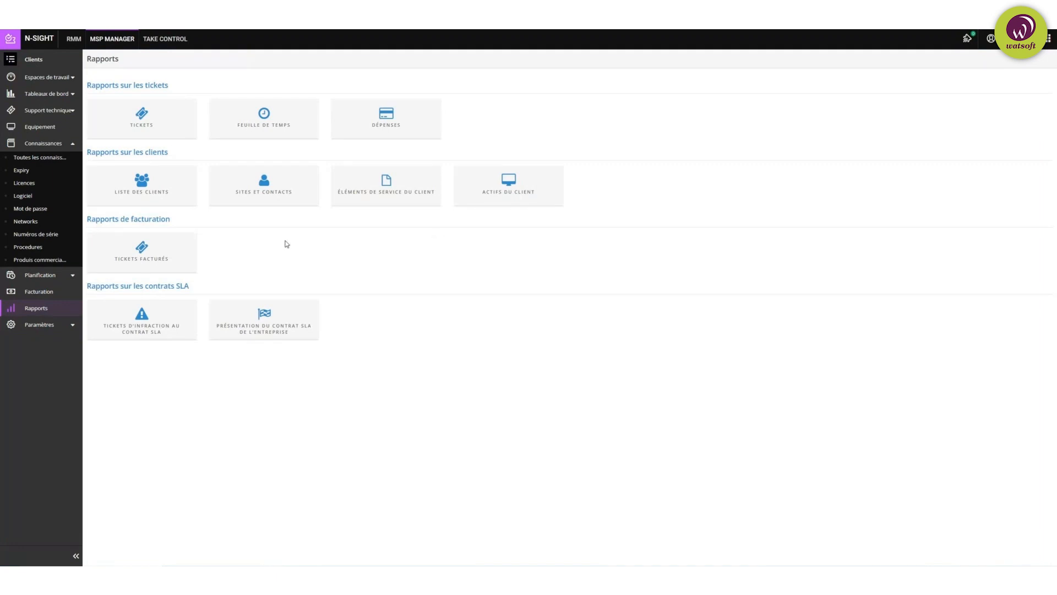
click(145, 116)
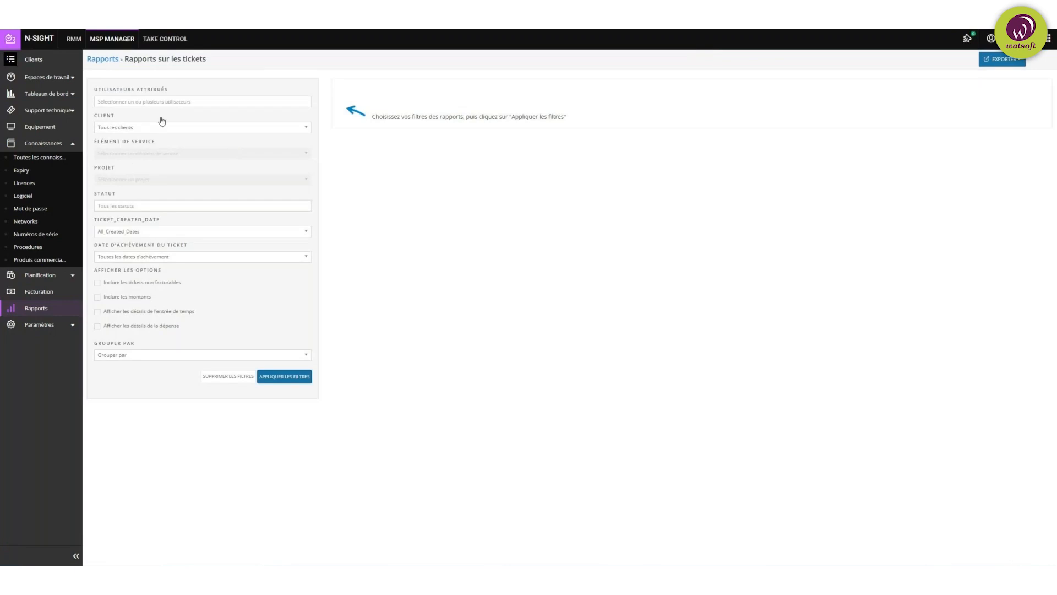
click(193, 102)
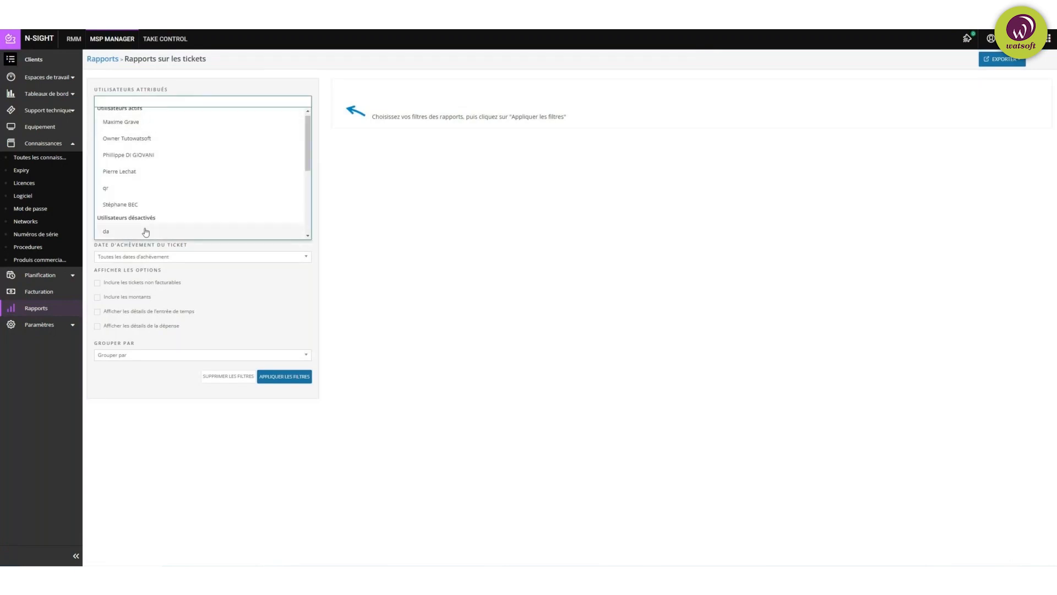
click(124, 128)
click(165, 130)
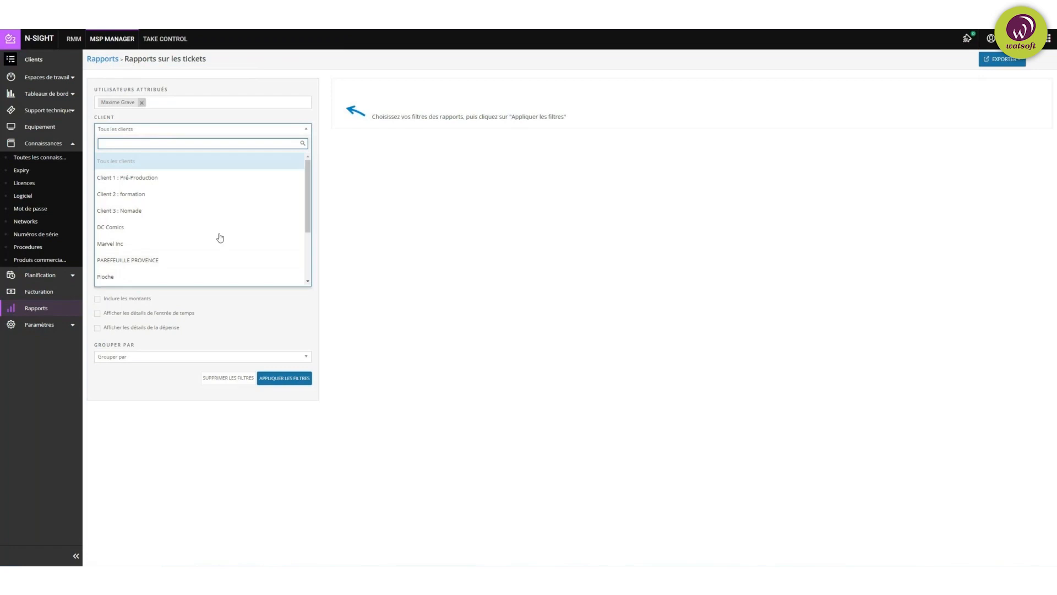
click(127, 277)
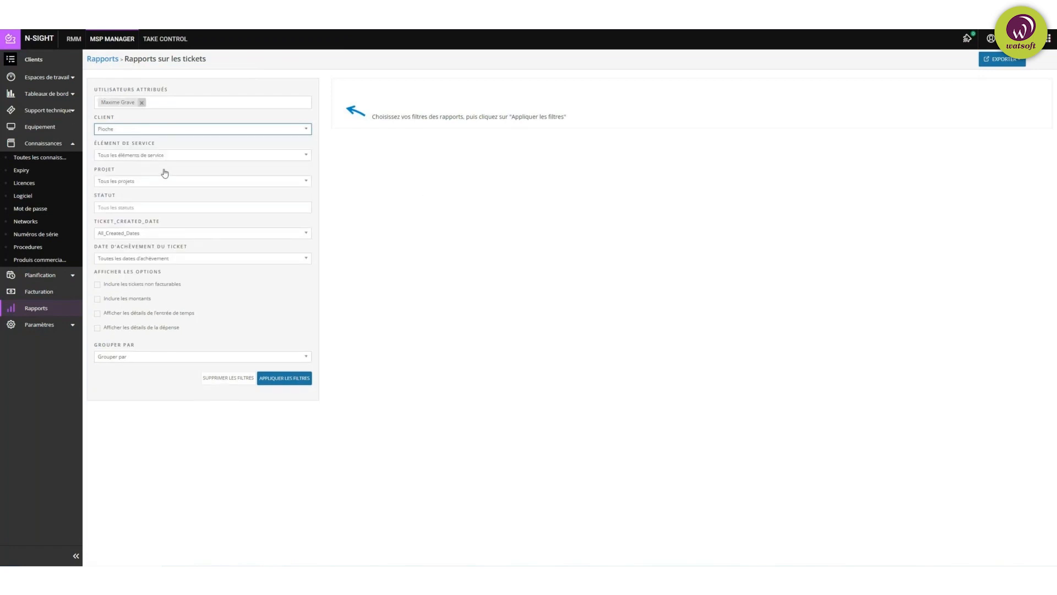
Step: Review the service item and creation date options unchanged, then apply the filters
click(204, 159)
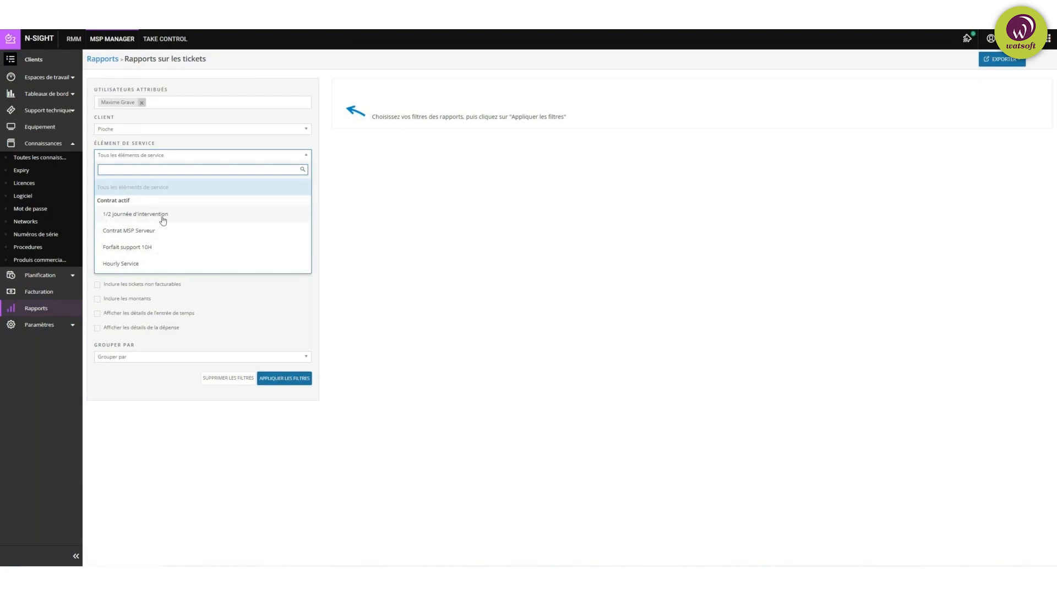
click(449, 248)
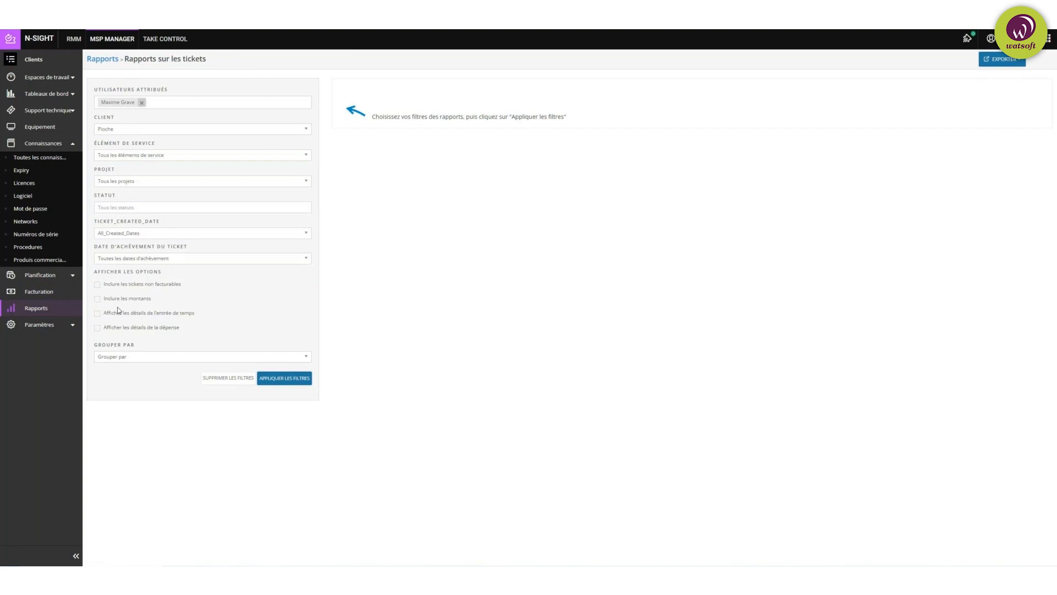
click(157, 236)
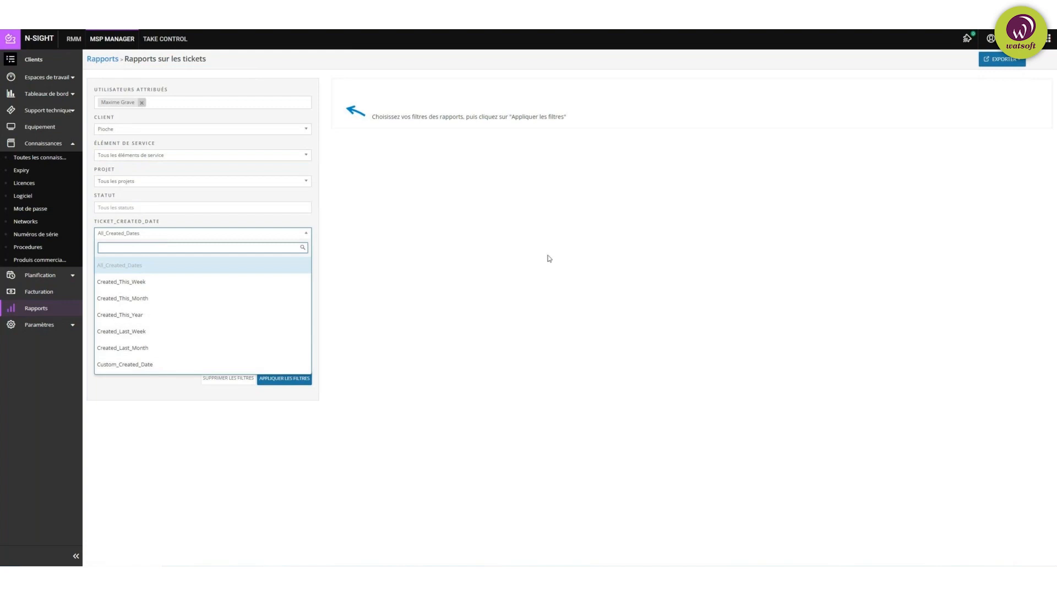
click(471, 261)
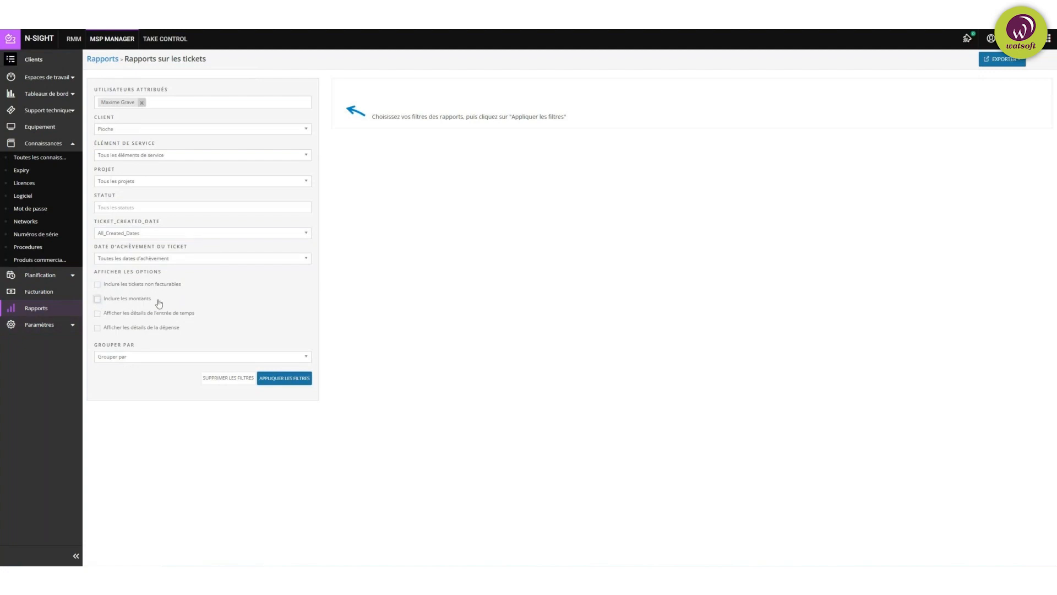
click(259, 380)
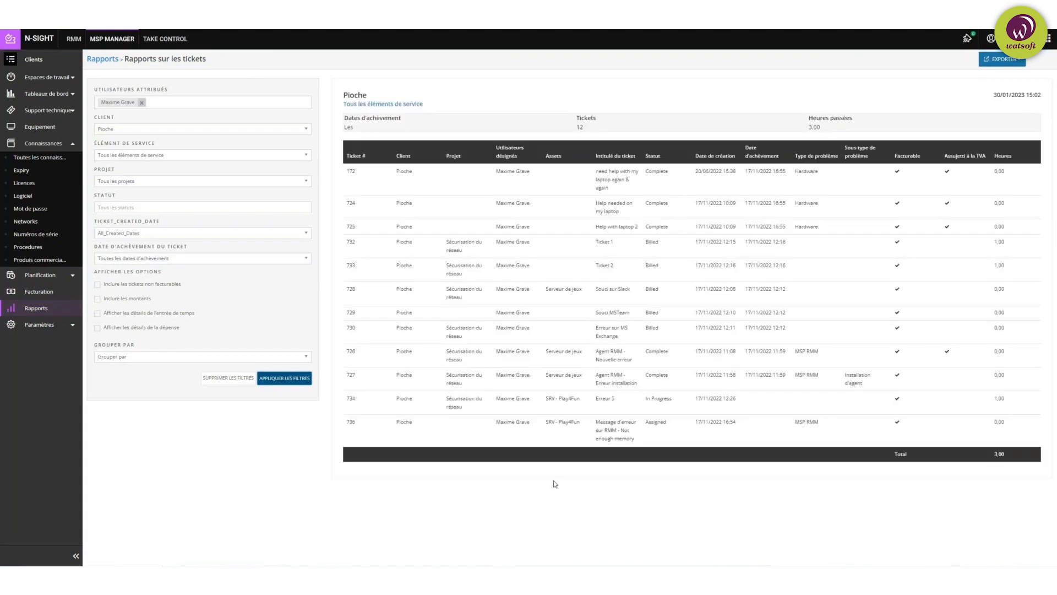
Step: Print the Pioche ticket report to PDF and highlight its rows down to ticket 730
click(1012, 59)
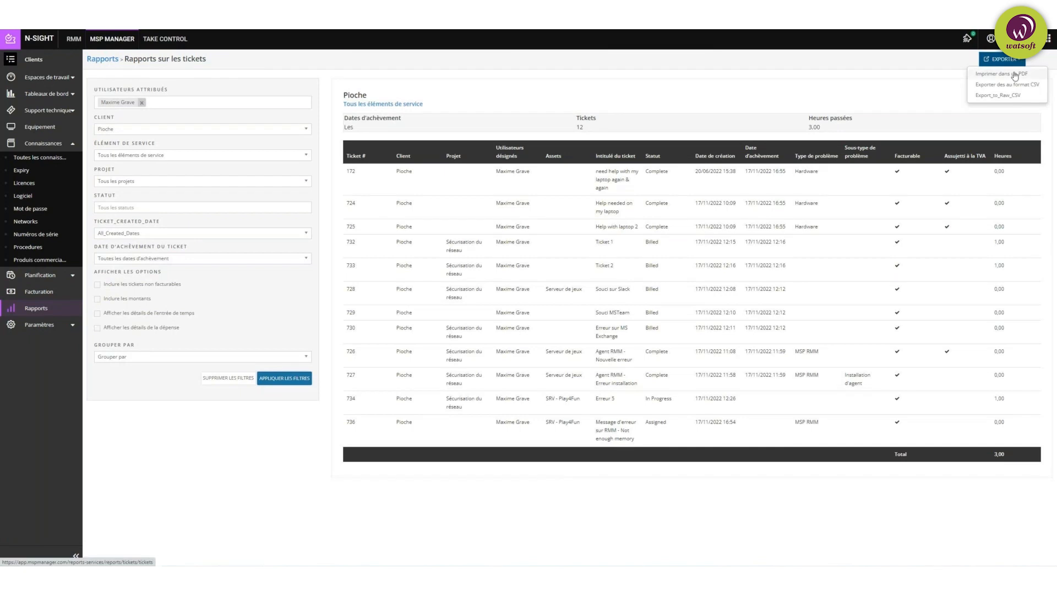
click(1001, 75)
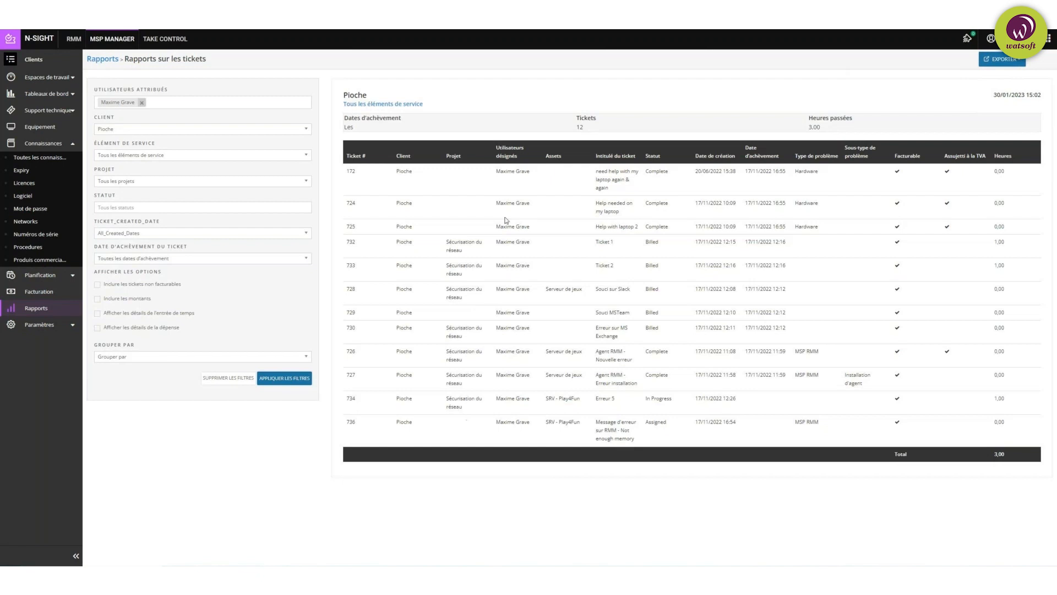
drag(507, 145, 527, 342)
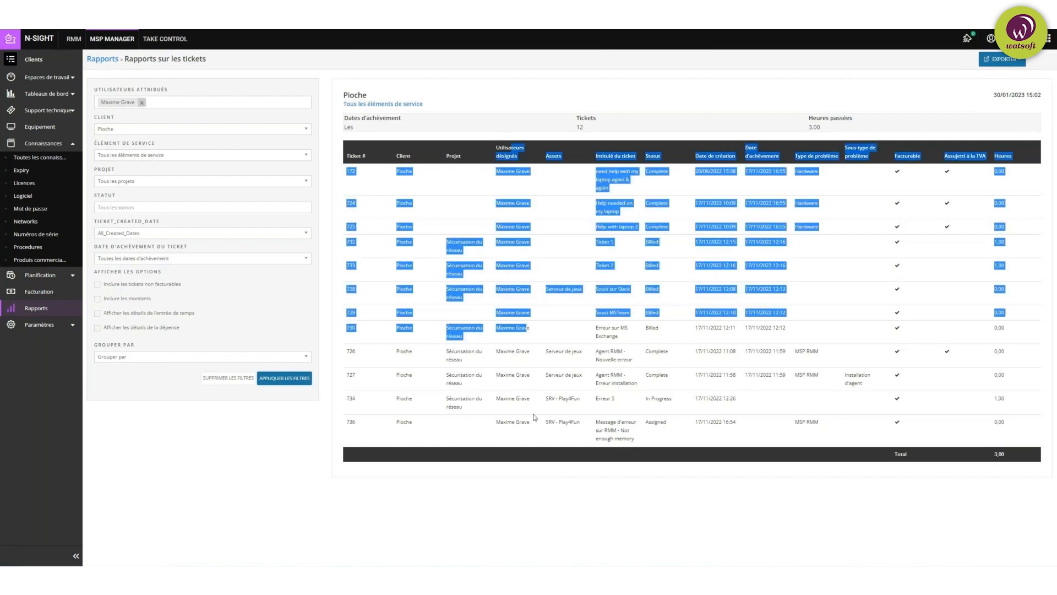
click(536, 478)
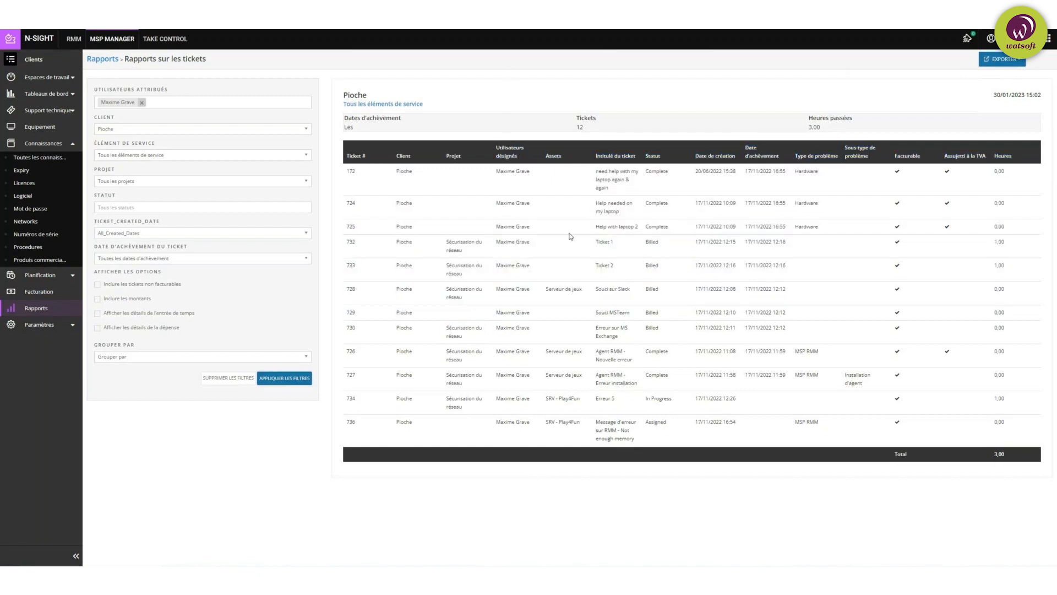
Step: Highlight the Assets heading and completion dates of tickets 725–730, then return to Rapports
double_click(546, 157)
drag(766, 226, 774, 327)
click(793, 310)
click(102, 58)
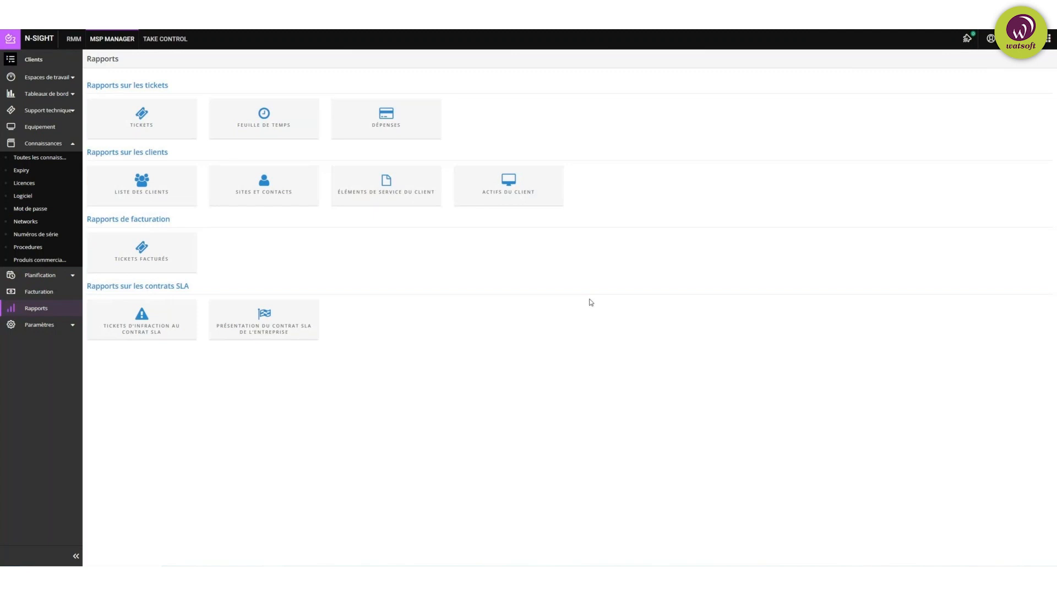
Step: Show another technician's appointments in month view, then open the Planifications list
click(66, 275)
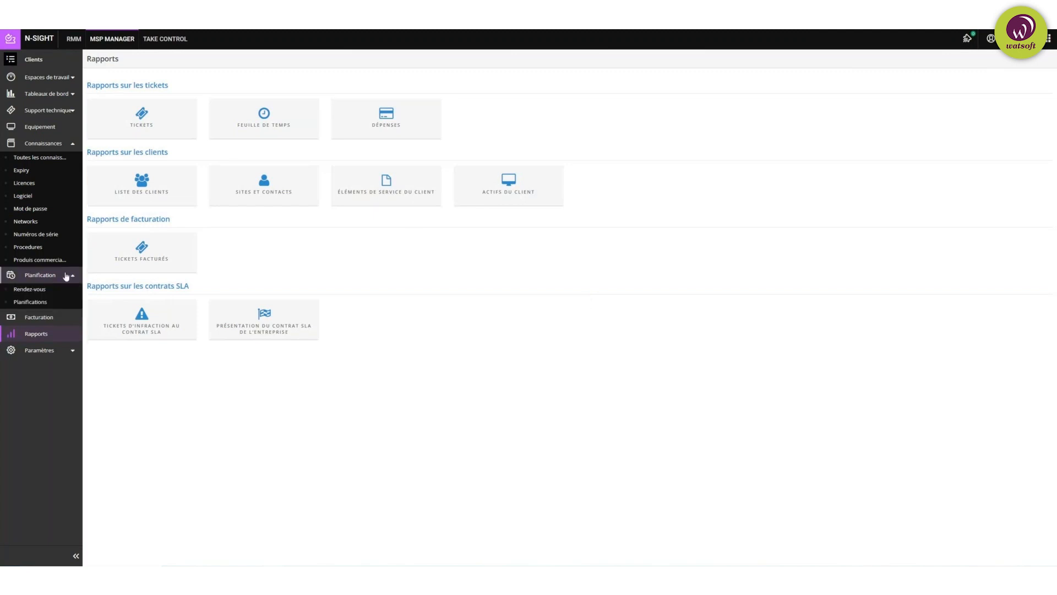
click(47, 293)
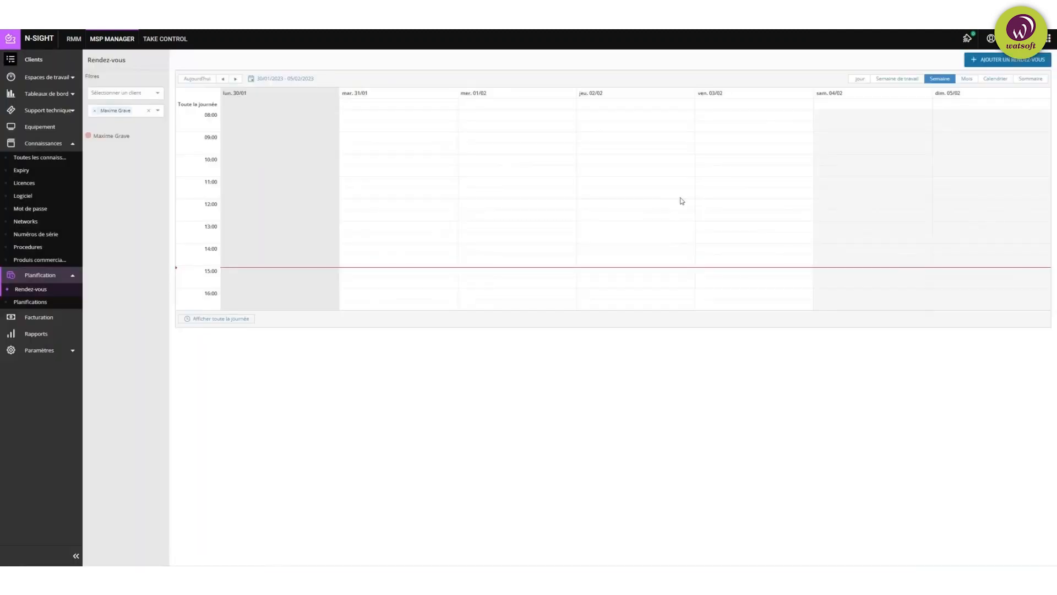
click(96, 111)
click(131, 113)
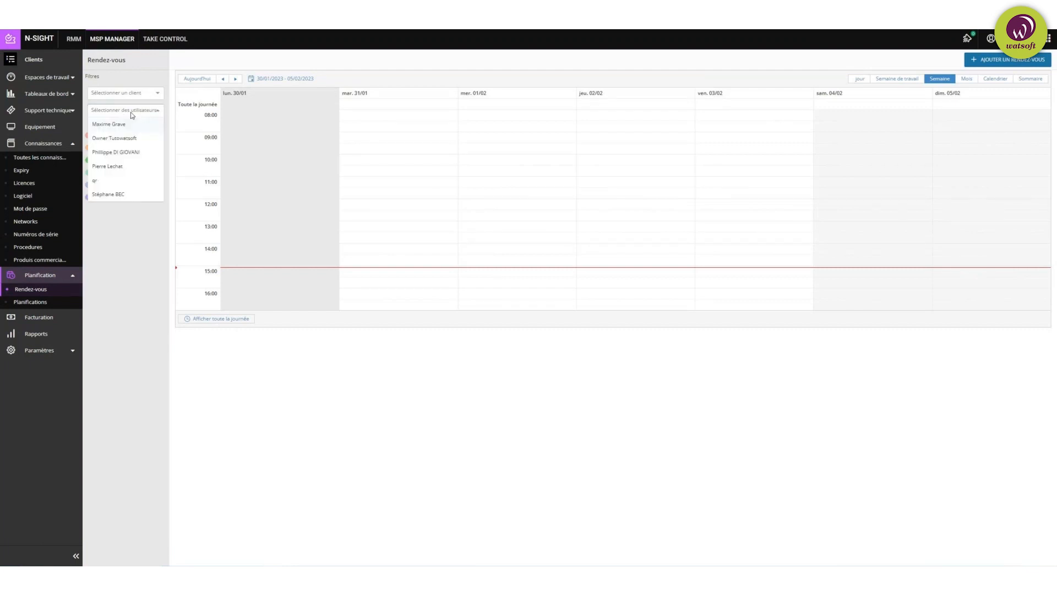
click(118, 154)
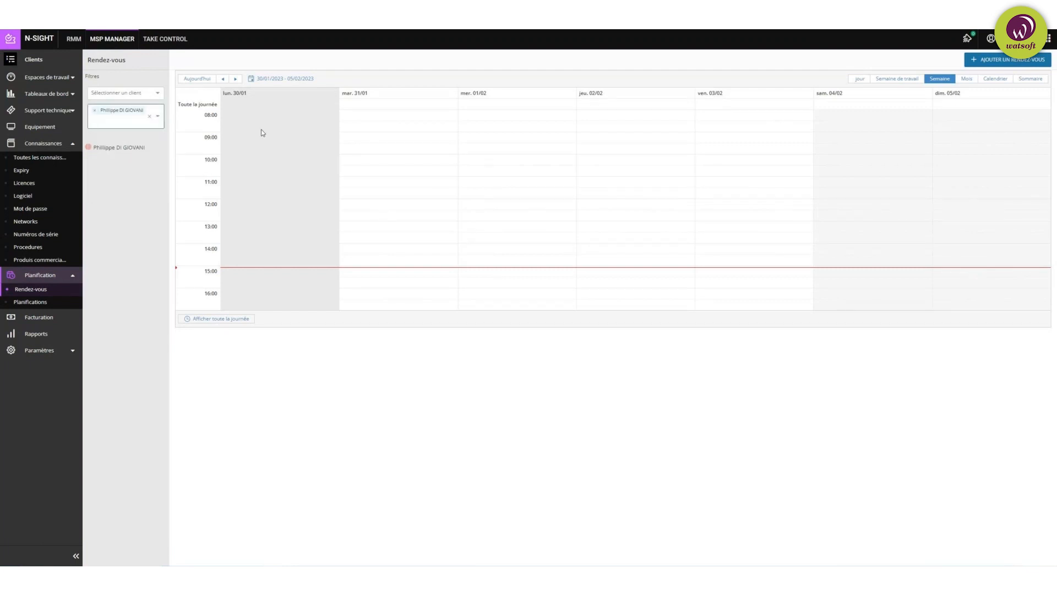
click(967, 80)
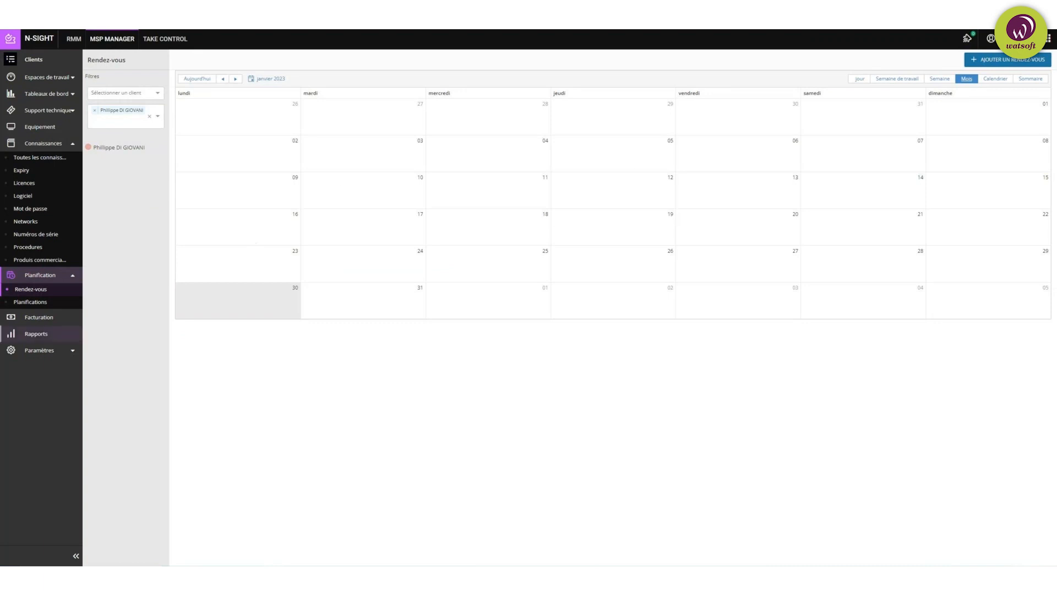
click(37, 302)
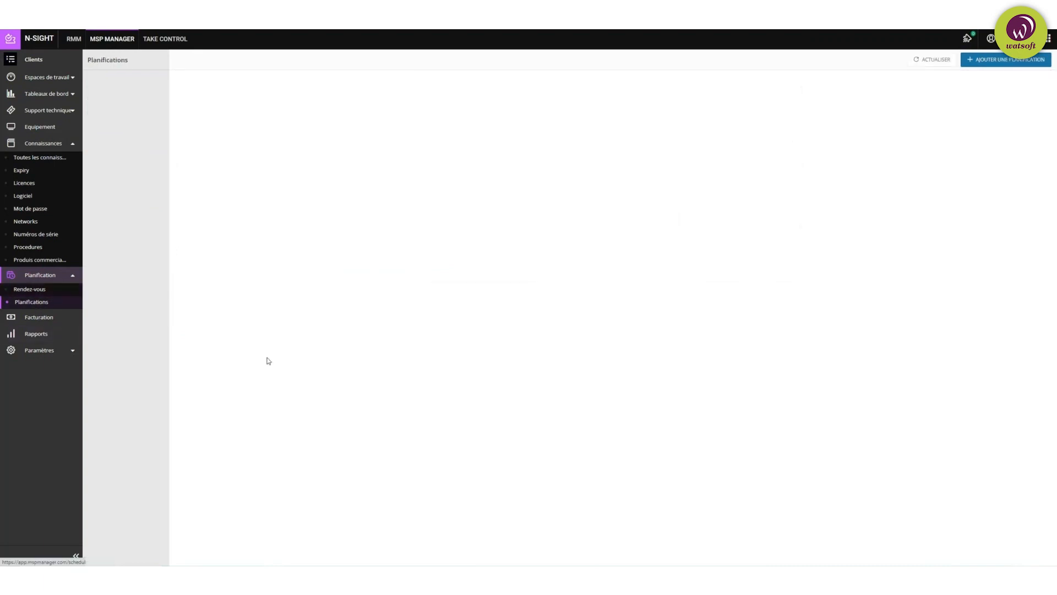
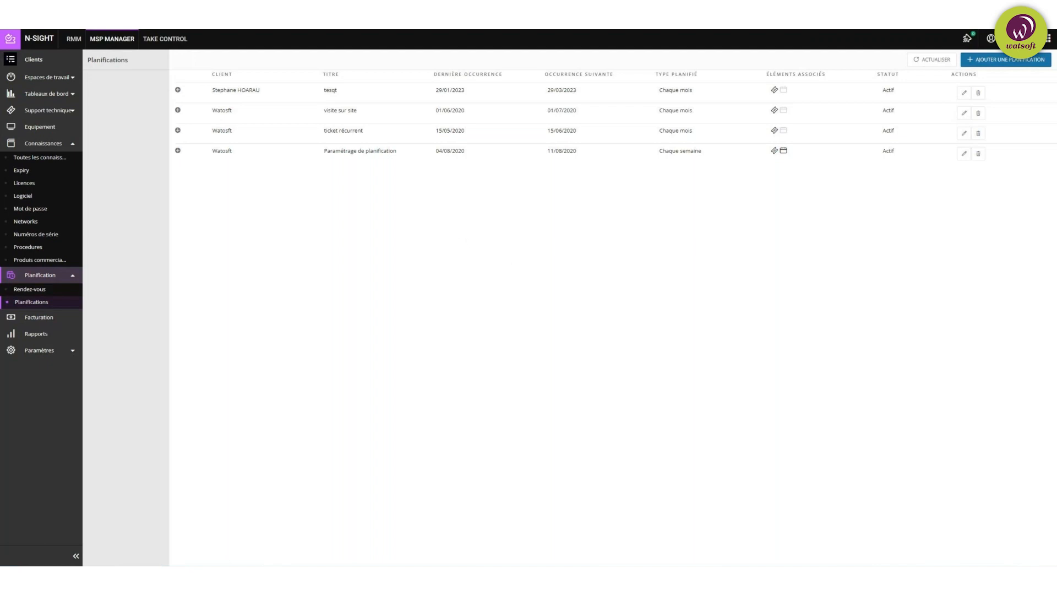
Step: Collapse the Connaissances submenu and go to the Facturation page to view per-client service usage
click(63, 146)
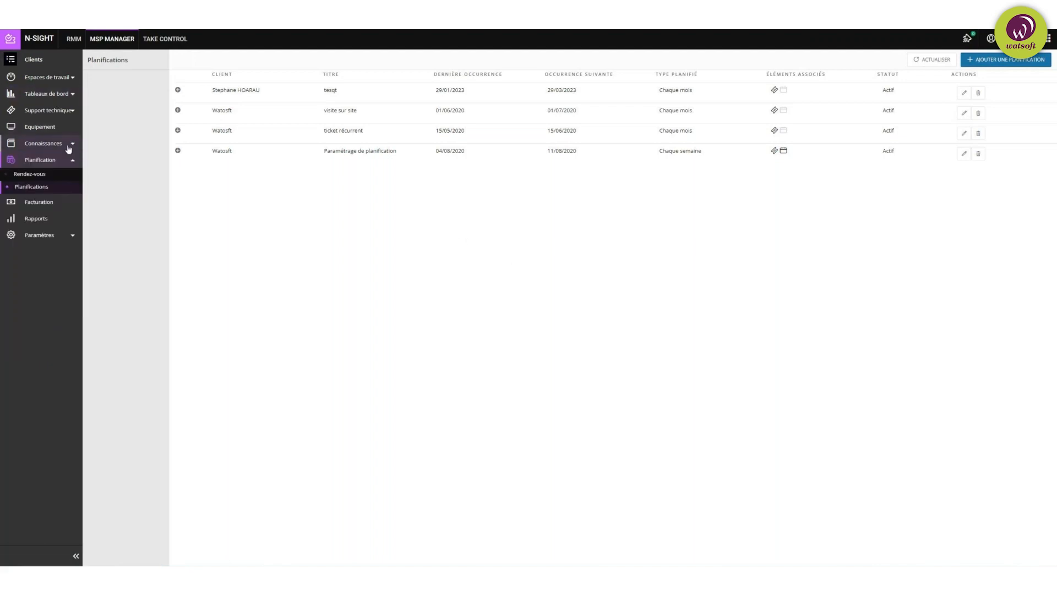
click(60, 203)
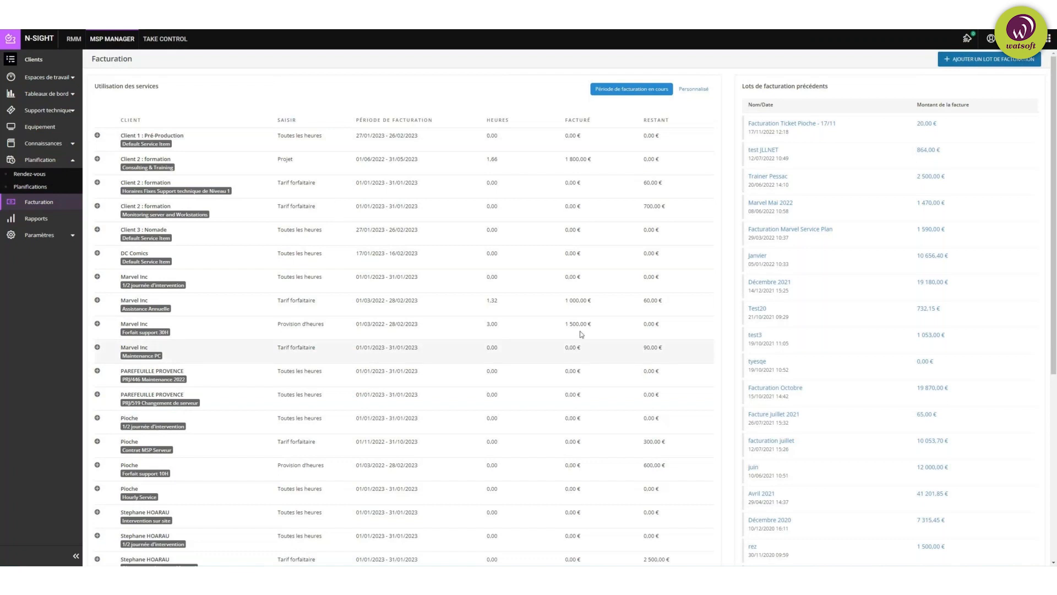
click(112, 446)
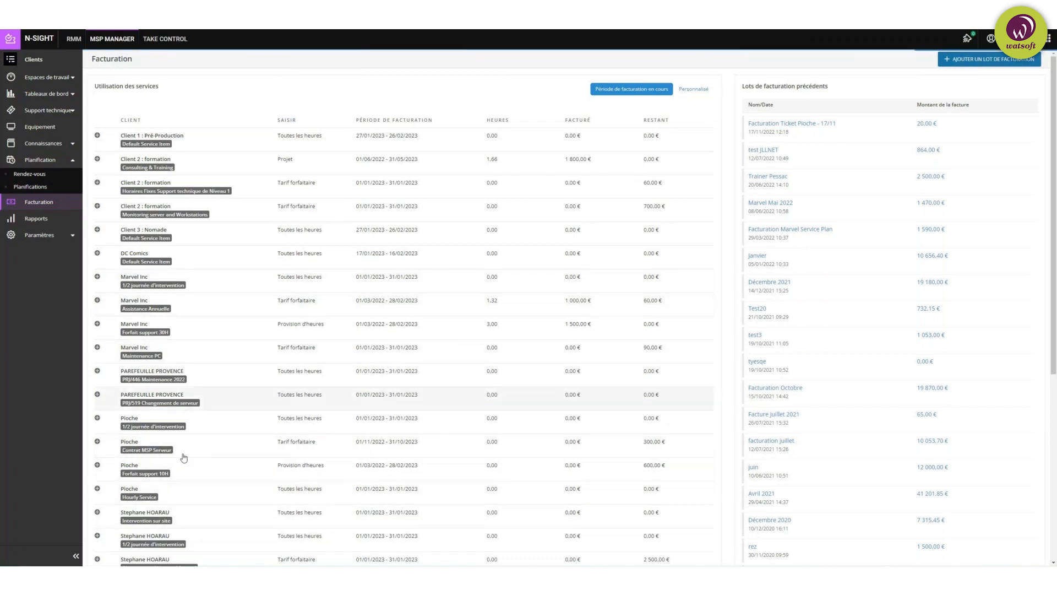
Step: Expand Pioche's Contrat MSP Serveur row and highlight its 300,00 € remaining and one unbilled ticket
click(101, 444)
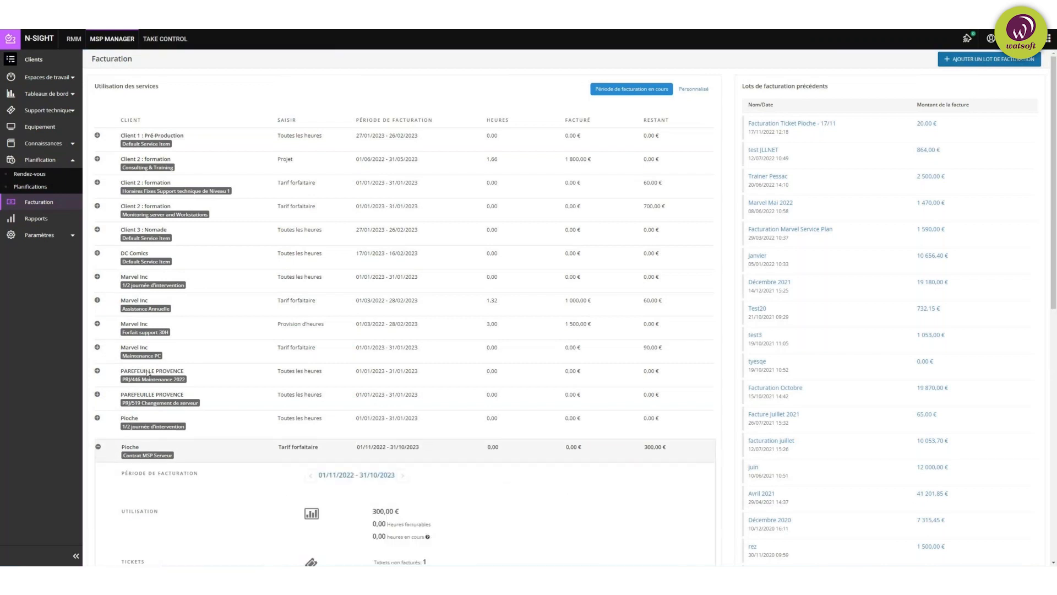
scroll(520, 311, down, 3)
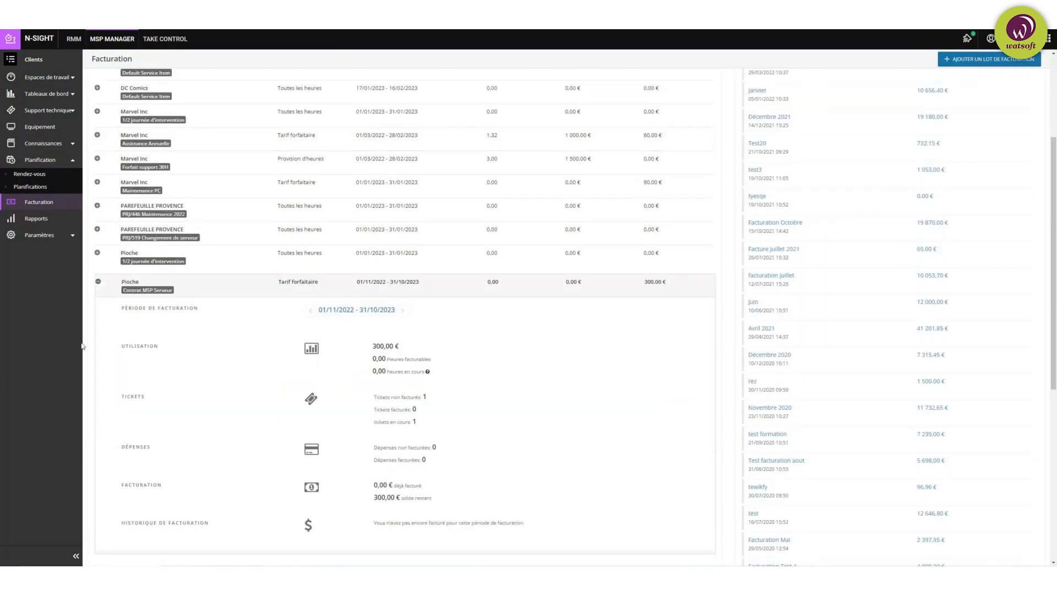
drag(373, 346, 431, 359)
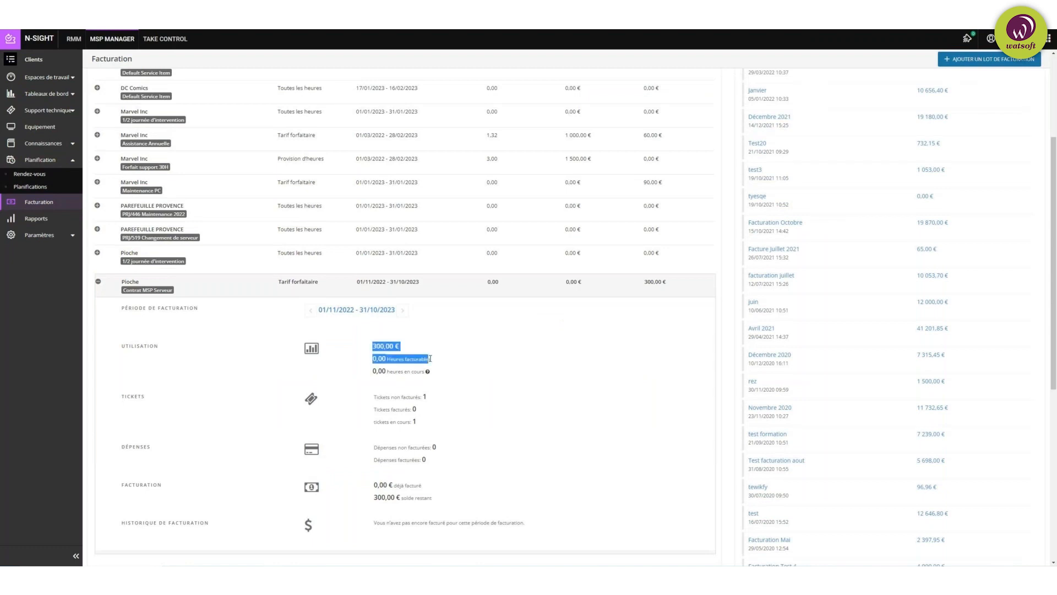
drag(372, 397, 433, 400)
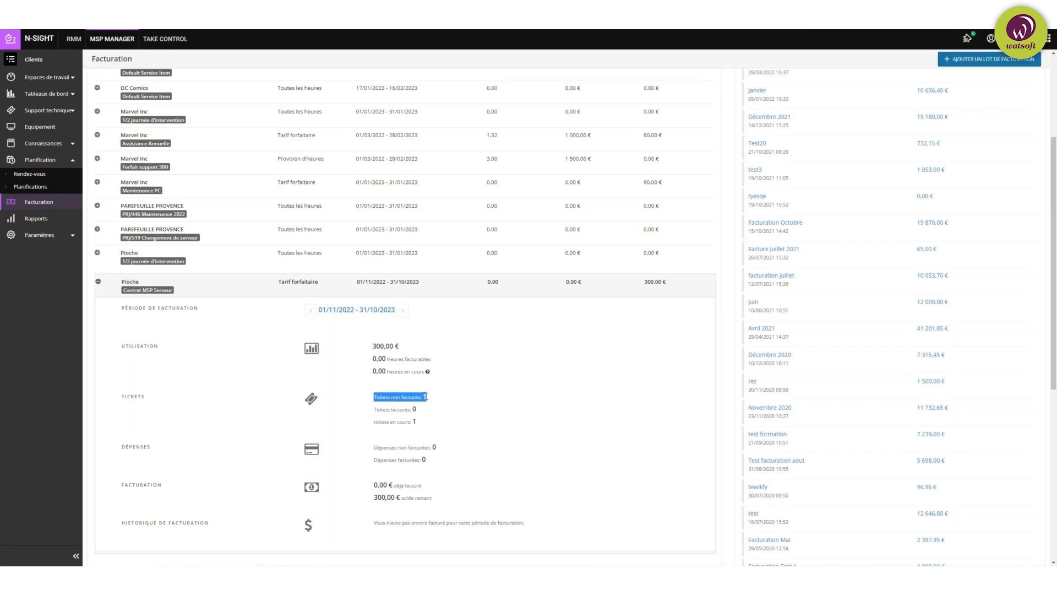
click(499, 398)
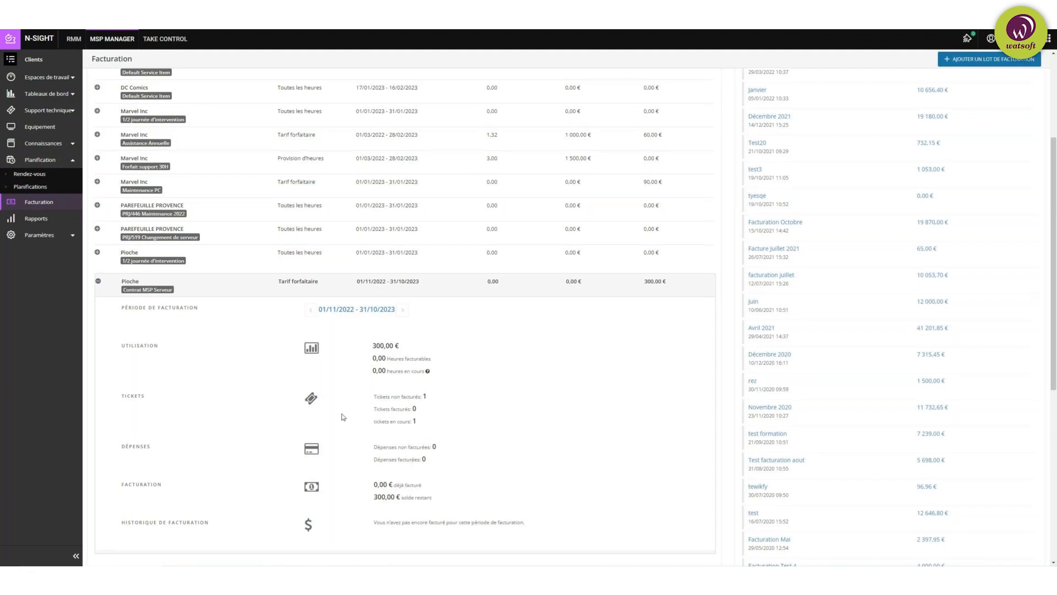
scroll(342, 416, down, 2)
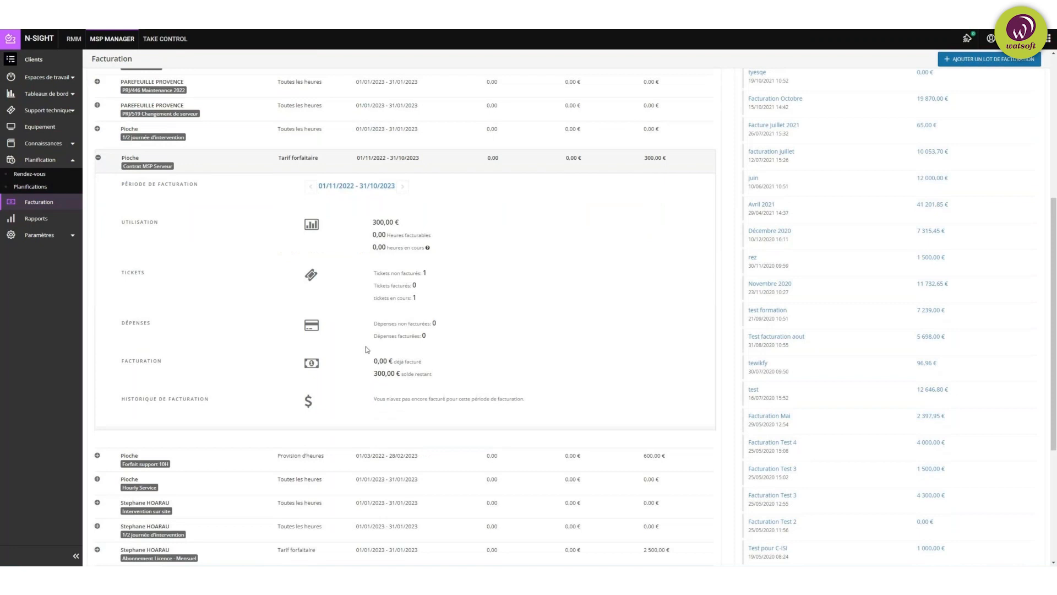
scroll(365, 346, up, 4)
scroll(365, 345, up, 1)
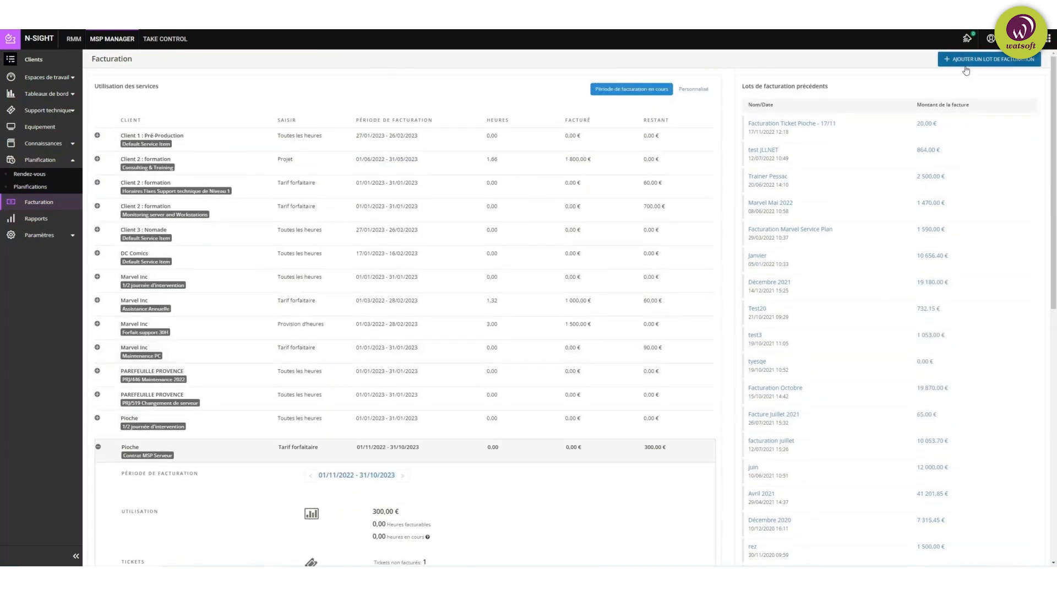
Step: Start a new billing batch and look over the listed client services
click(994, 64)
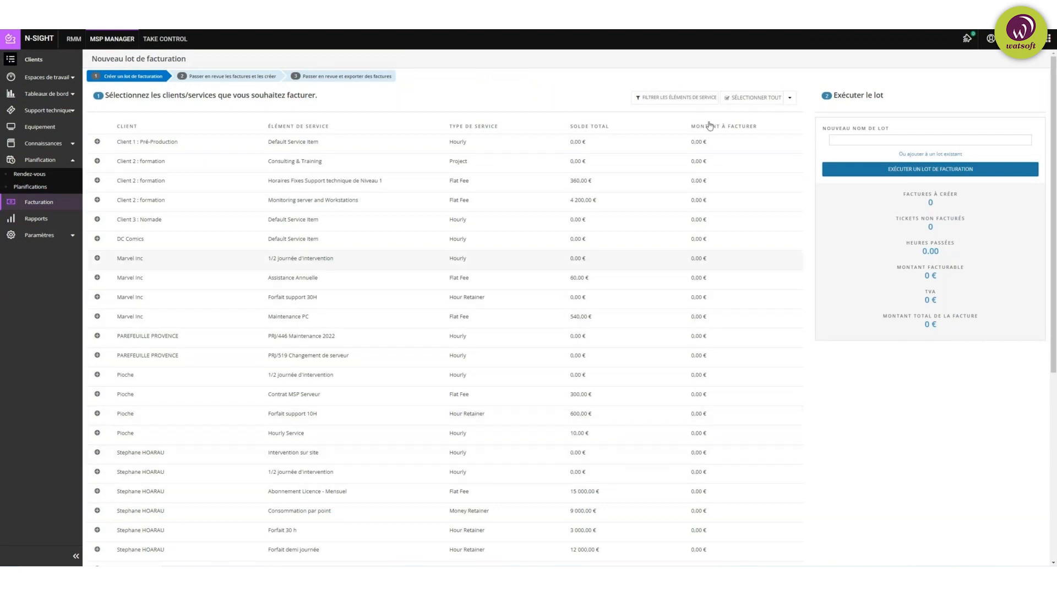
scroll(742, 210, down, 1)
scroll(741, 210, down, 3)
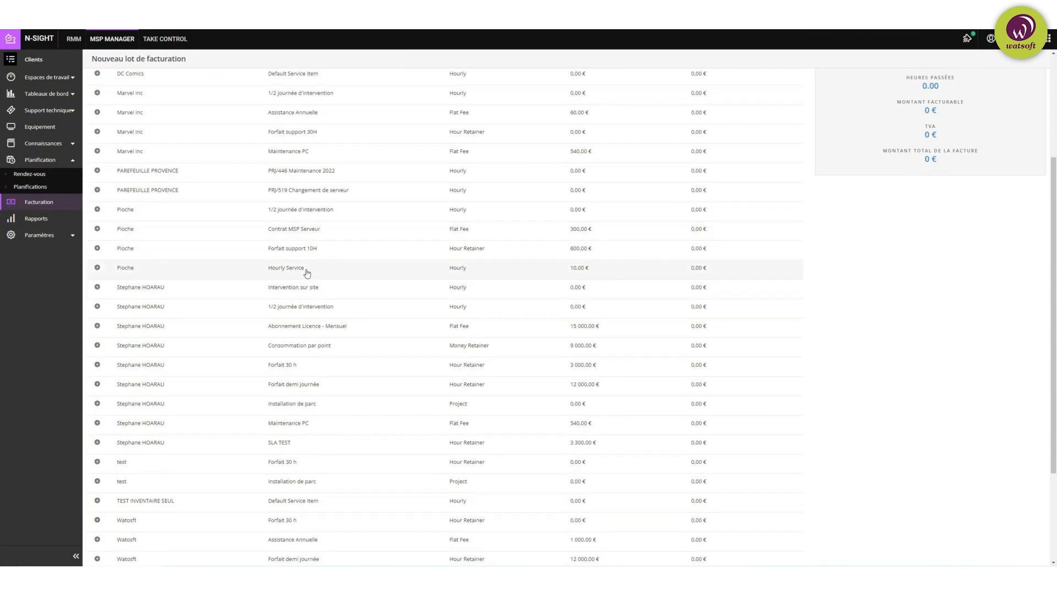
scroll(187, 254, down, 3)
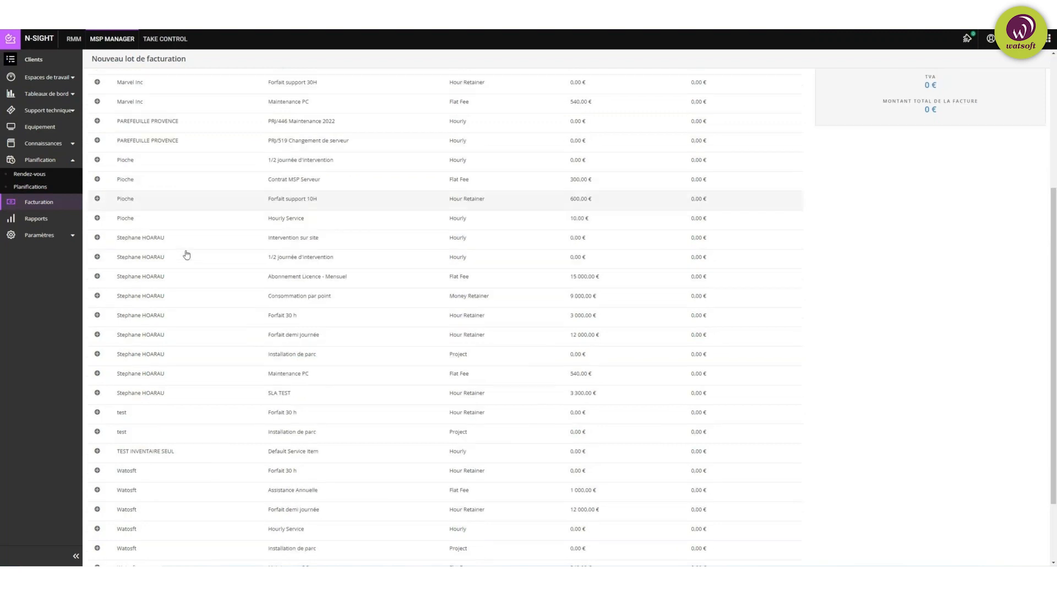
scroll(188, 254, up, 5)
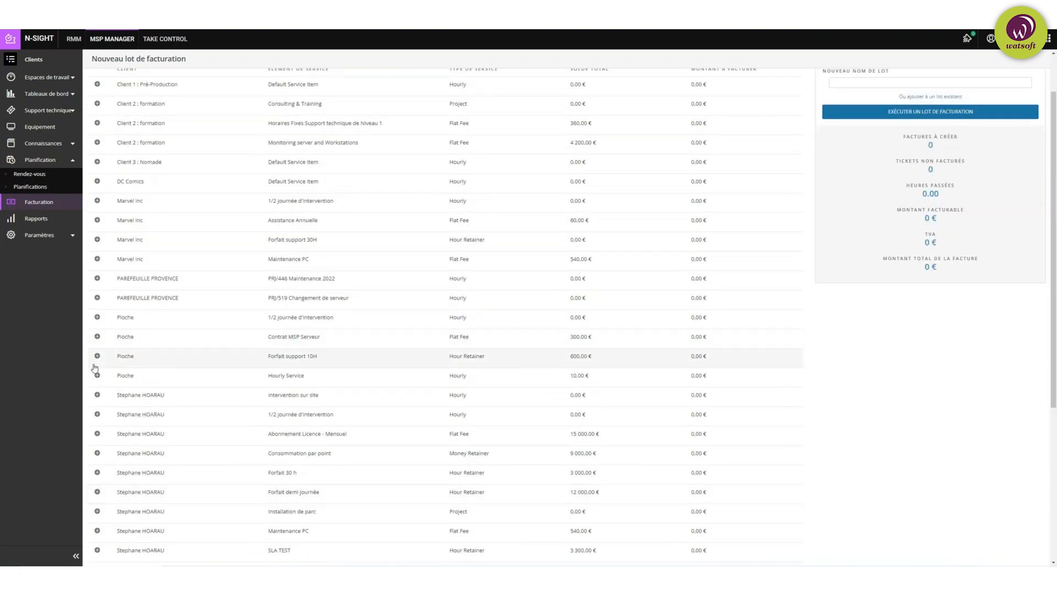
Step: Include Pioche's Forfait support 10H and 1/2 journée d'intervention periods in the batch
click(98, 356)
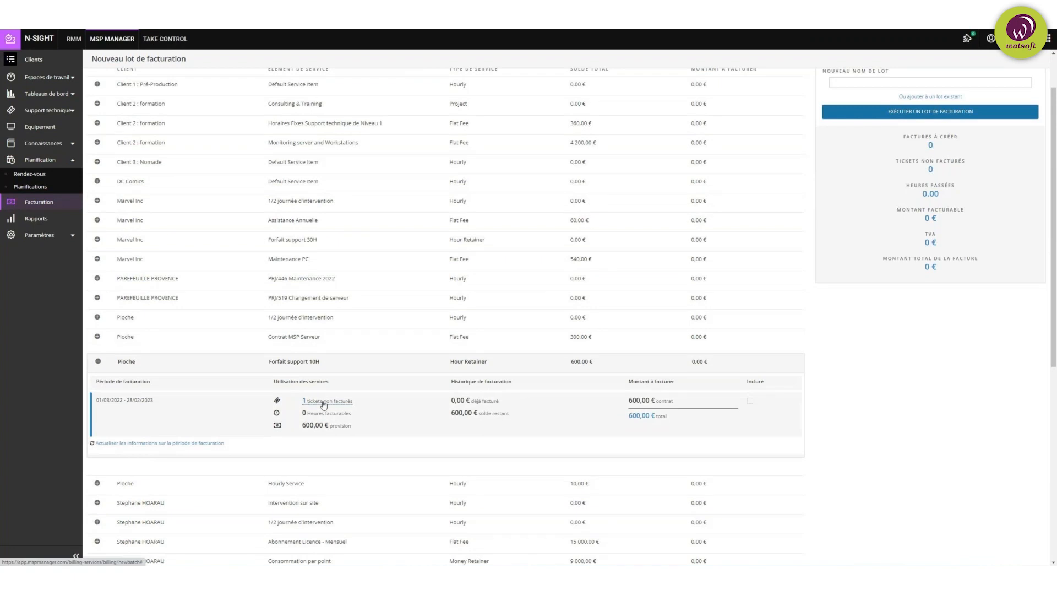
click(751, 403)
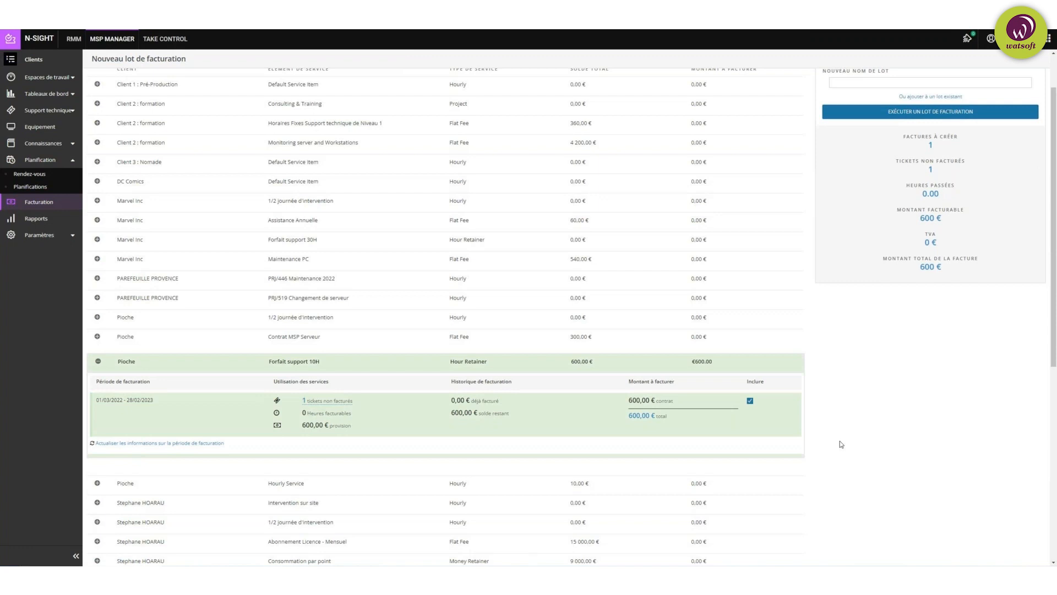
click(98, 317)
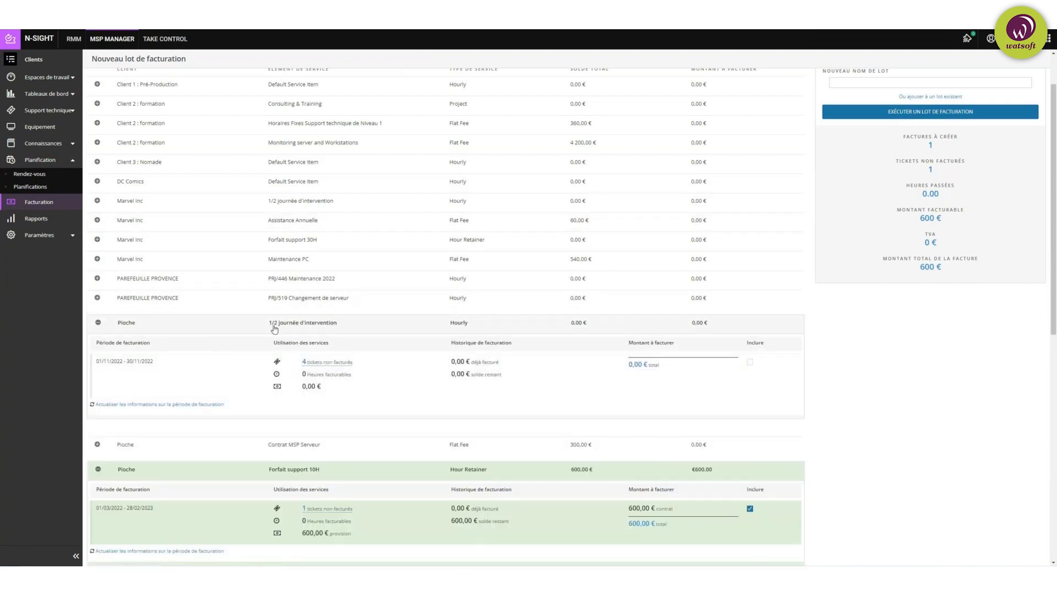
click(751, 363)
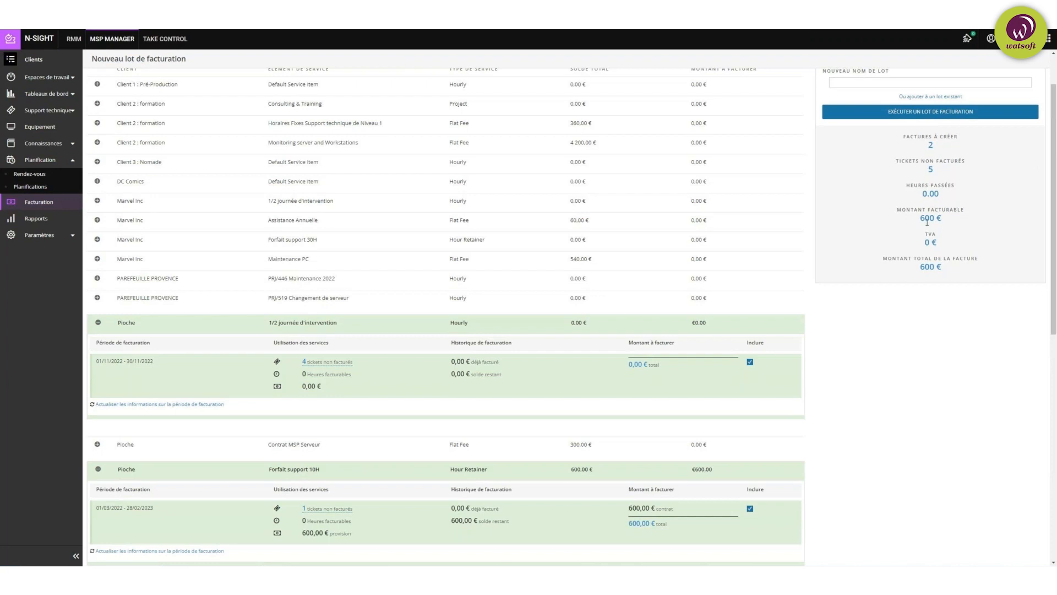
Step: Name the batch 'Facturation mensuelle - Pioche' and run it
click(927, 112)
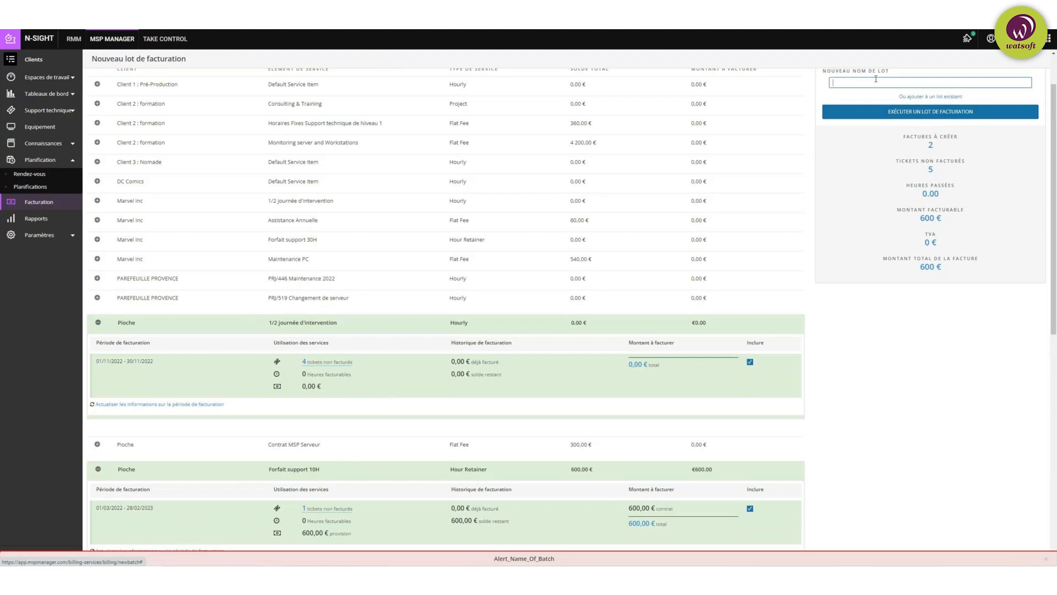
click(855, 86)
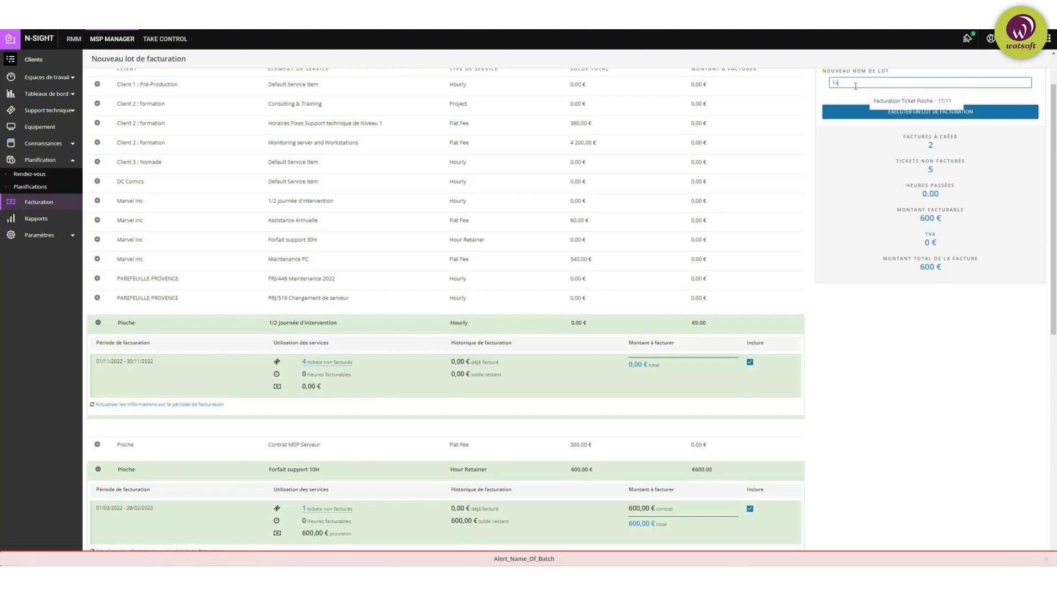
text(Facturation)
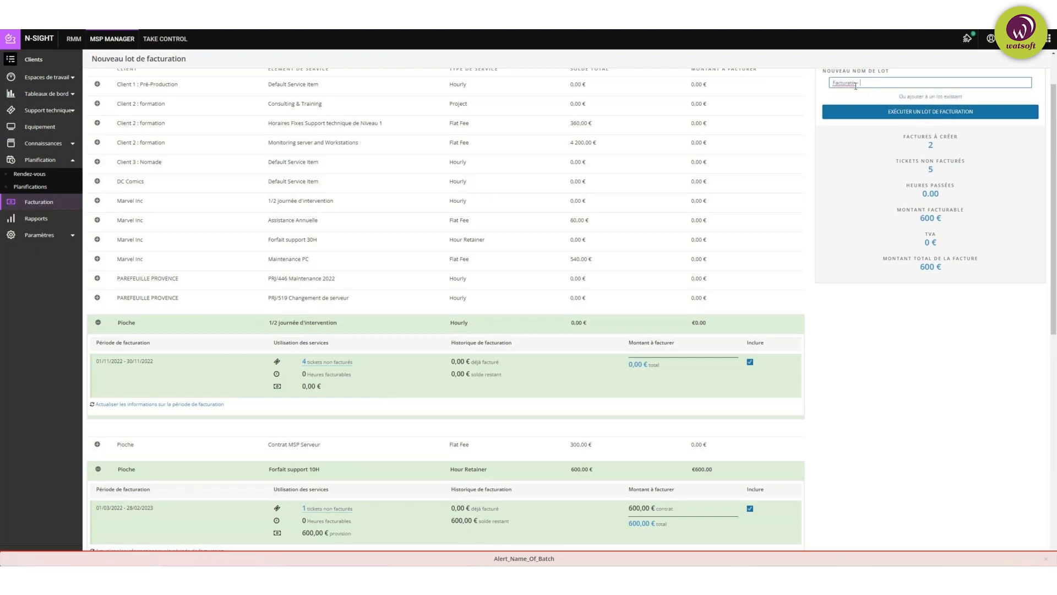
key(BackSpace)
text(on mensuelle - Pioche)
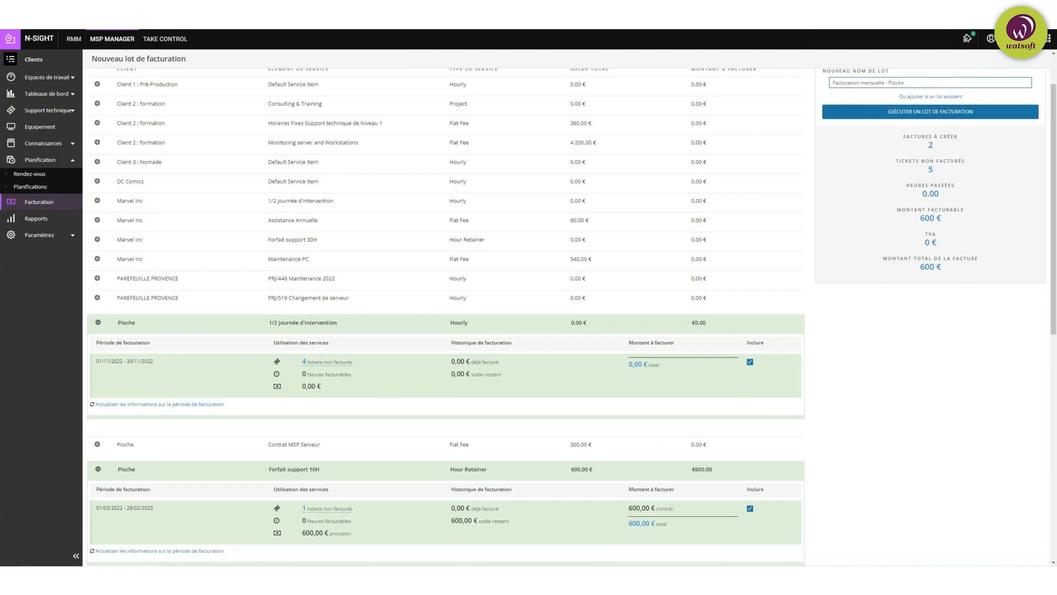
click(950, 113)
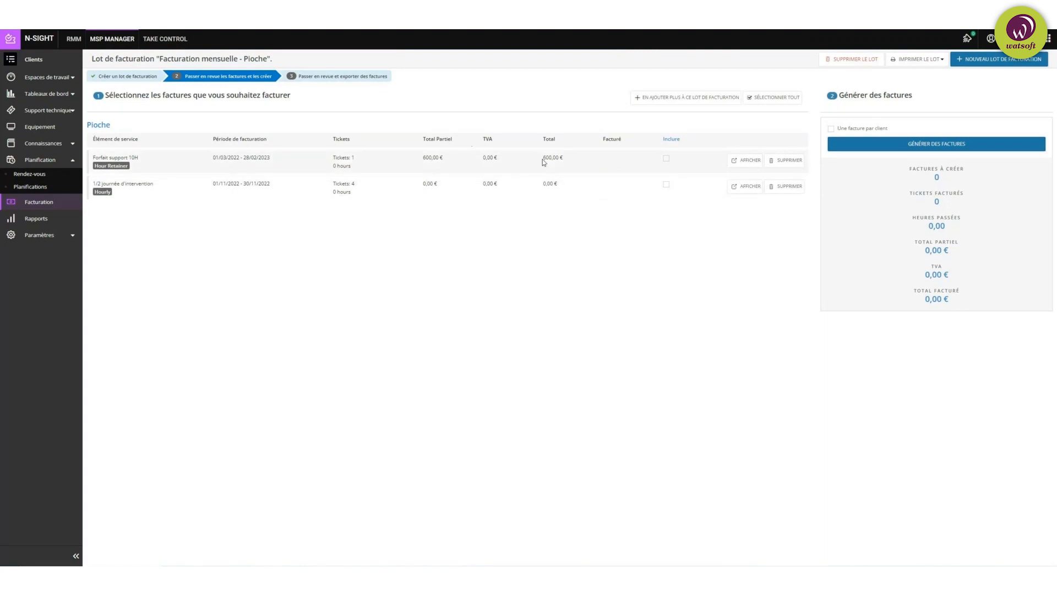
Step: Include Forfait support 10H and 1/2 journée d'intervention, then generate their invoices
click(743, 162)
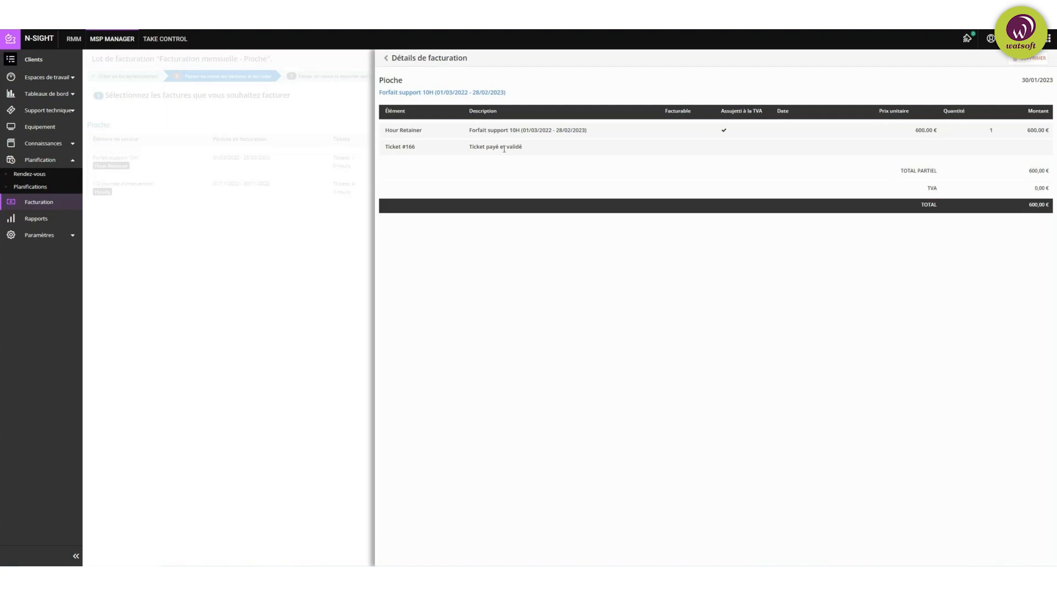
click(288, 389)
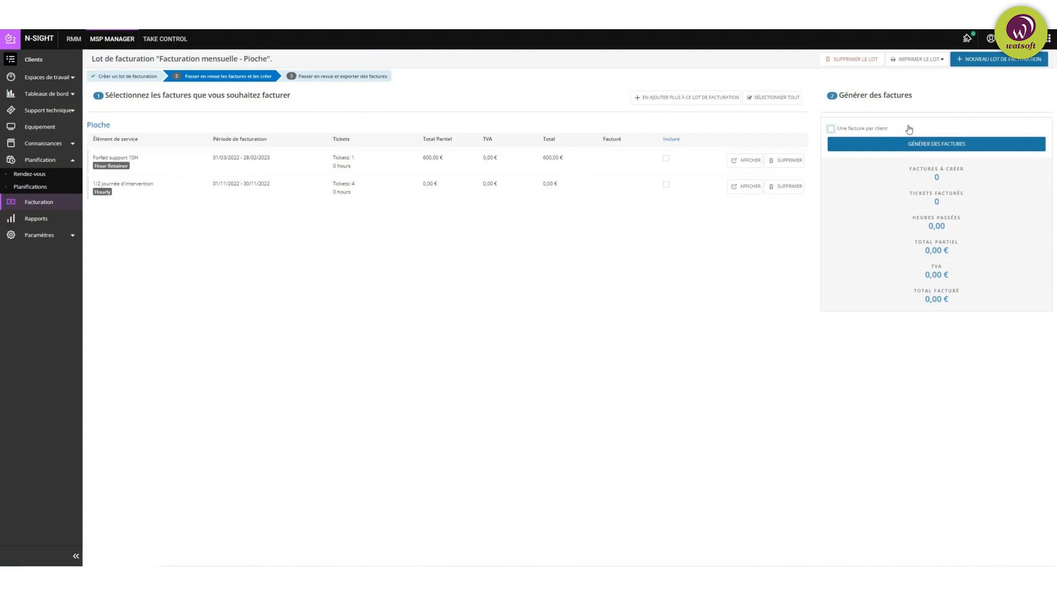
click(666, 158)
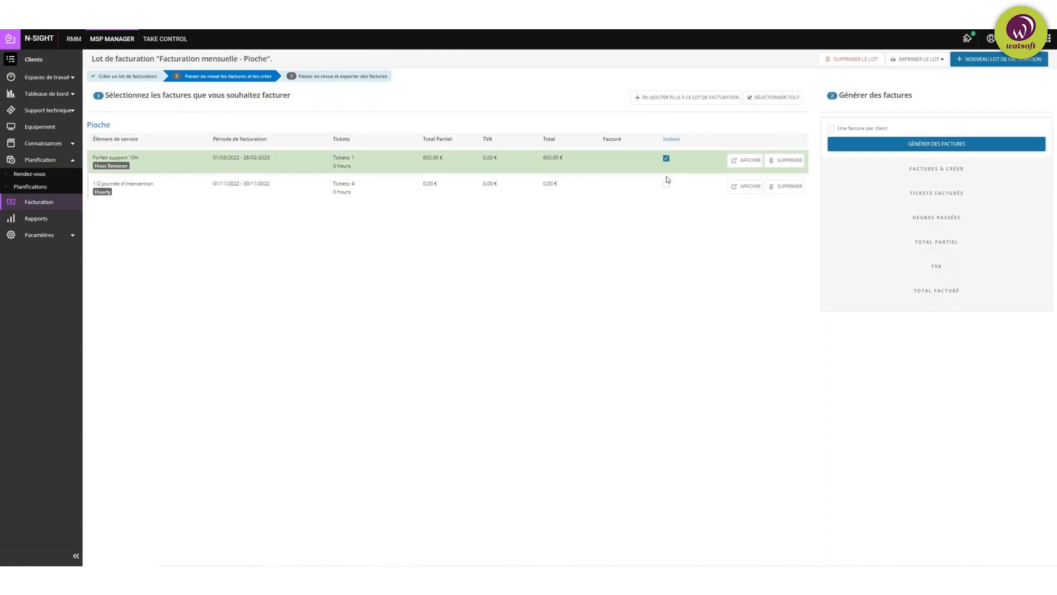
click(667, 186)
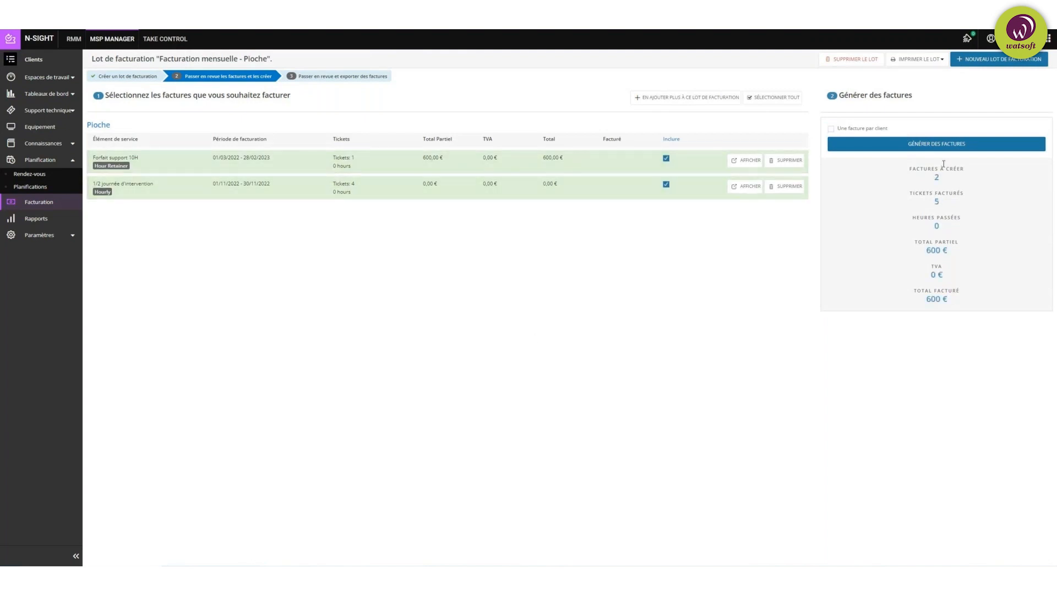
click(969, 148)
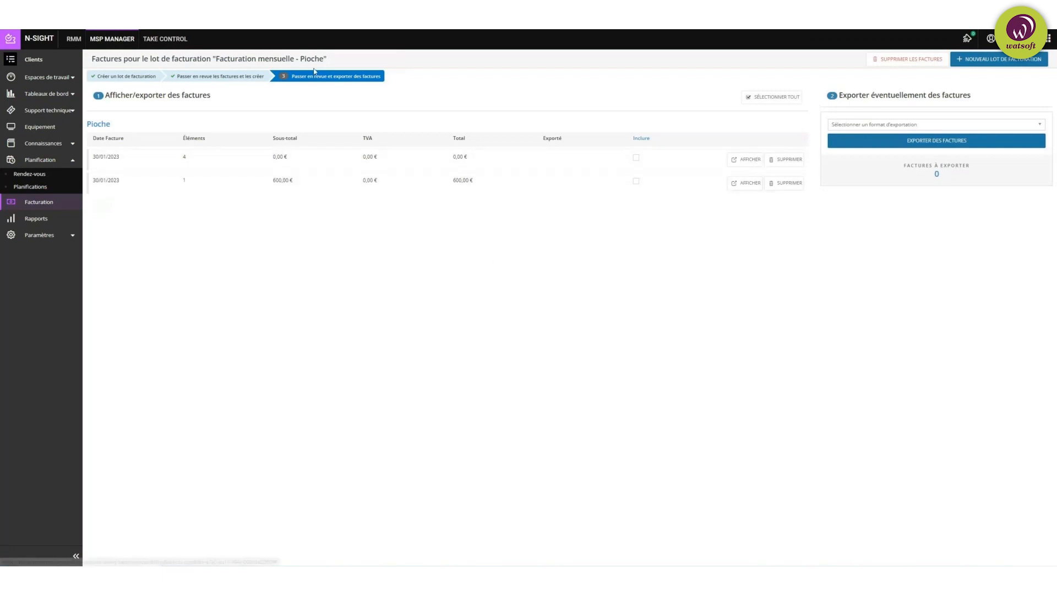
mouse_move(364, 80)
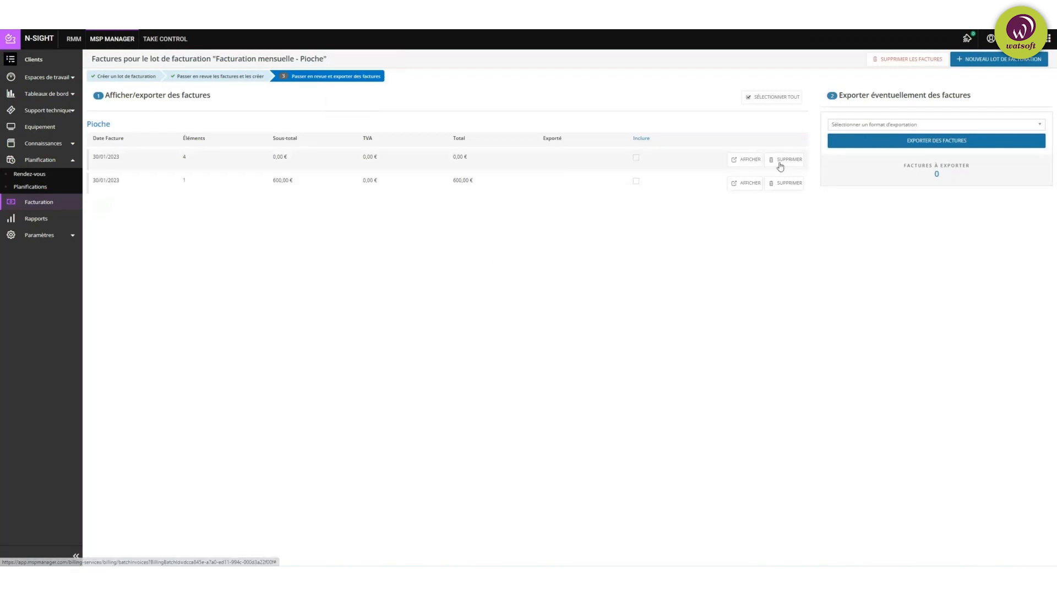
click(745, 182)
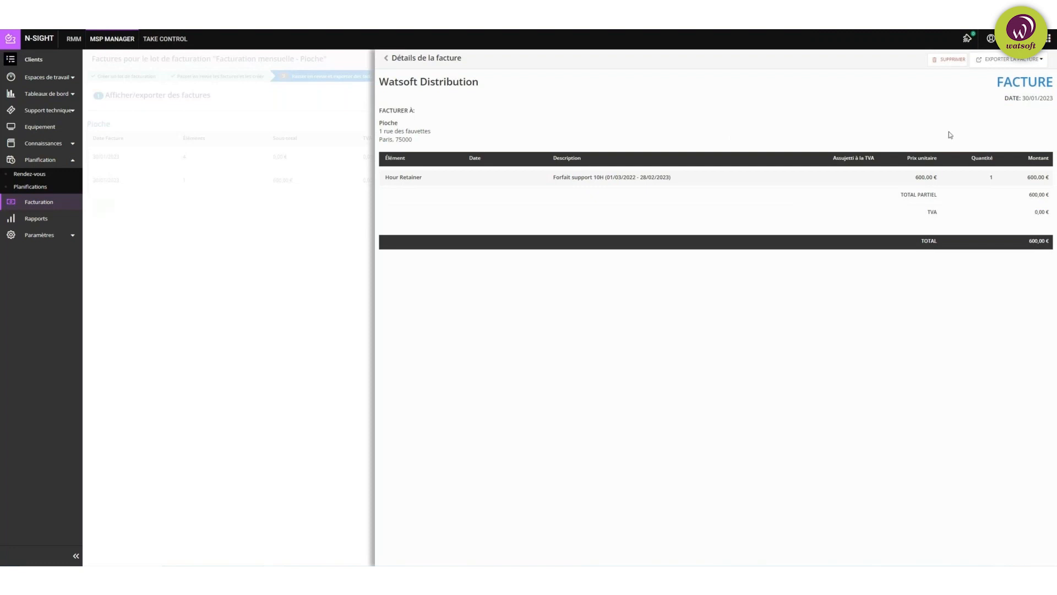
click(1036, 60)
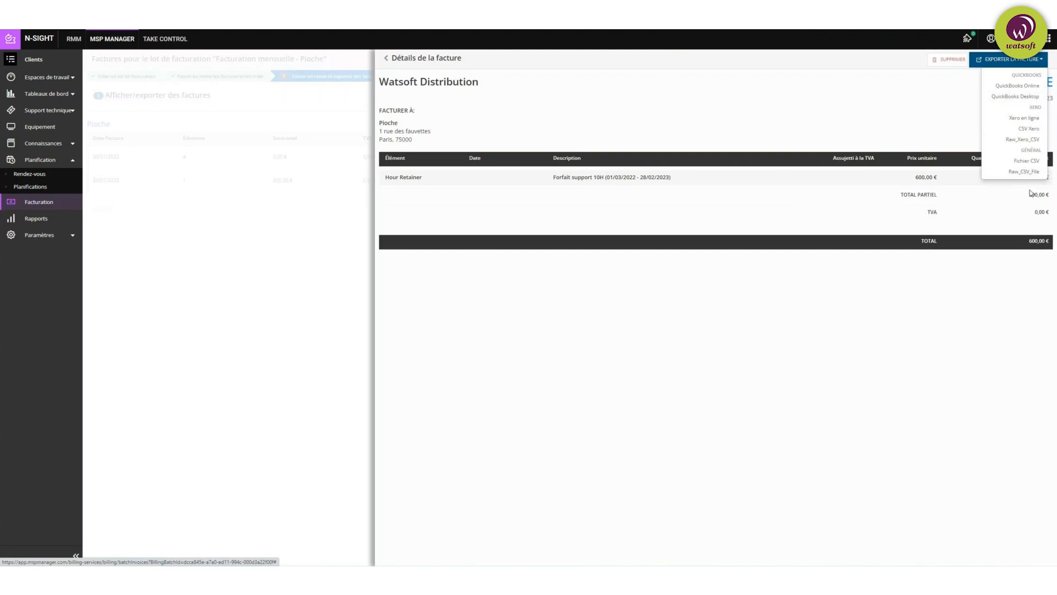
click(556, 57)
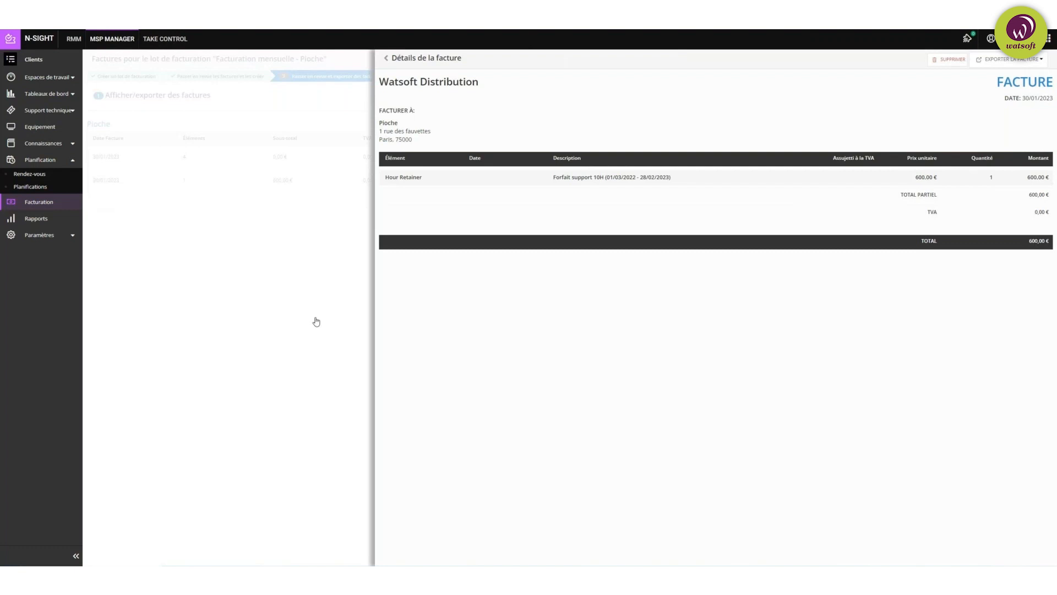
click(298, 321)
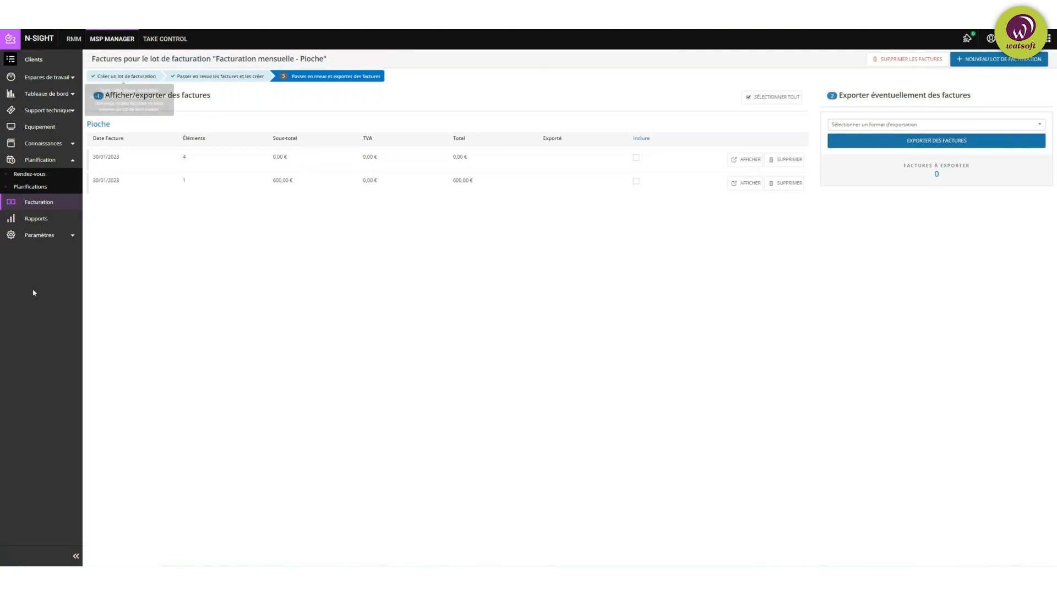
Step: Return to Facturation and find 'Facturation mensuelle - Pioche' at 600,00 € among previous batches
click(46, 203)
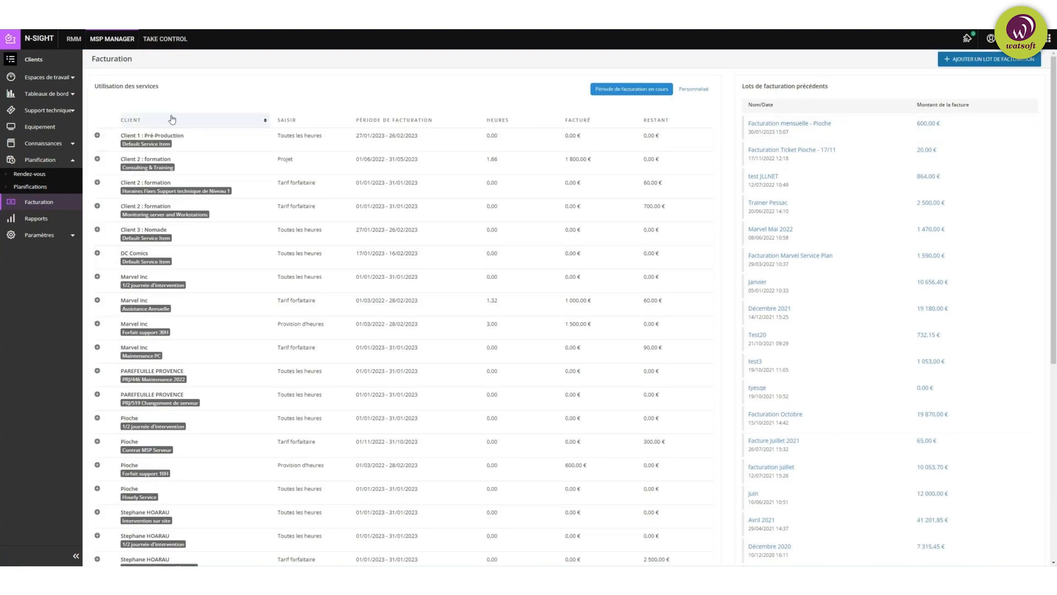
scroll(204, 475, down, 6)
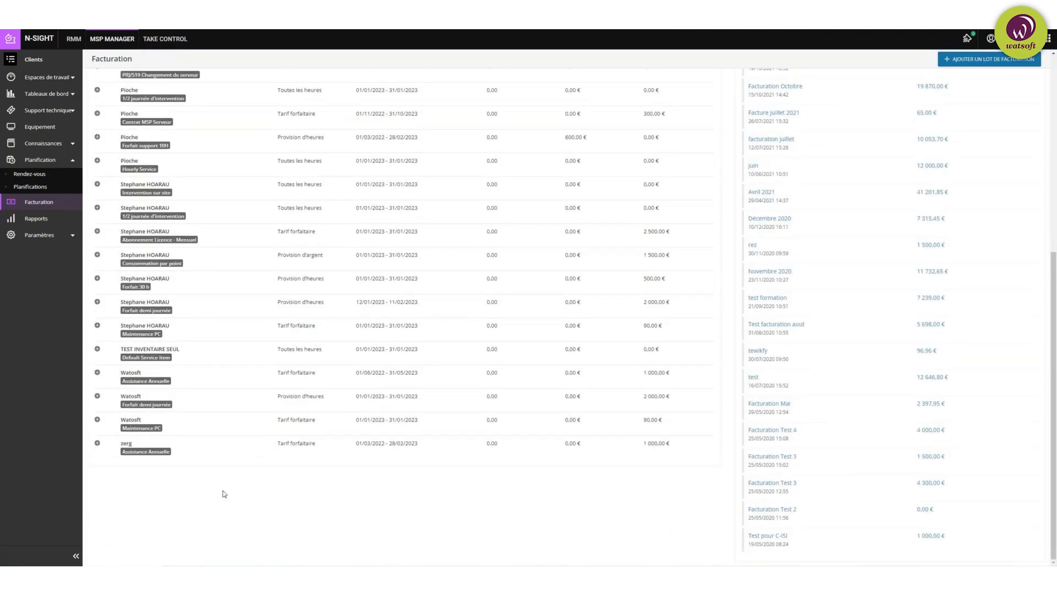
scroll(229, 472, up, 6)
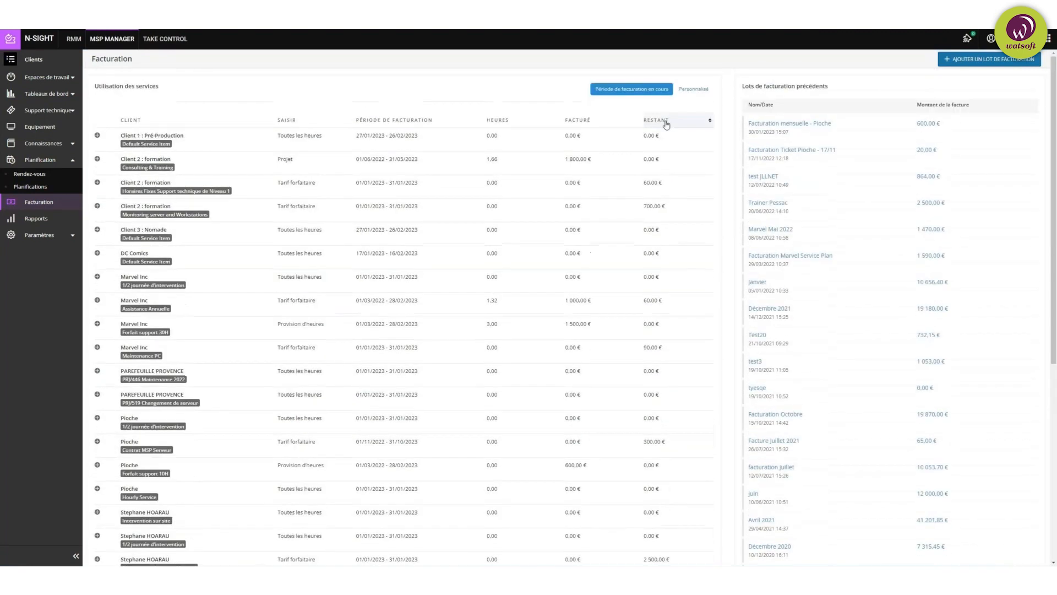
scroll(656, 440, down, 6)
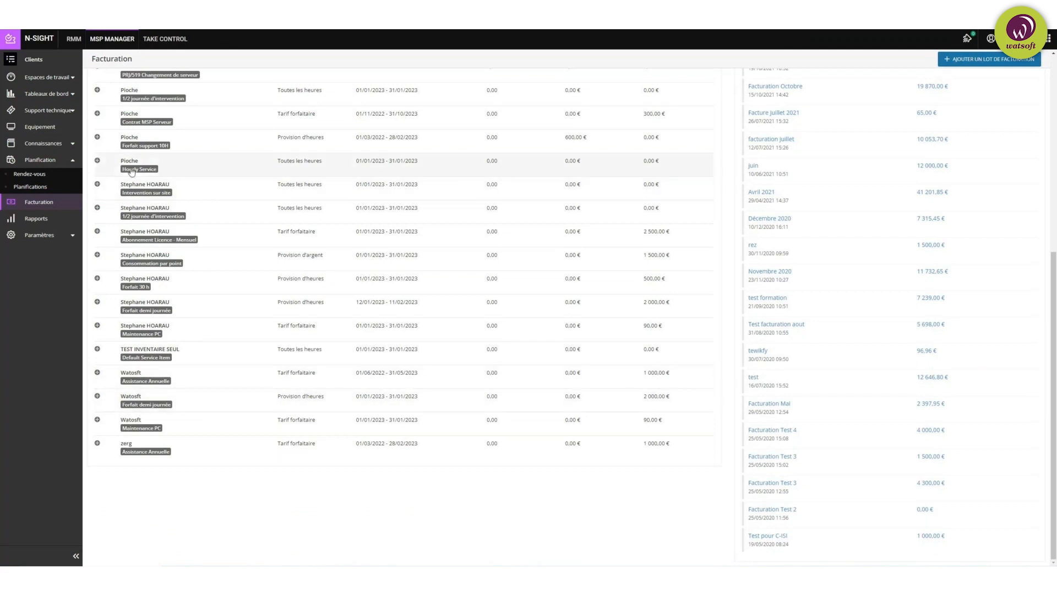
click(11, 60)
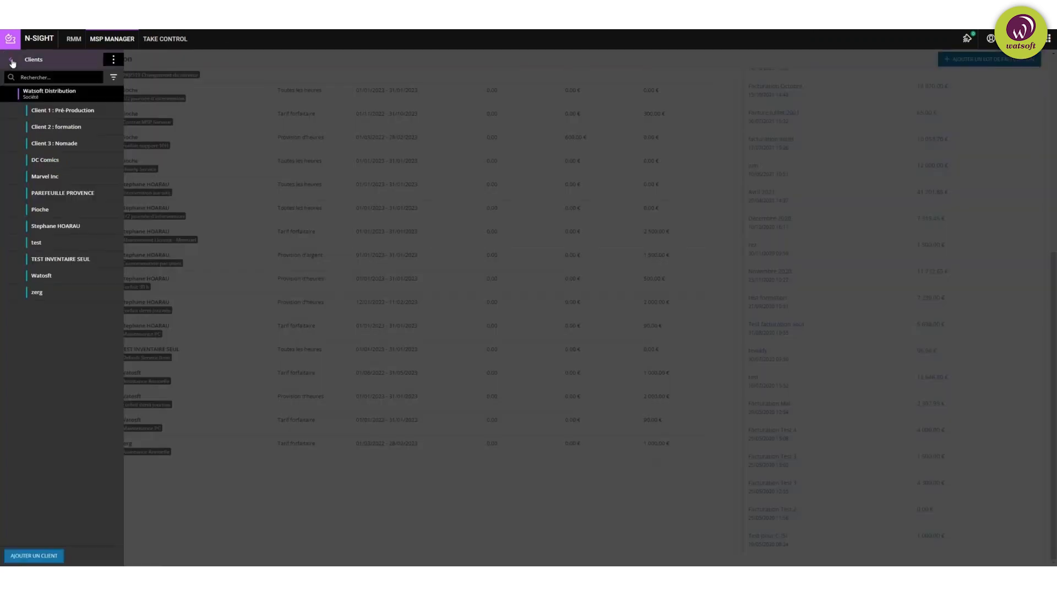
click(12, 61)
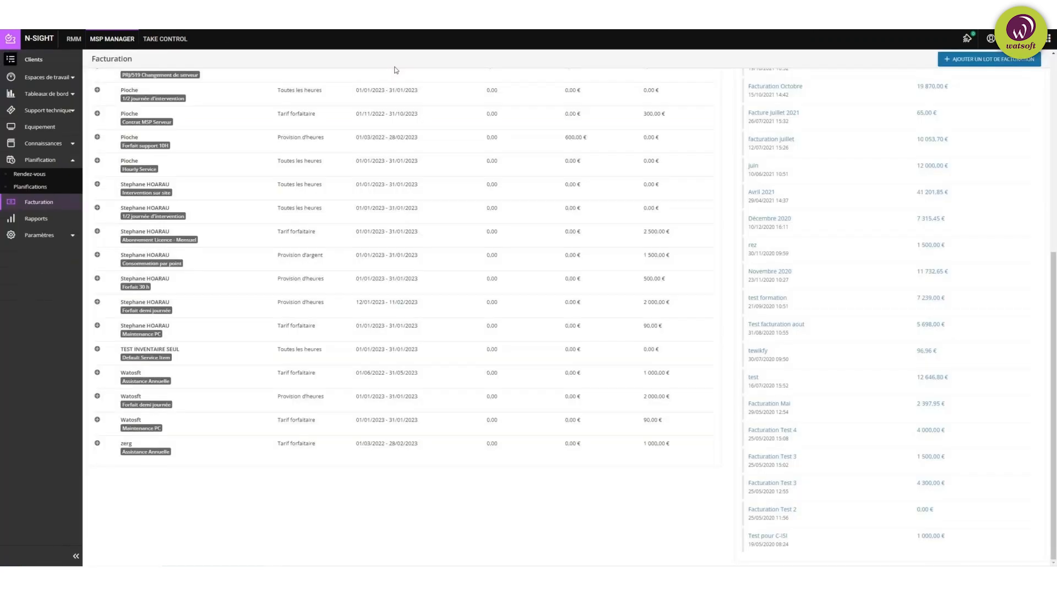
click(1049, 42)
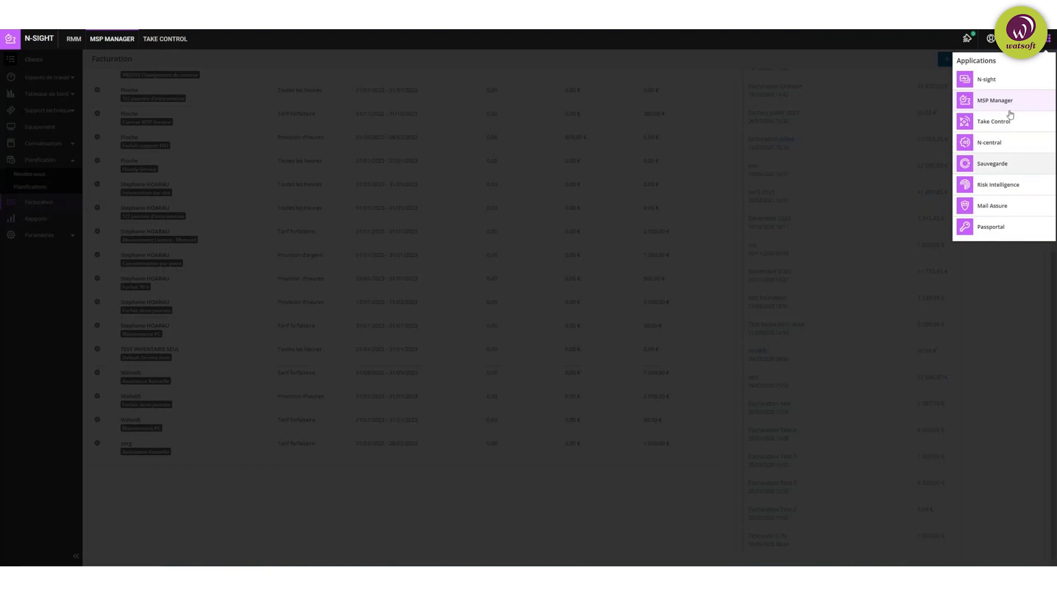
click(1048, 44)
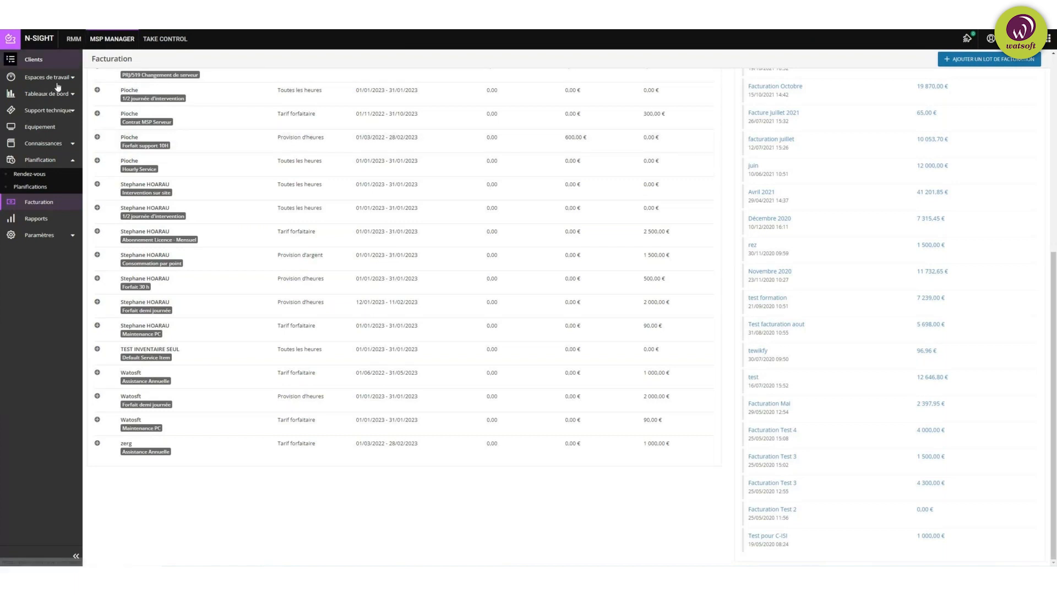
click(71, 112)
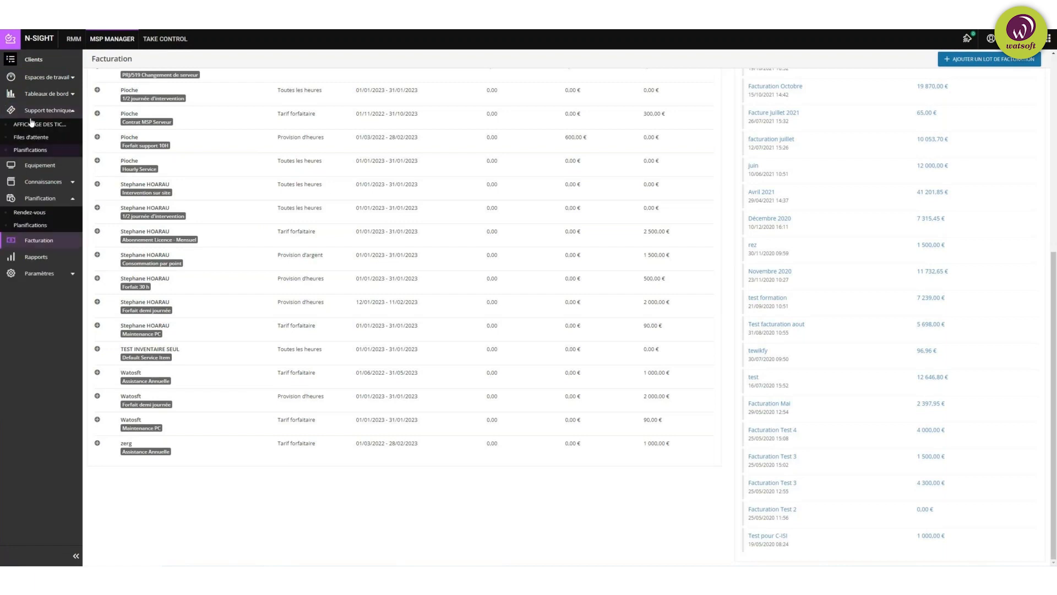
click(73, 111)
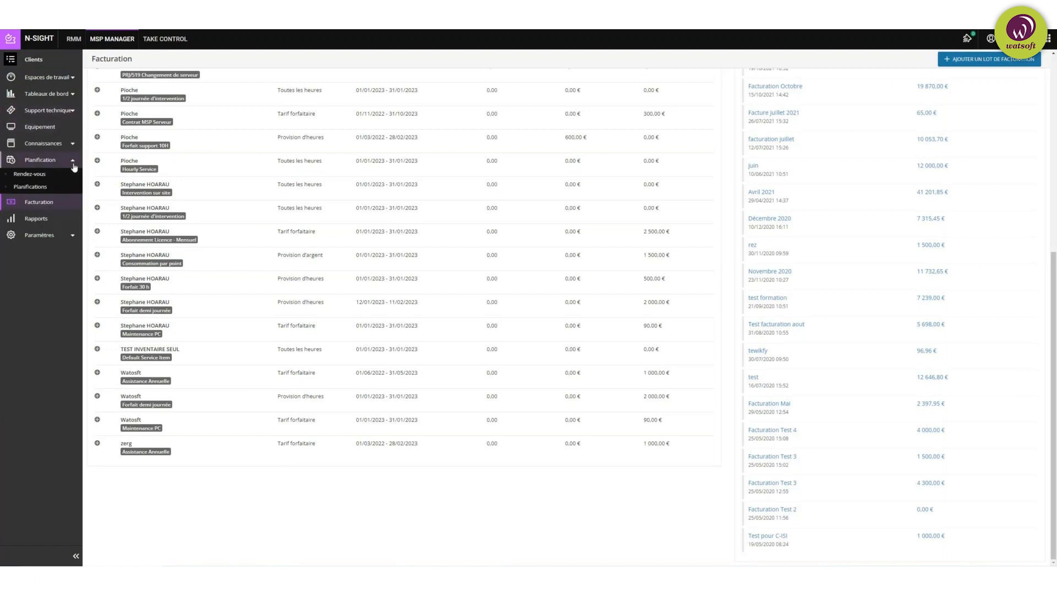